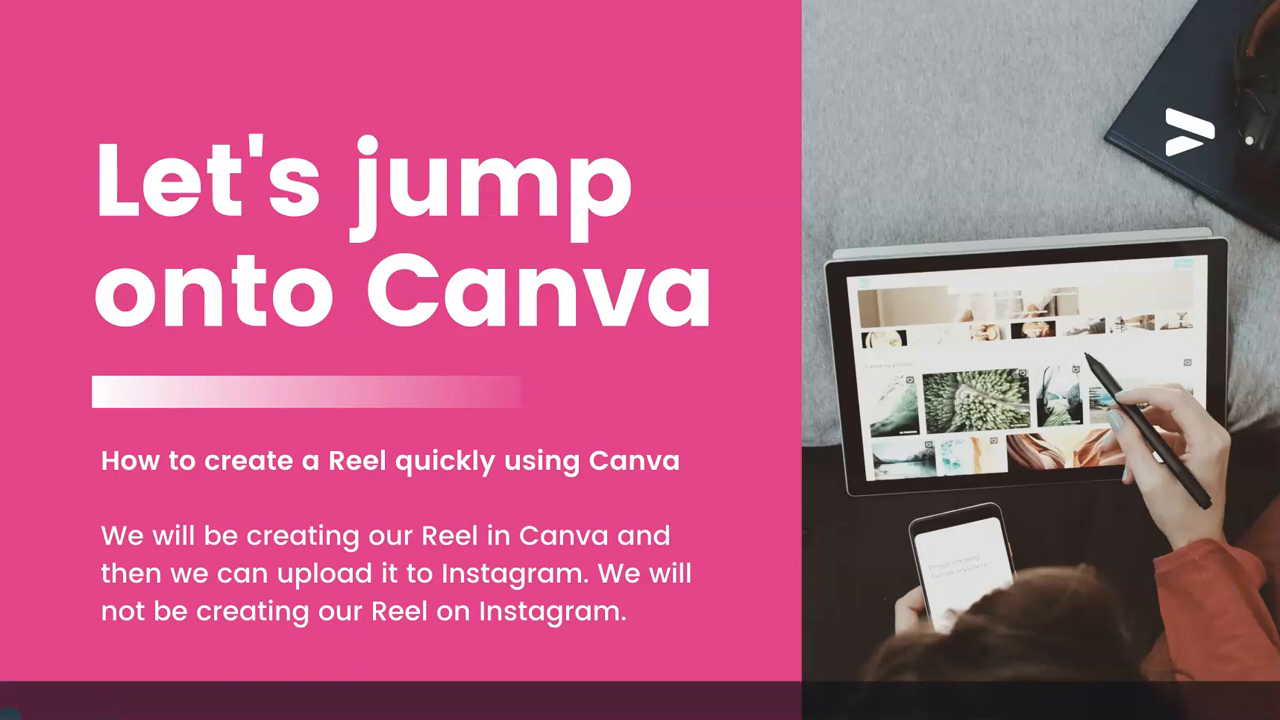
left_click(185, 142)
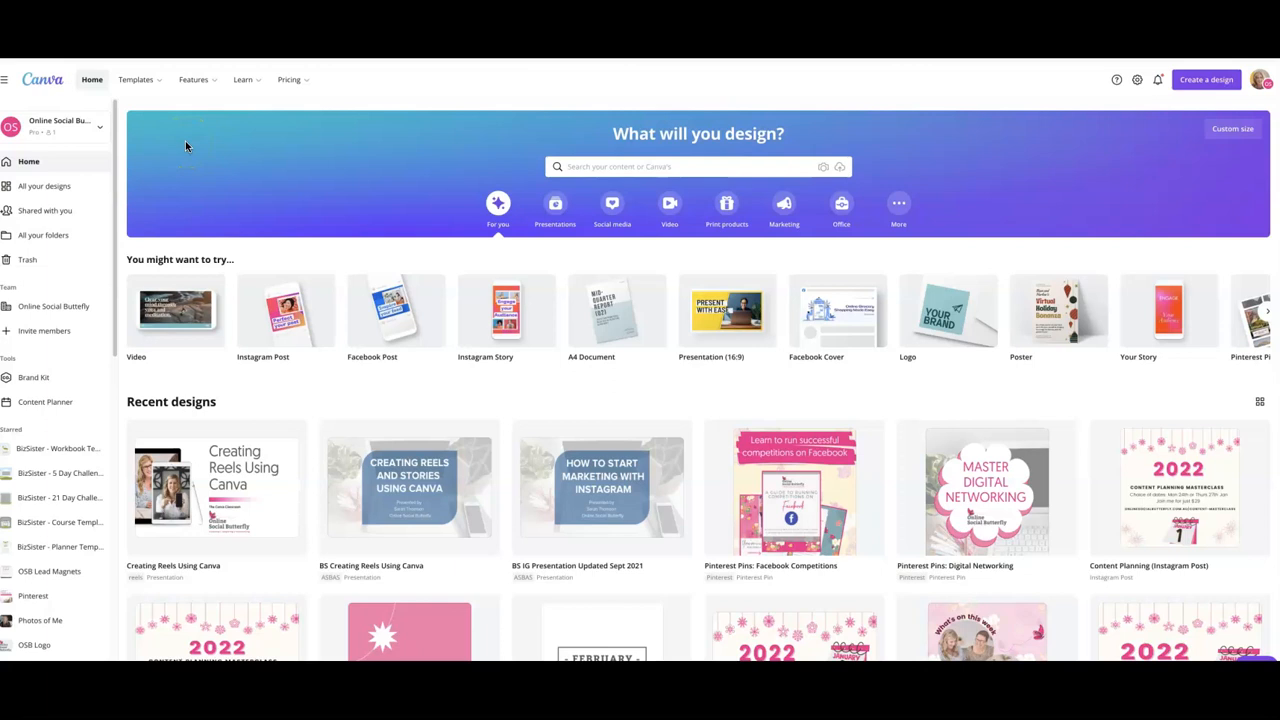
left_click(188, 148)
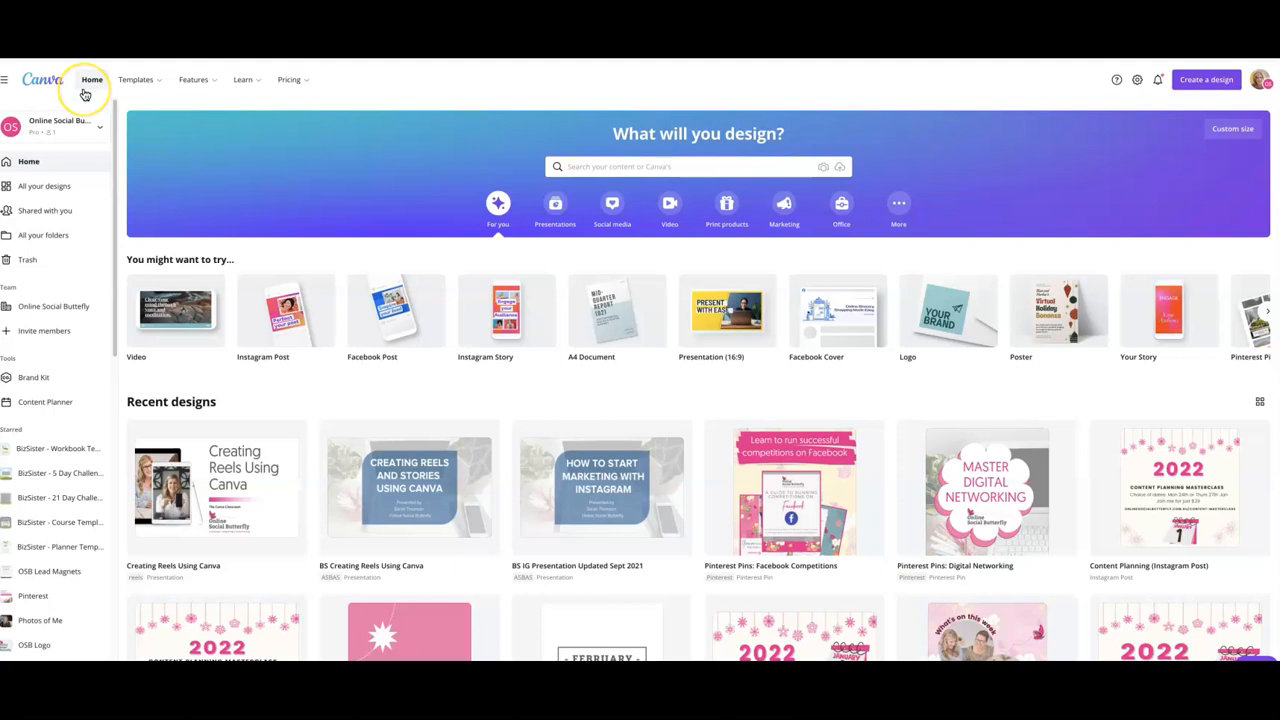
mouse_move(135, 79)
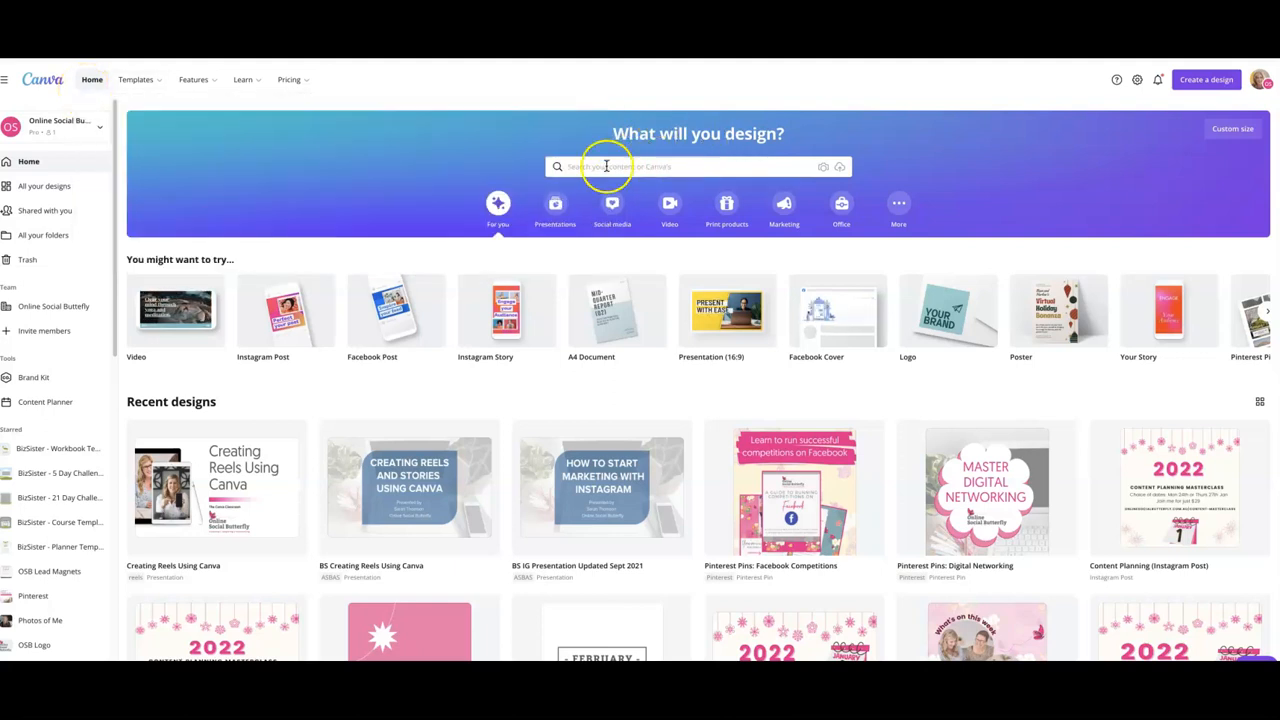
- Search the templates for reel and browse the Instagram Reels Video template results
left_click(606, 166)
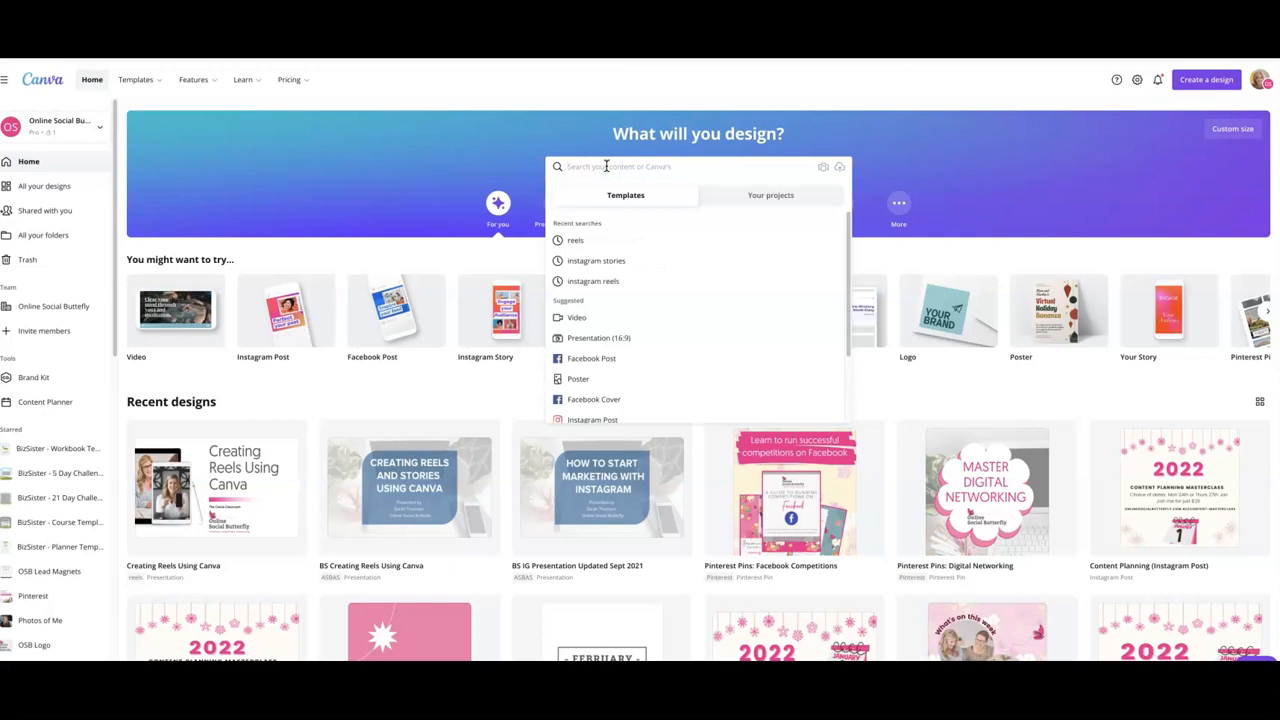
type("ree")
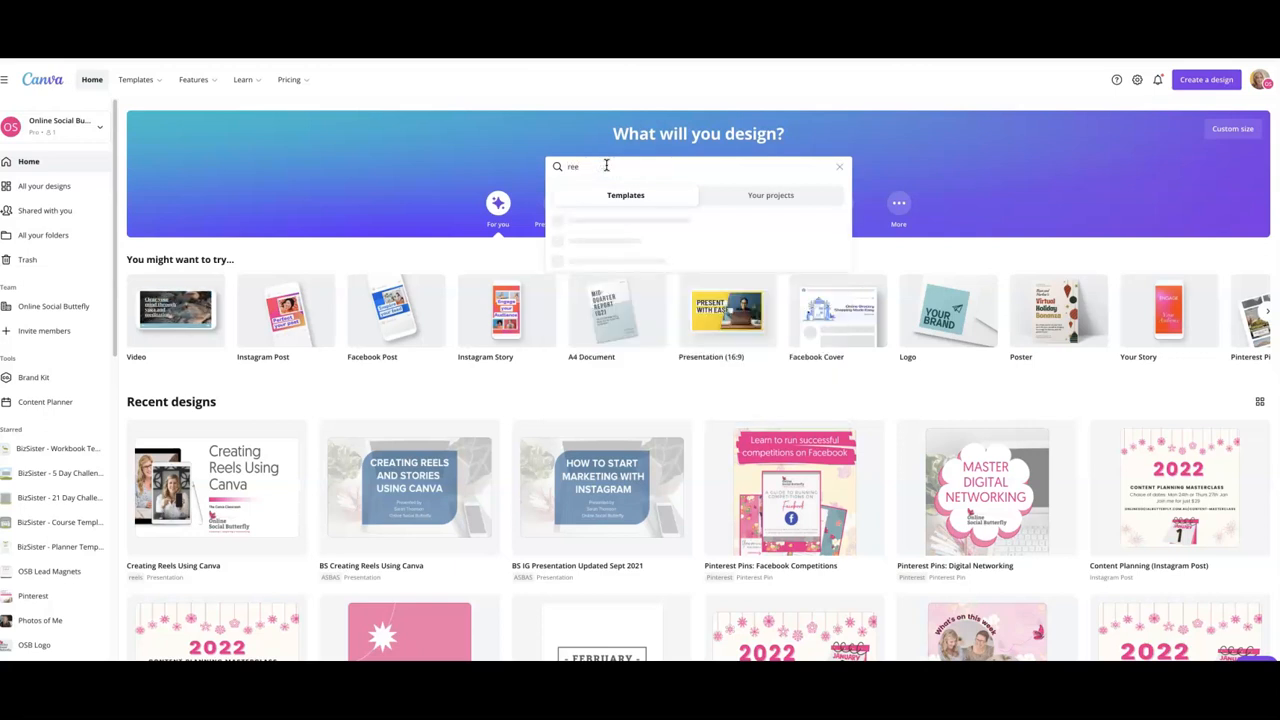
type("l")
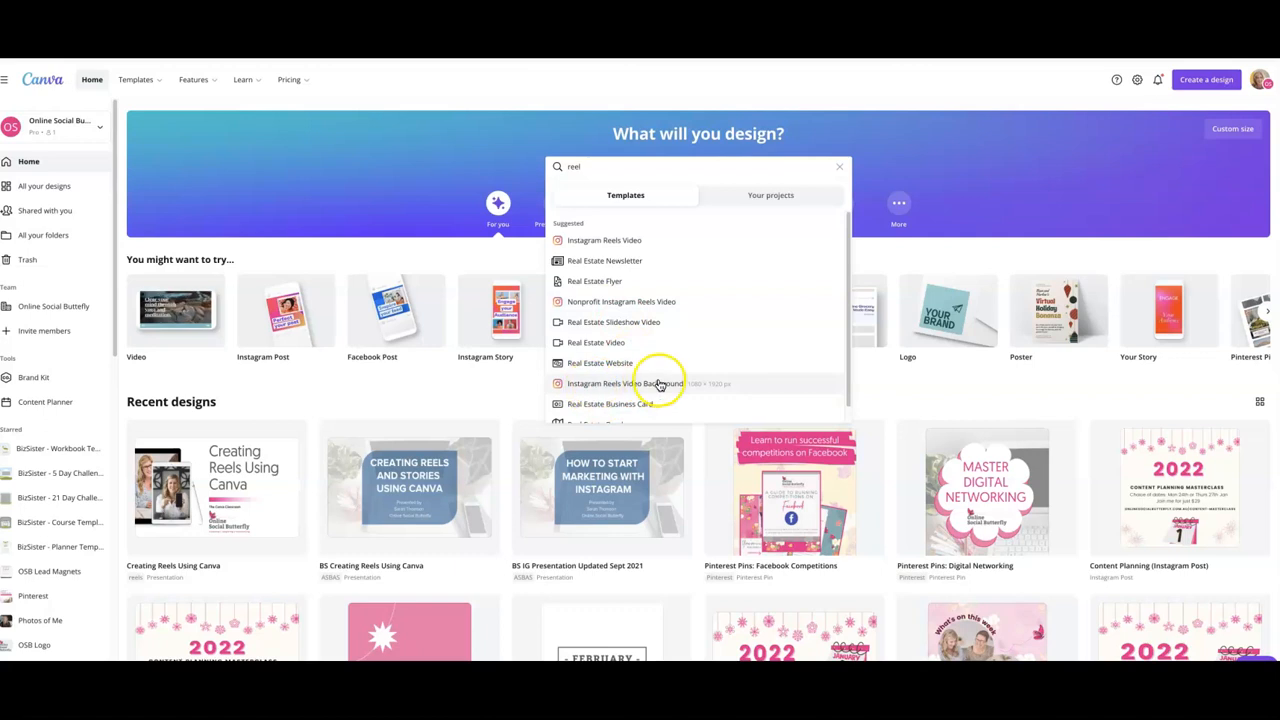
scroll(652, 365, "down", 1)
scroll(655, 345, "up", 1)
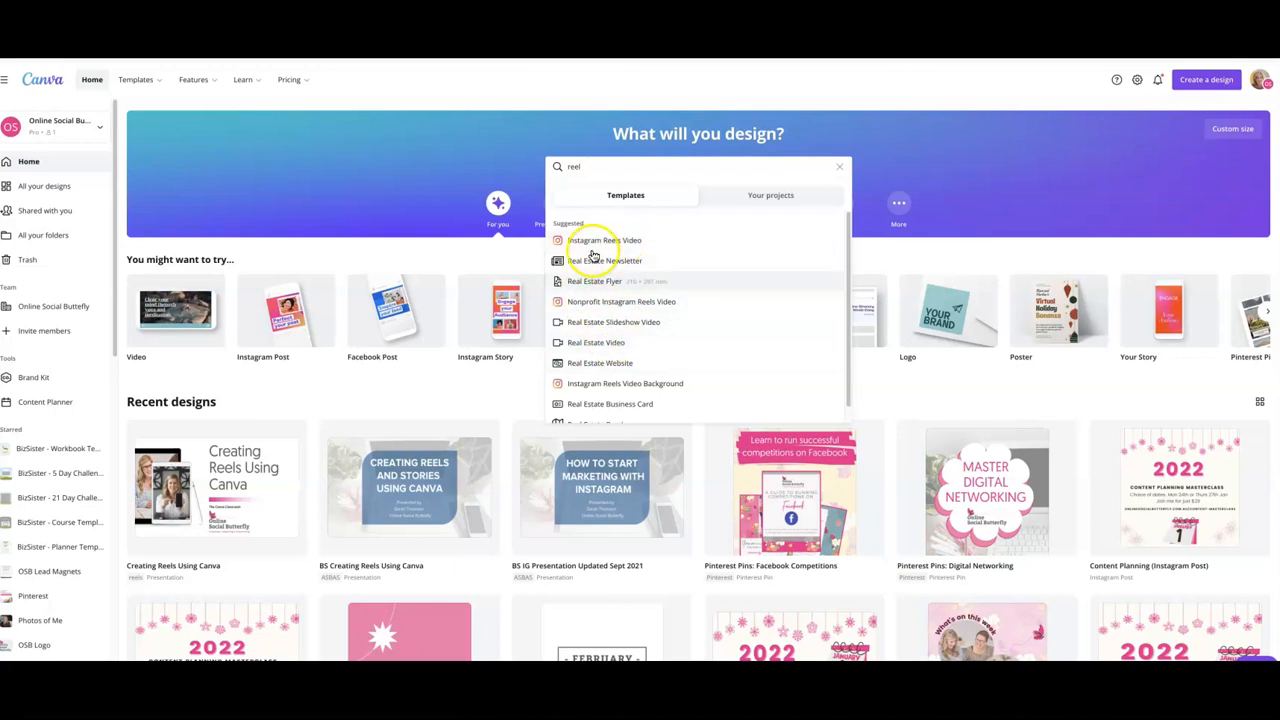
left_click(585, 248)
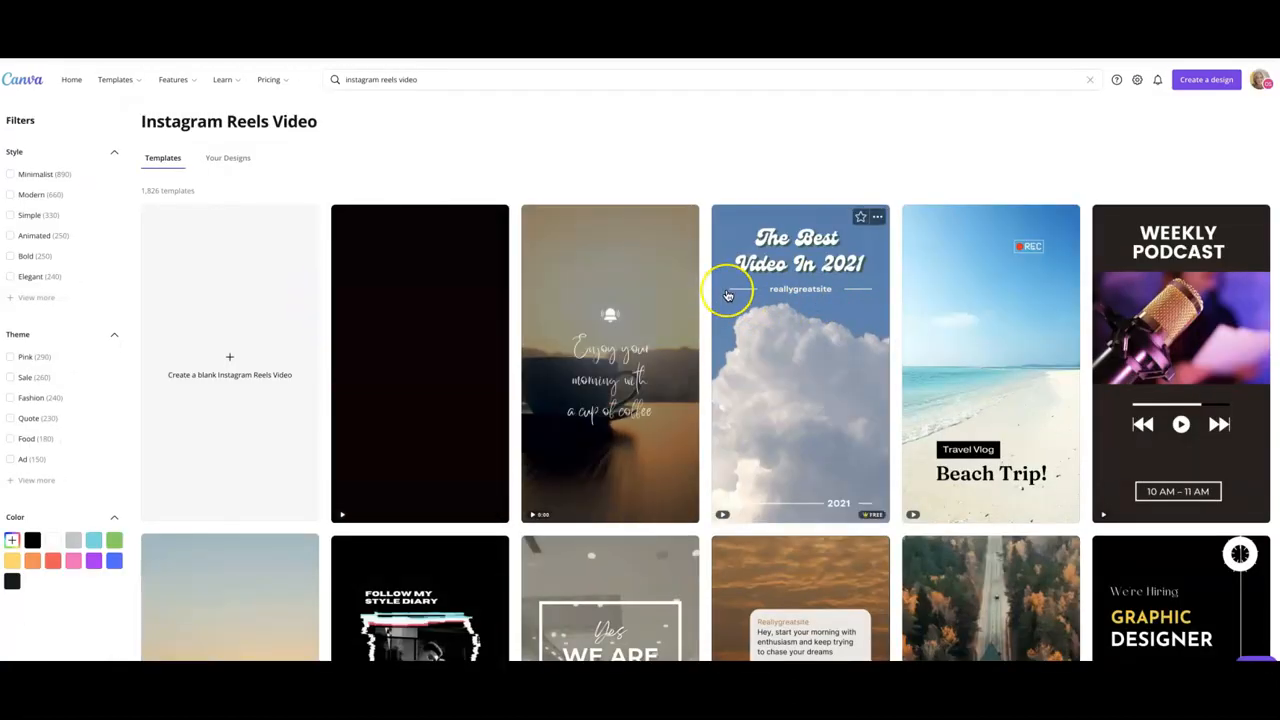
scroll(728, 295, "down", 5)
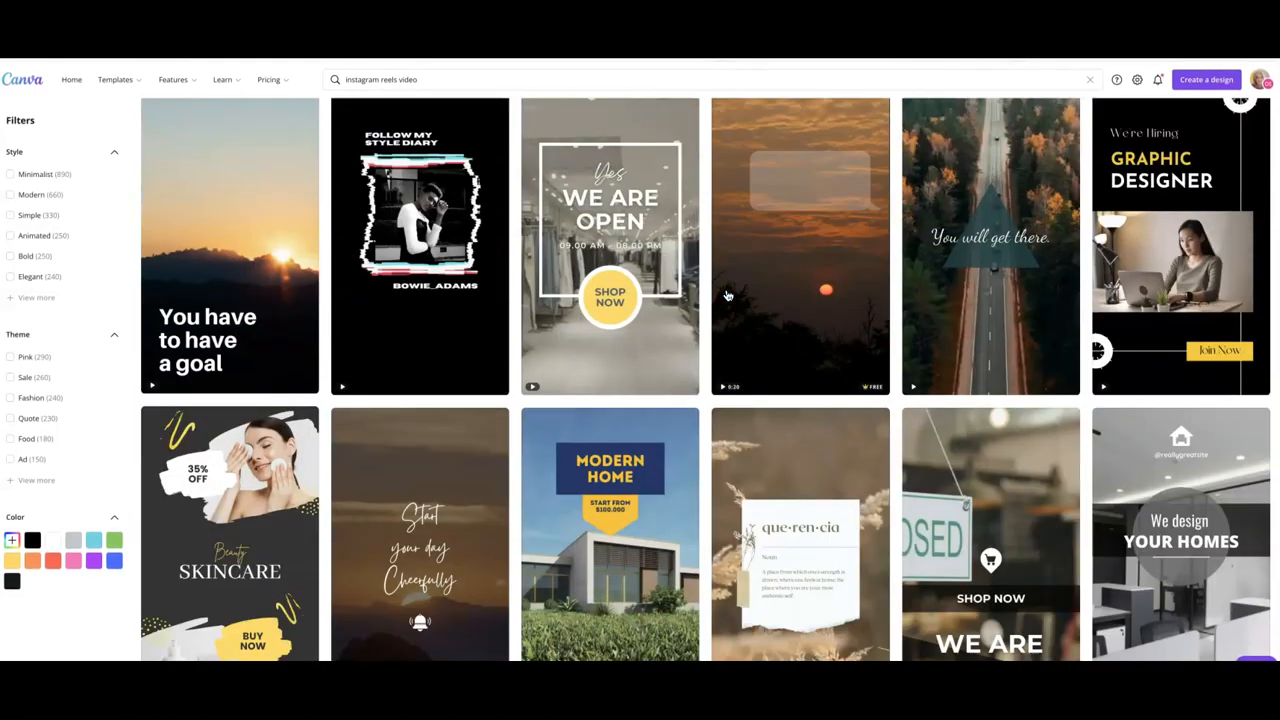
scroll(730, 293, "up", 5)
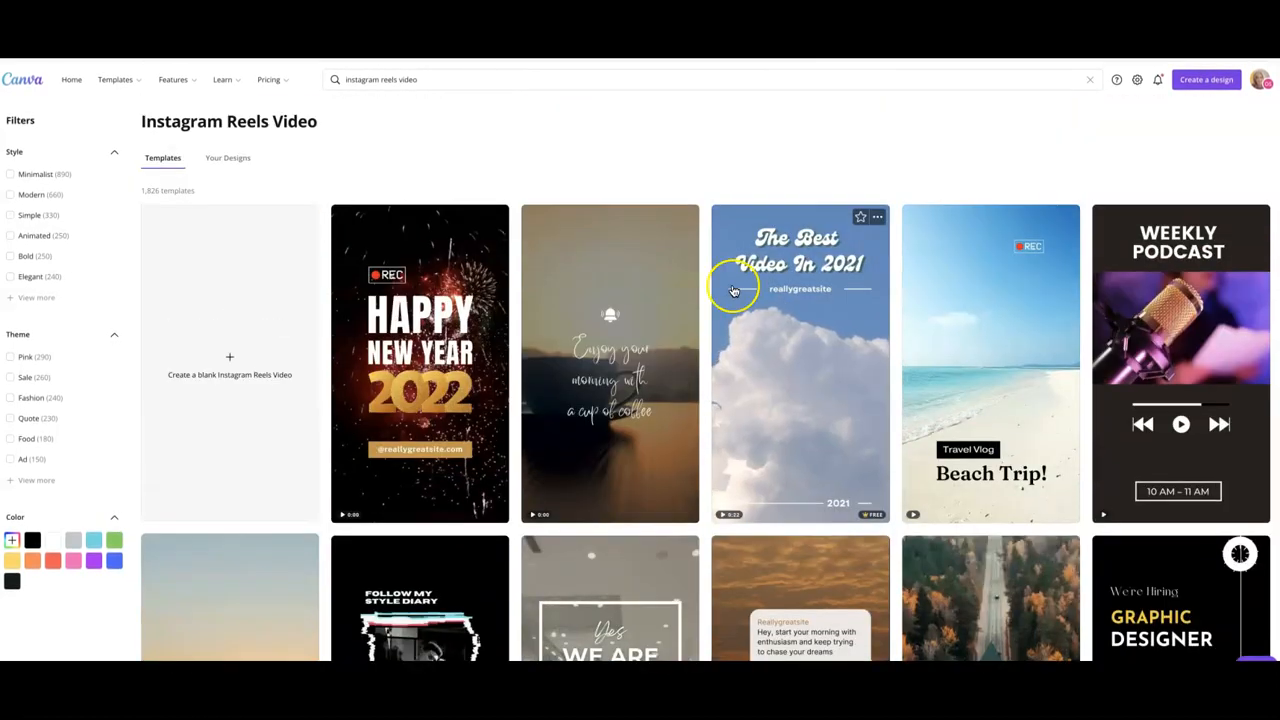
- Search for stories, browse the Instagram Story templates, and create a blank Instagram Story design
left_click(421, 81)
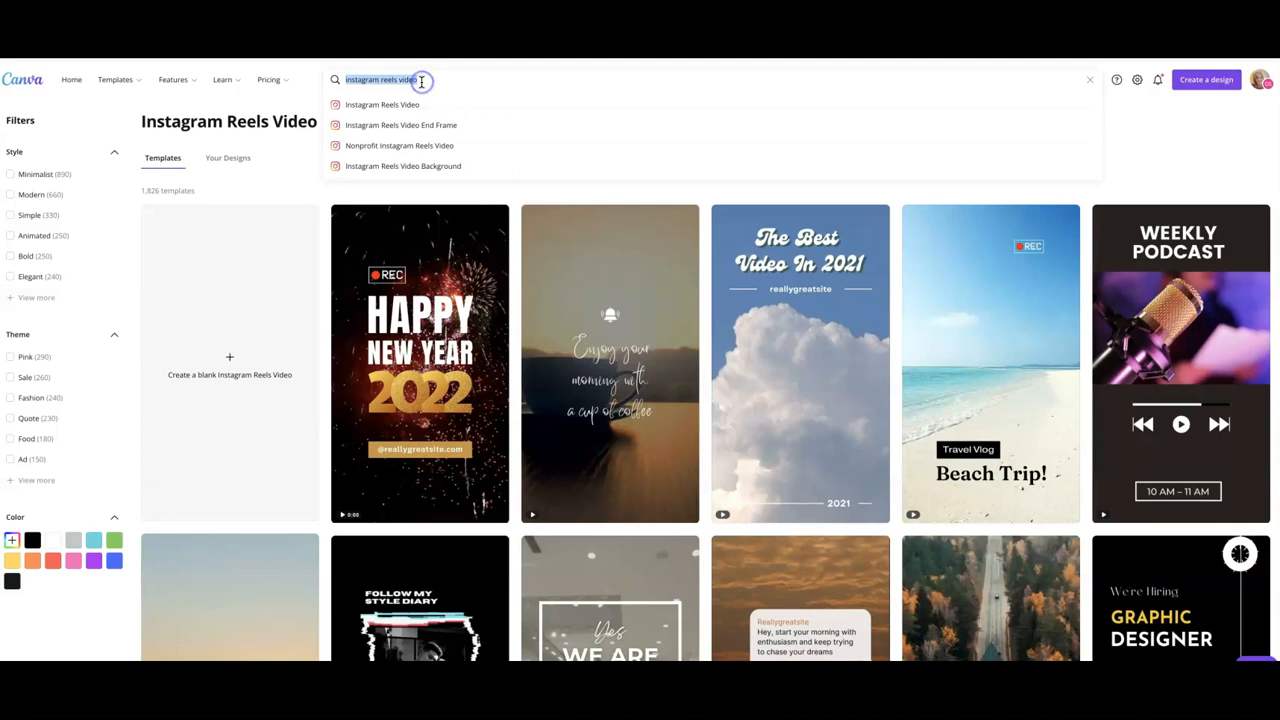
type("stories")
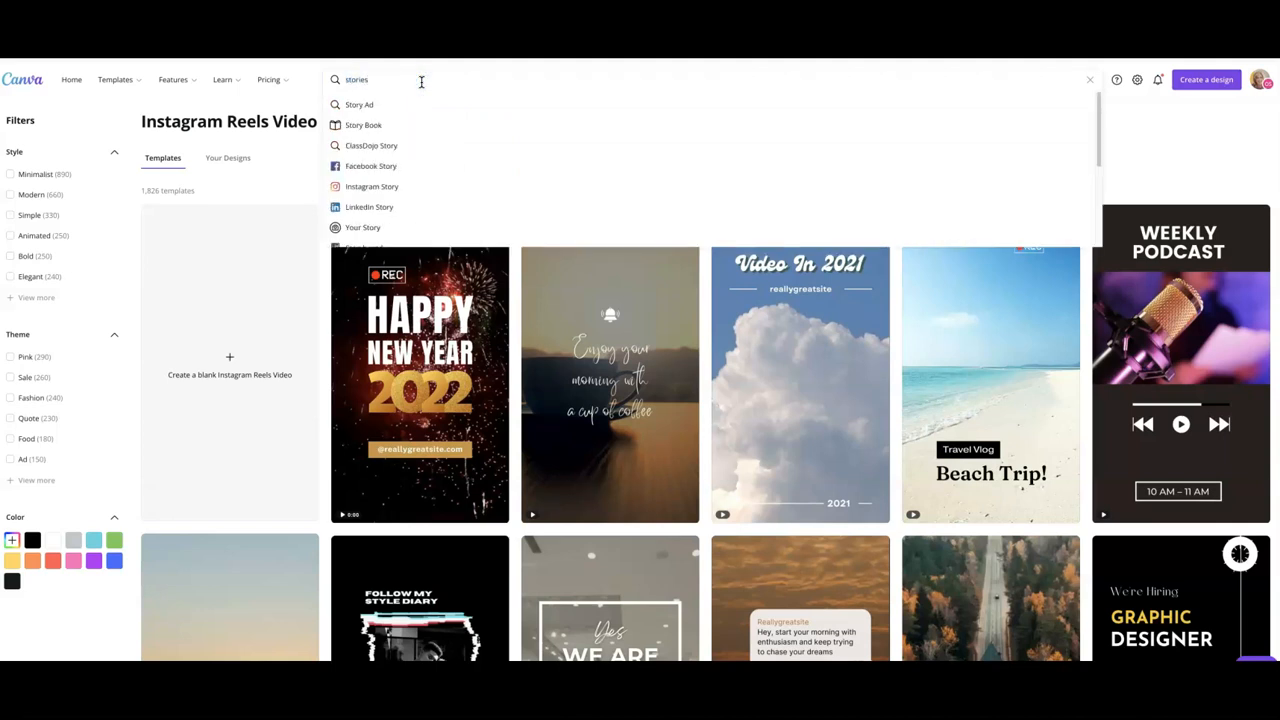
left_click(364, 186)
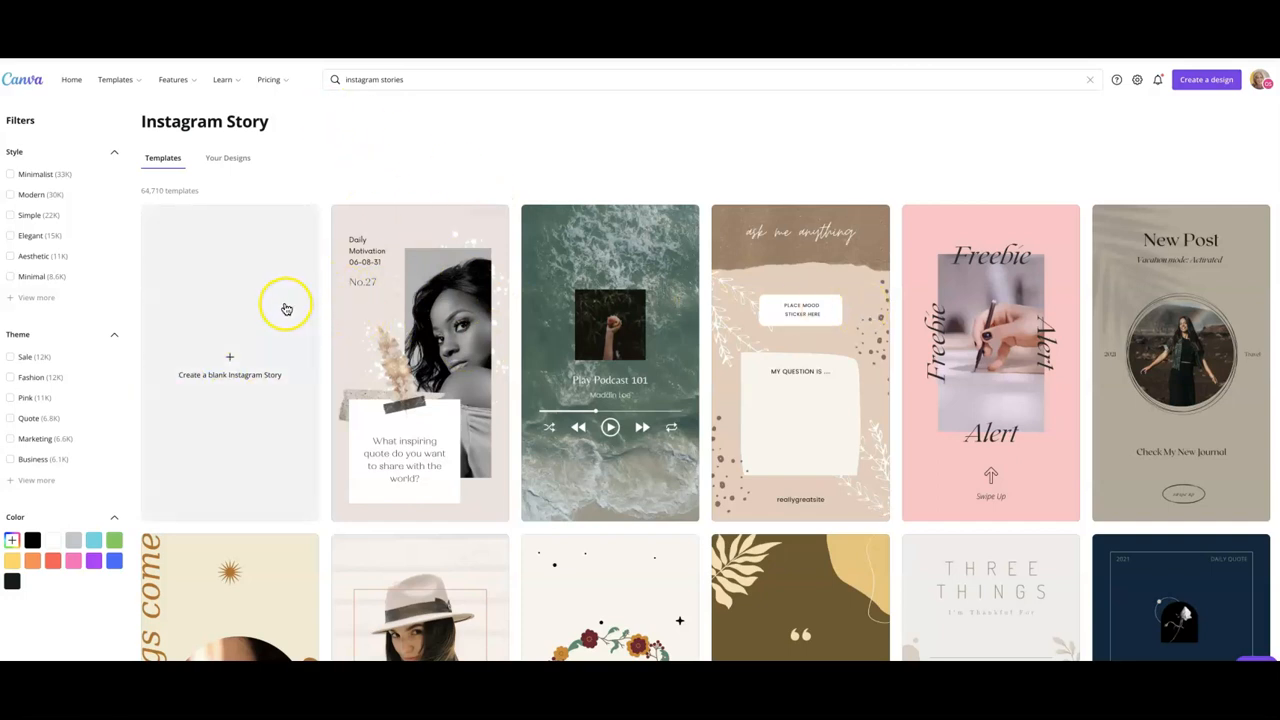
scroll(585, 318, "down", 1)
scroll(585, 325, "down", 8)
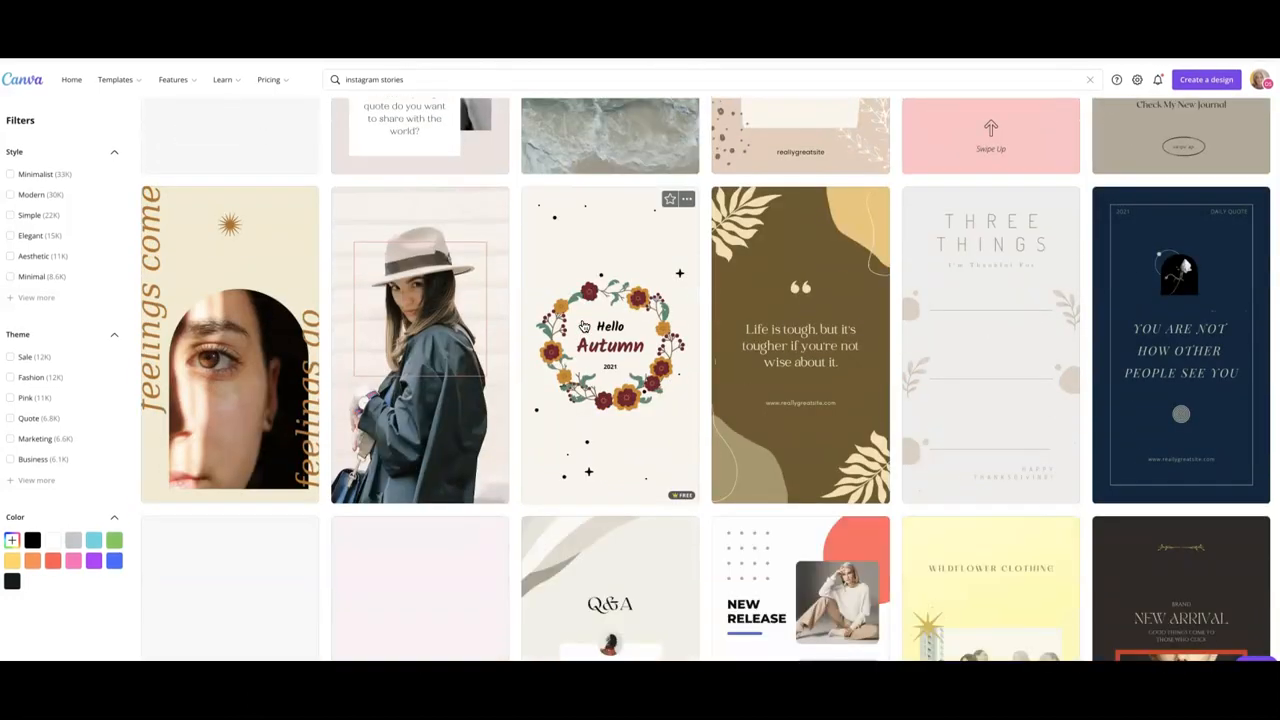
scroll(584, 326, "down", 2)
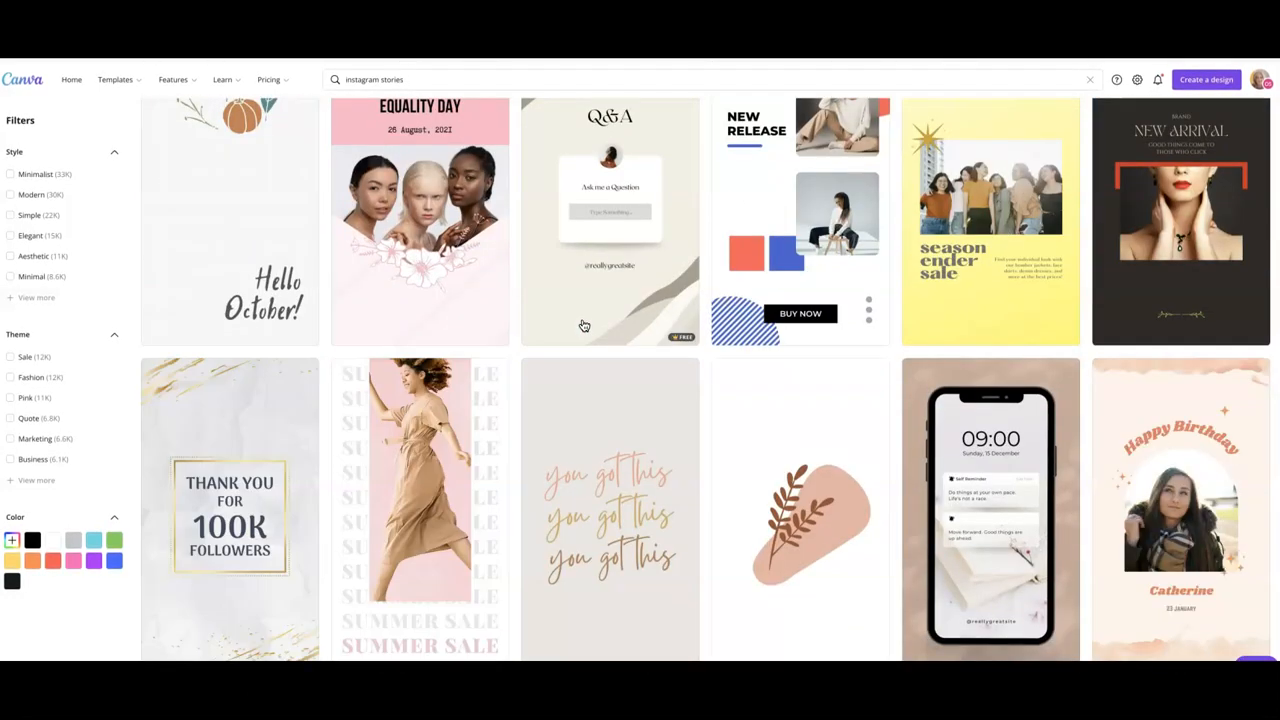
scroll(584, 326, "down", 3)
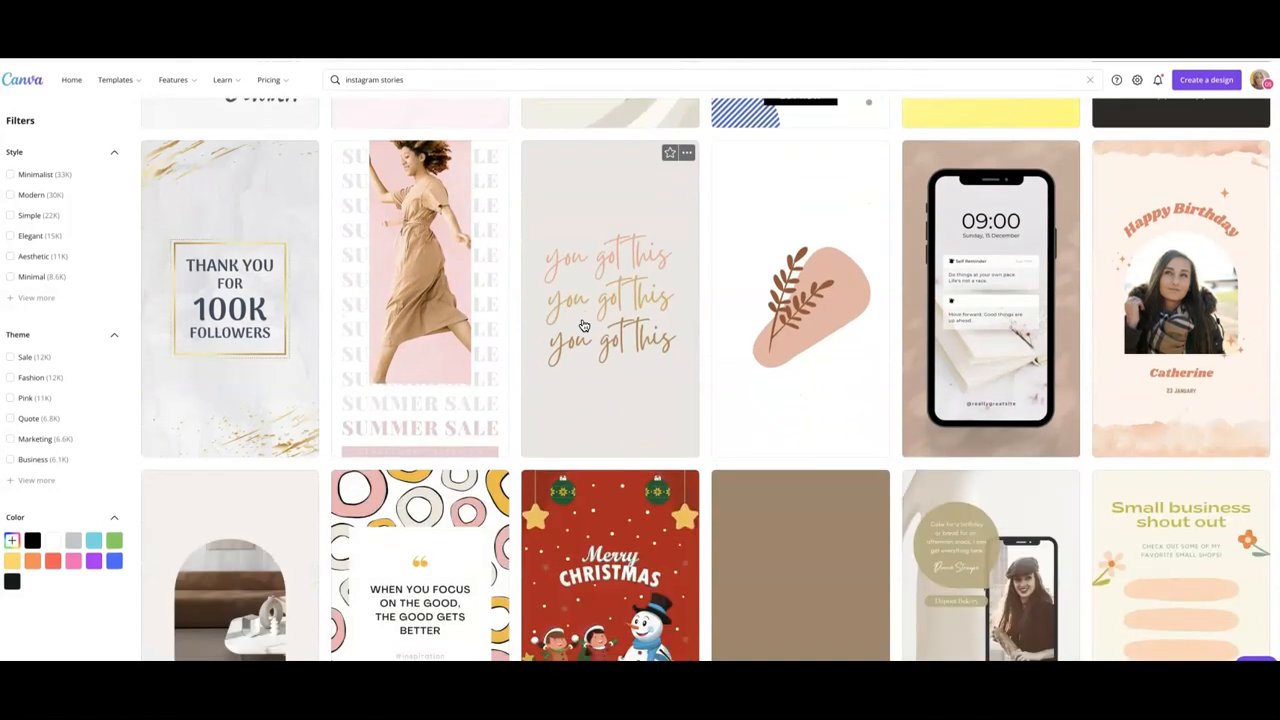
scroll(584, 325, "up", 5)
scroll(584, 326, "up", 10)
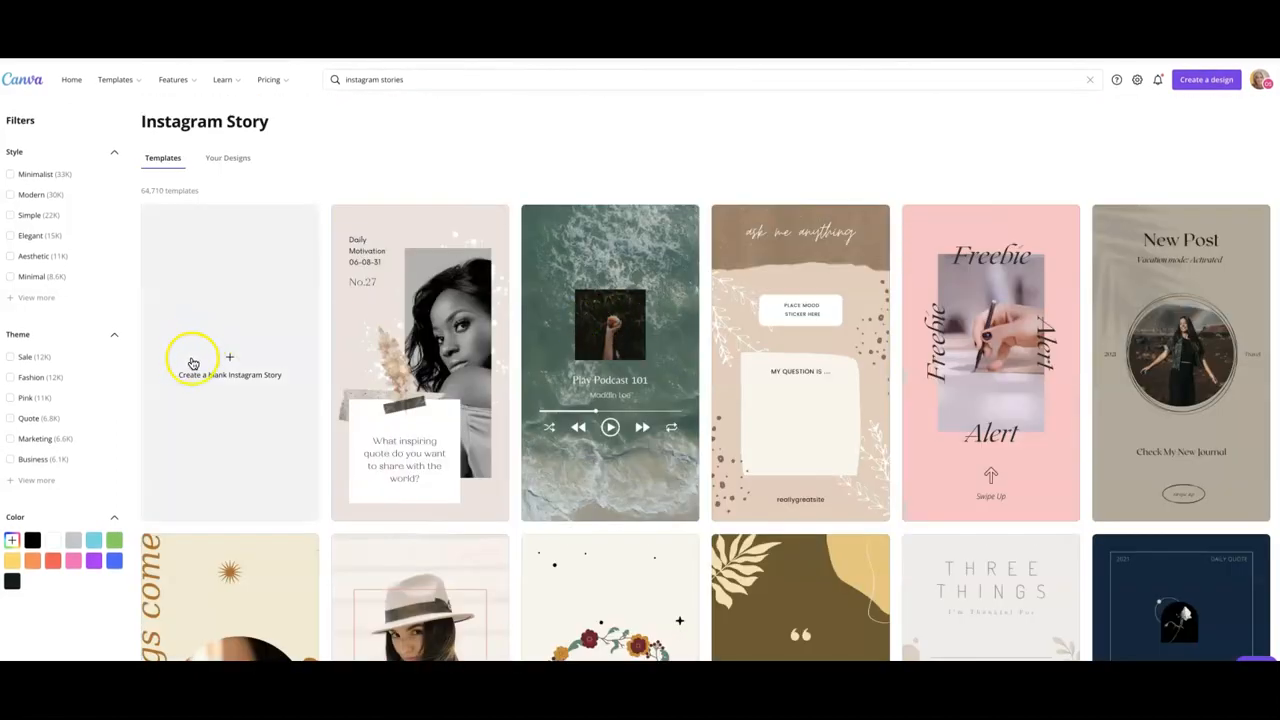
left_click(228, 361)
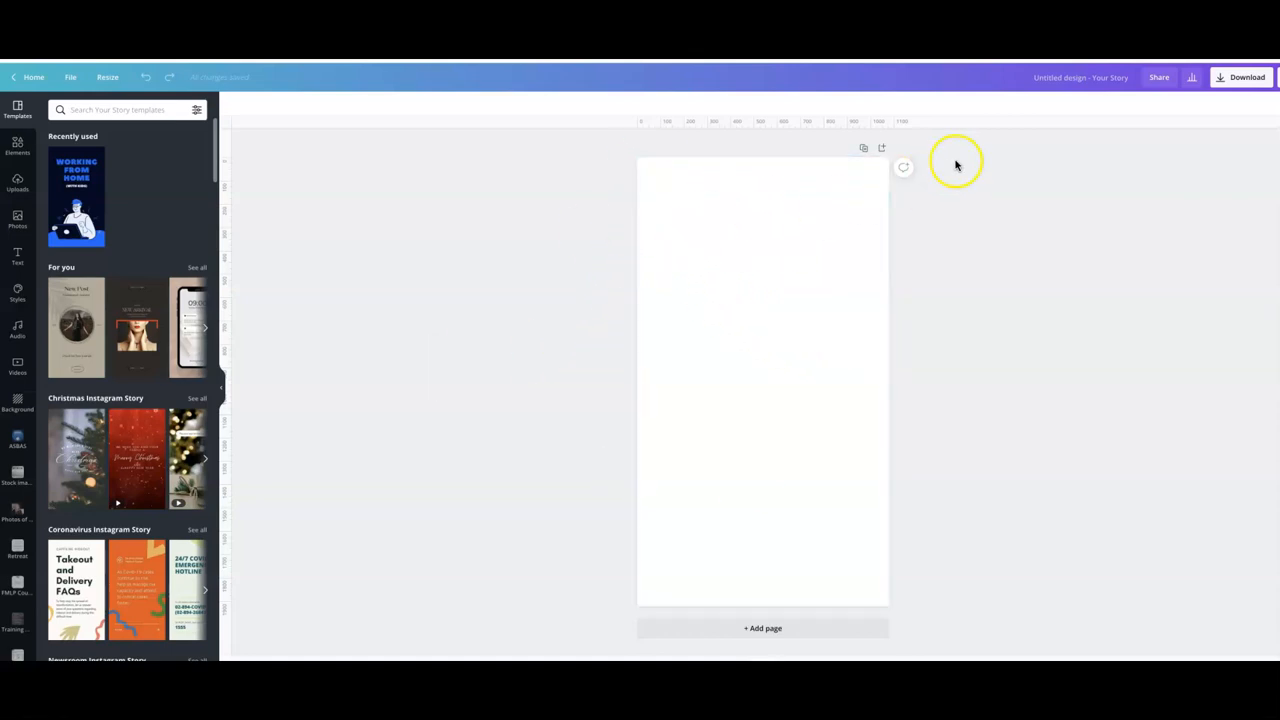
- Rename the untitled design to a 'Who is … Reel' title featuring the presenter's name
left_click(1061, 85)
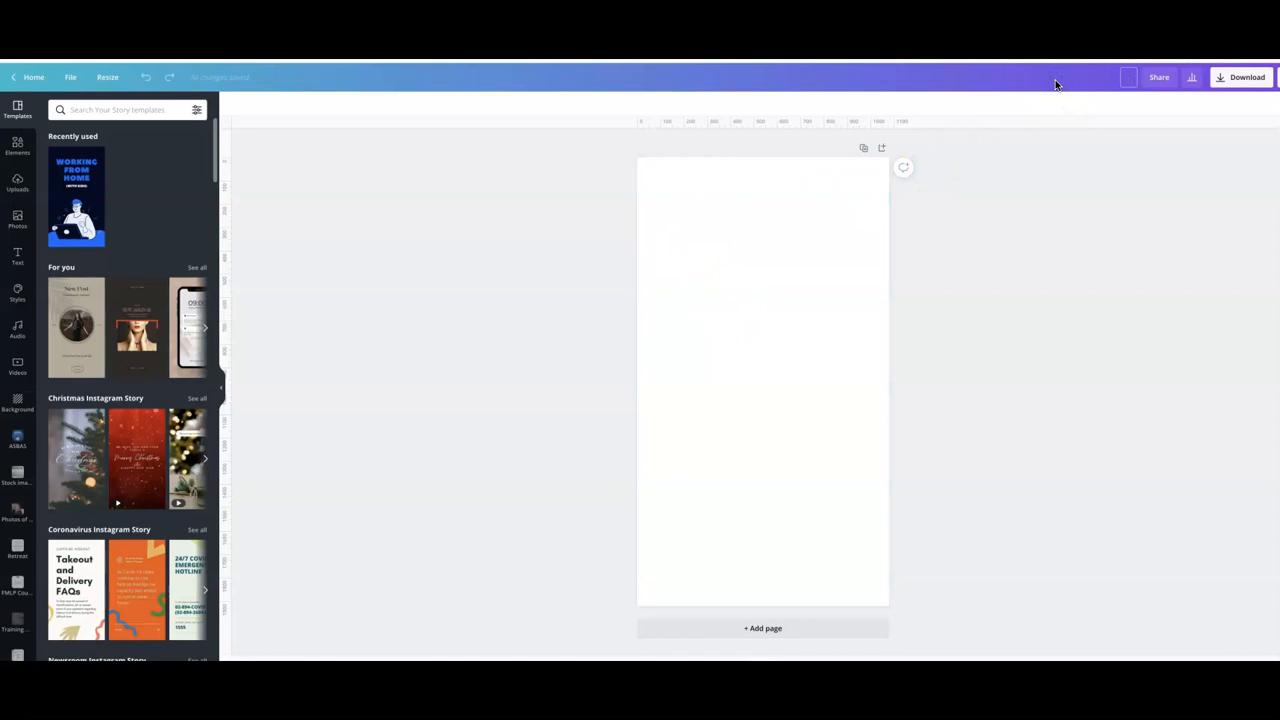
left_click(1077, 148)
left_click(1091, 78)
left_click(1021, 185)
left_click(1096, 80)
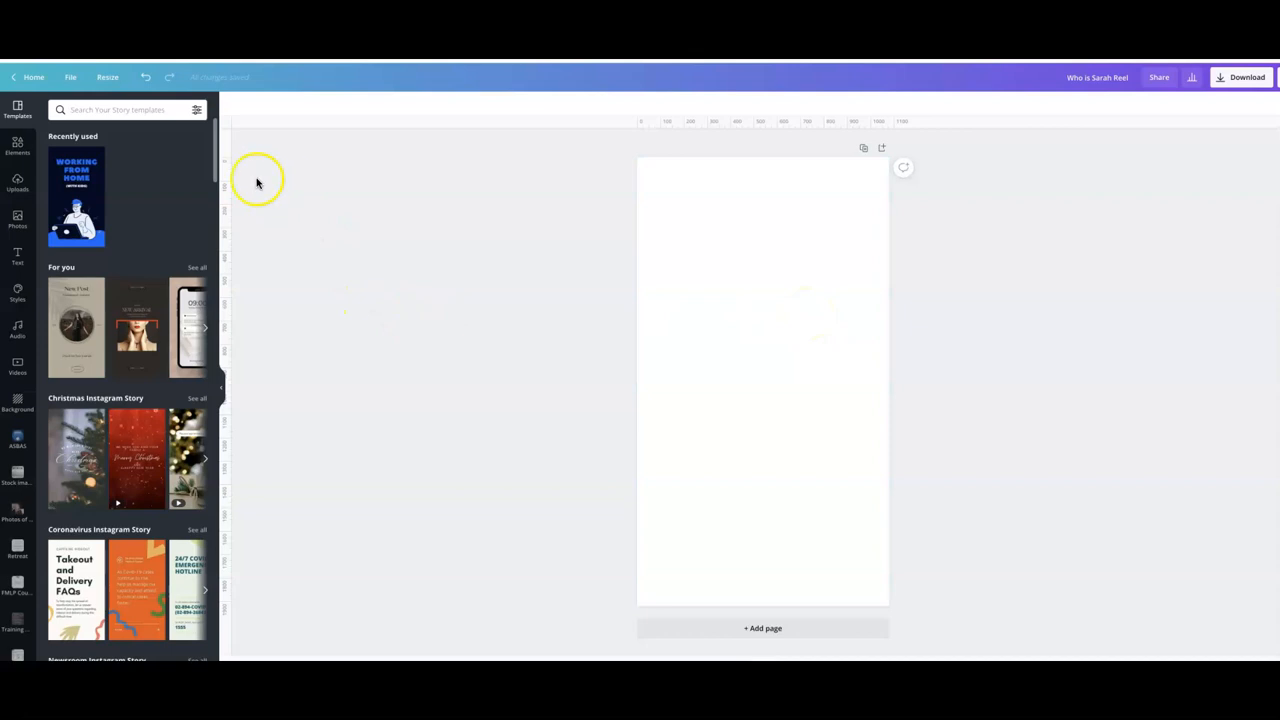
- Browse the Instagram Story template collections in the editor's template panel
left_click(17, 111)
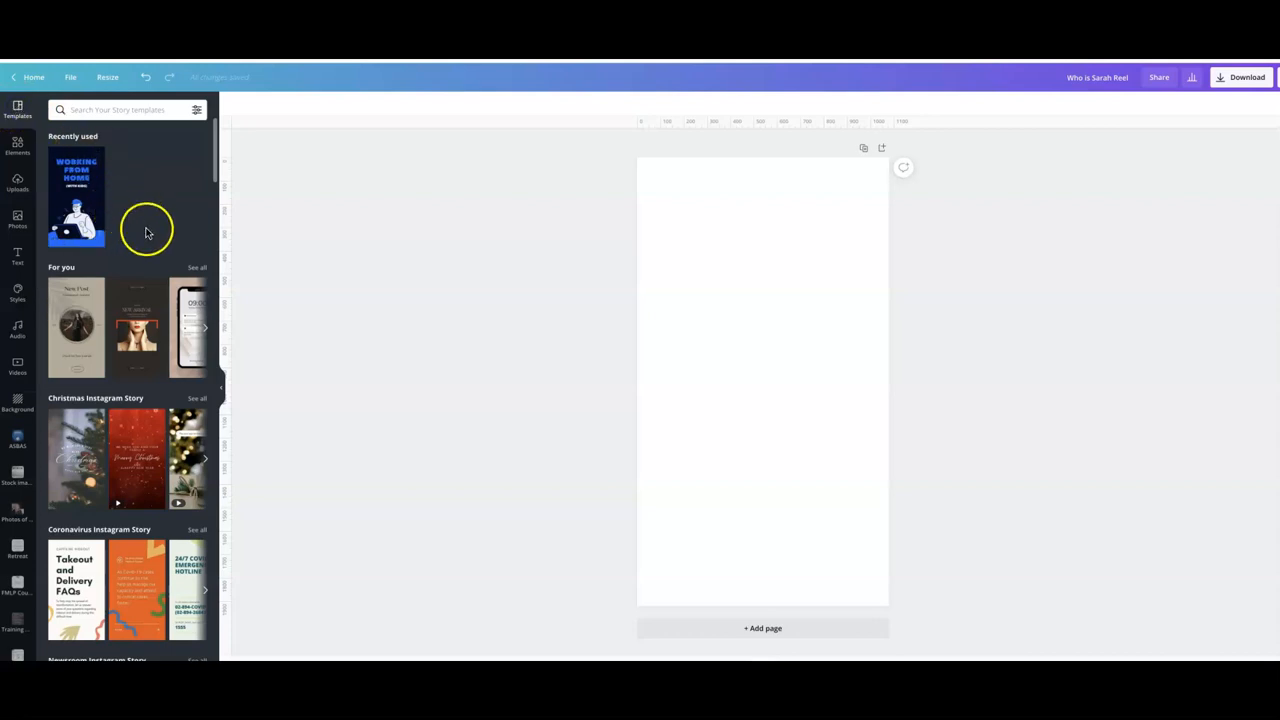
scroll(148, 229, "down", 1)
scroll(146, 233, "down", 3)
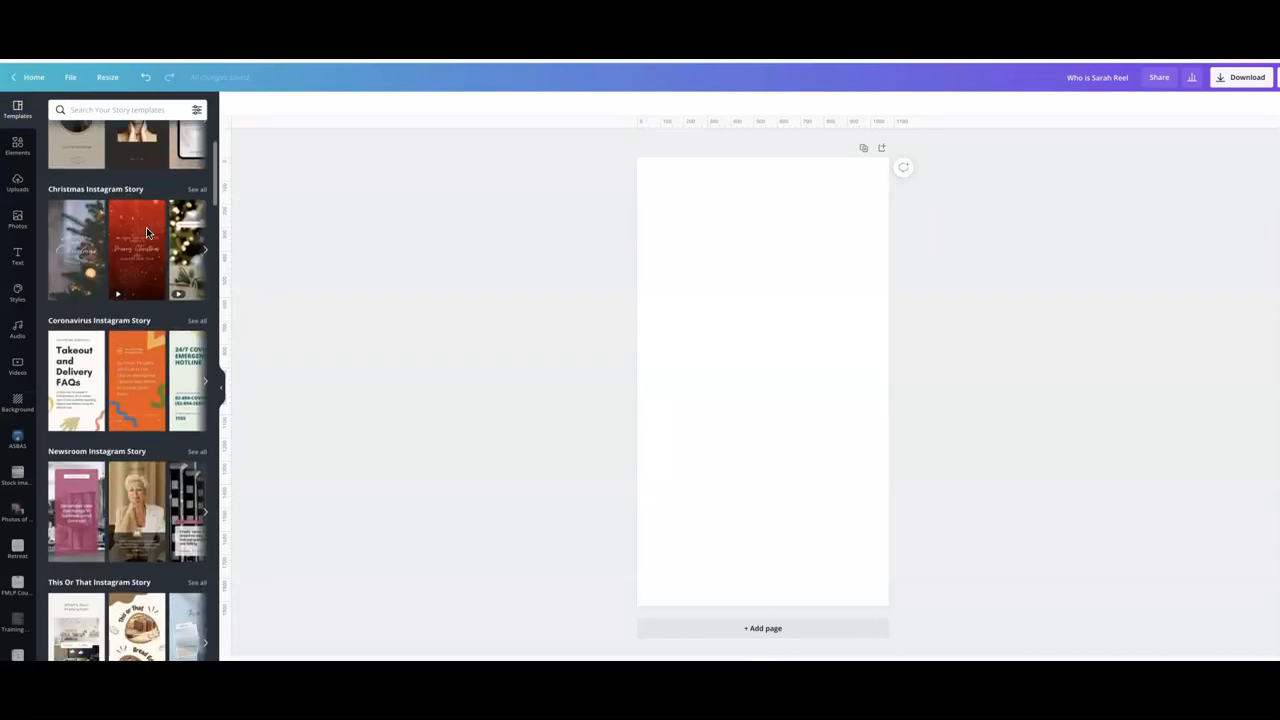
scroll(89, 272, "down", 3)
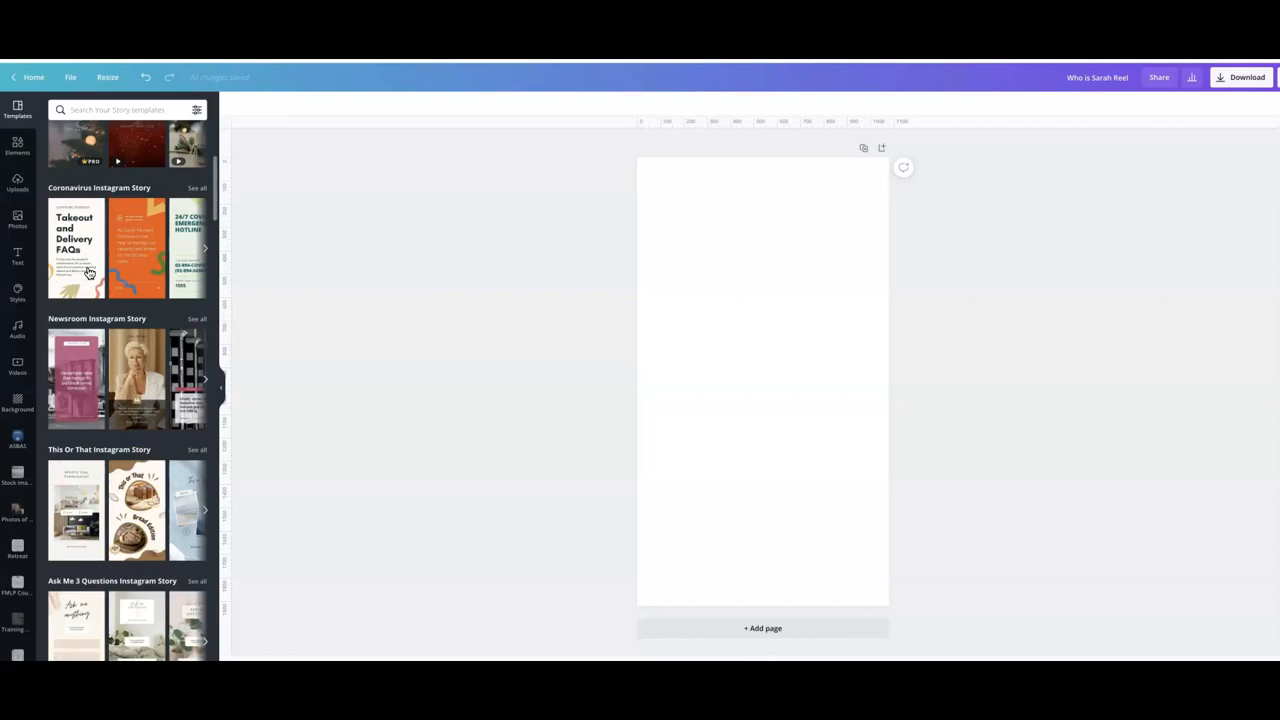
scroll(80, 300, "down", 1)
left_click(72, 330)
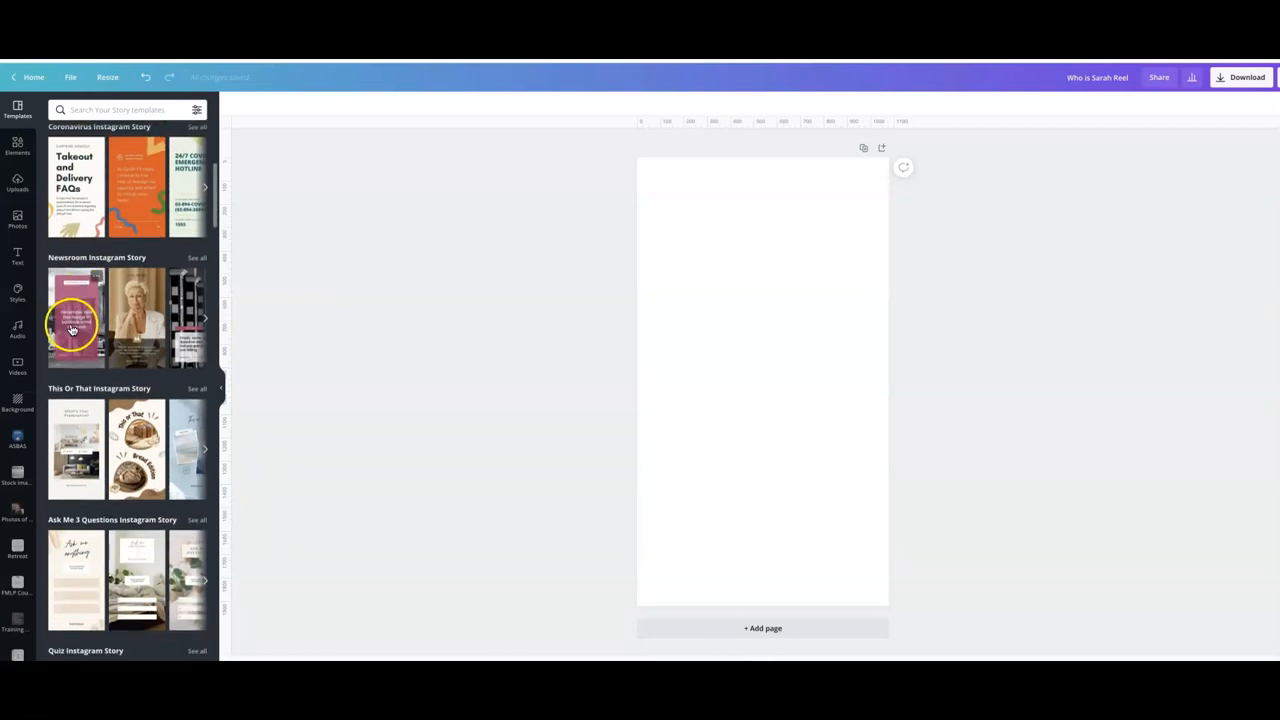
left_click(76, 217)
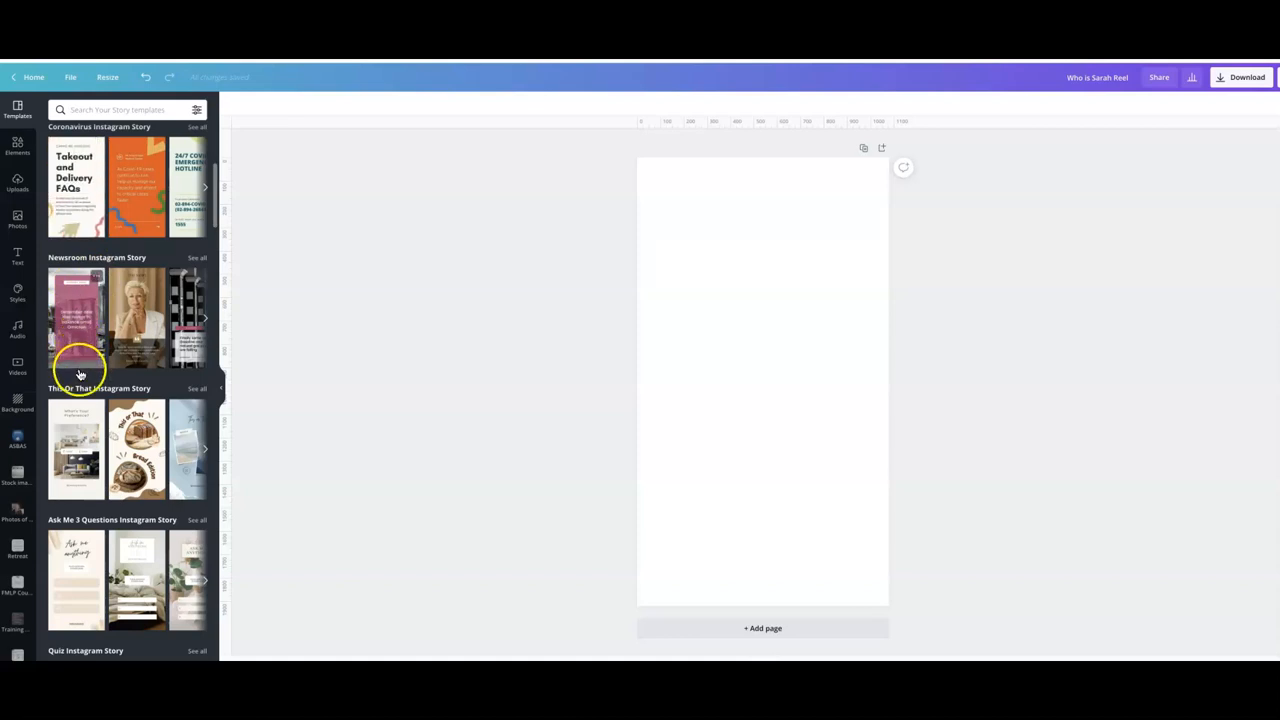
scroll(75, 385, "down", 1)
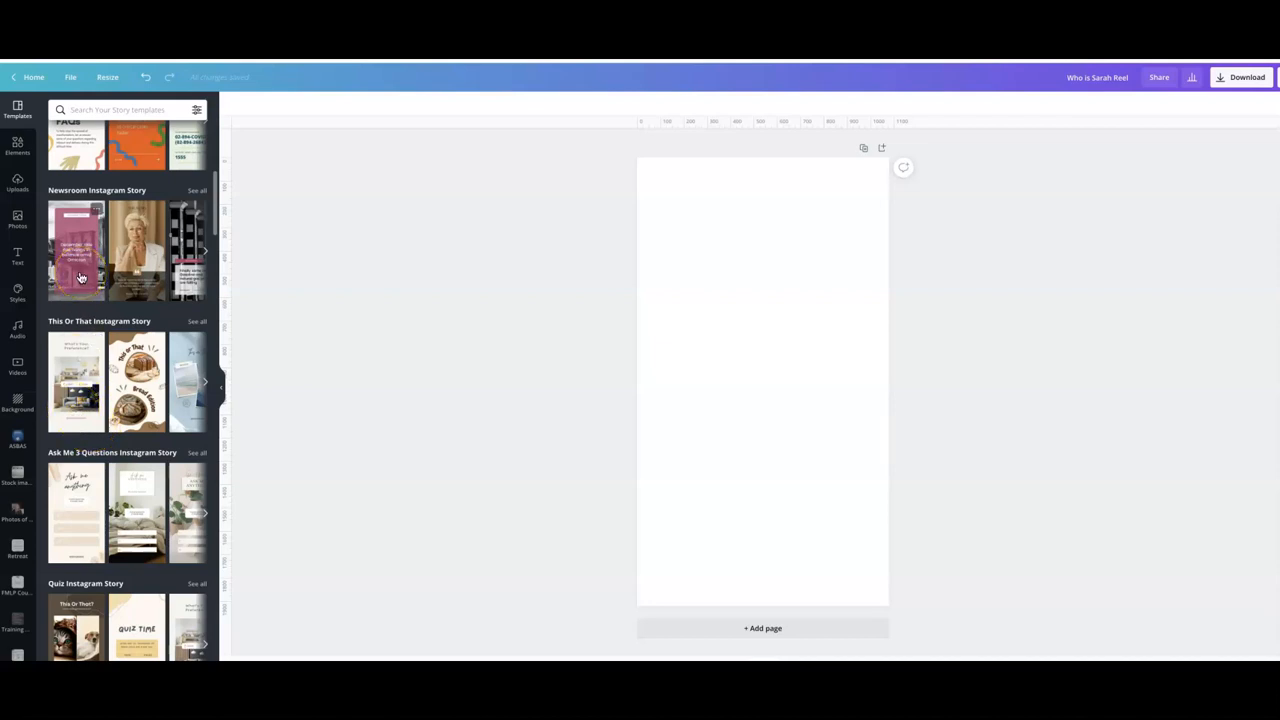
scroll(80, 277, "up", 5)
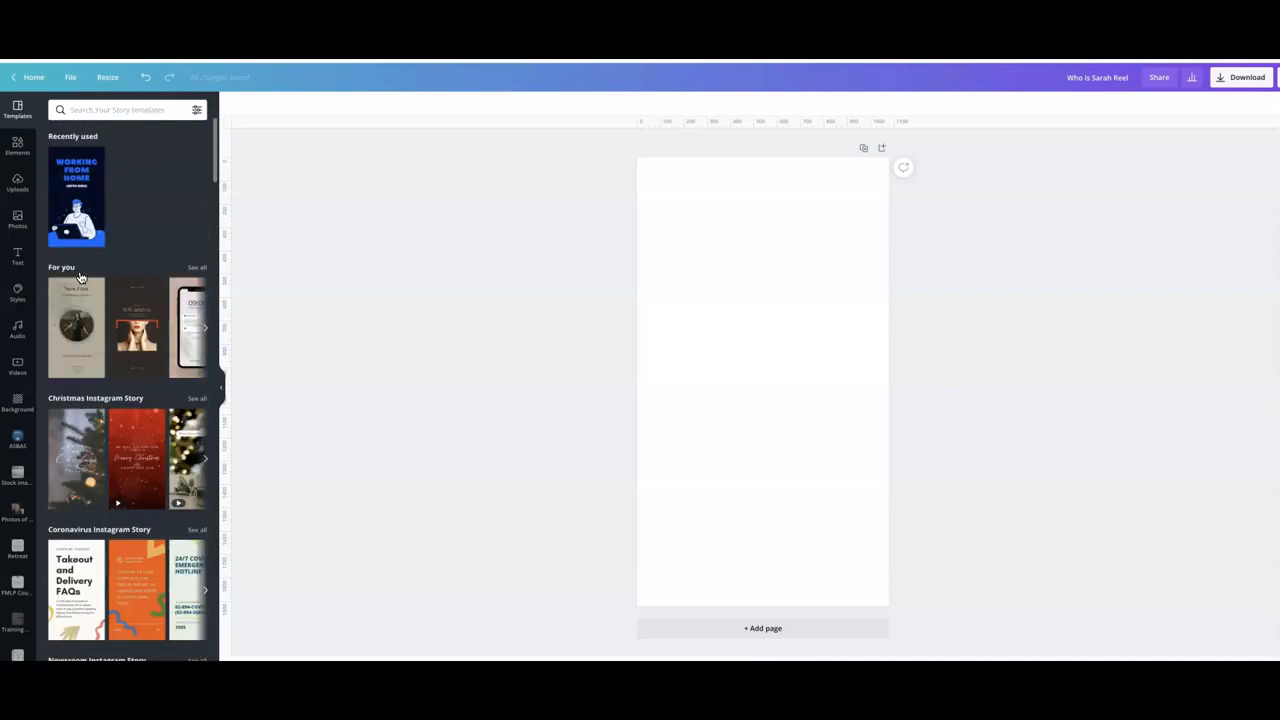
- Search templates for multi and apply all 4 pages of the Neutral Minimalist Seamless Multi Page Instagram Story template
left_click(84, 110)
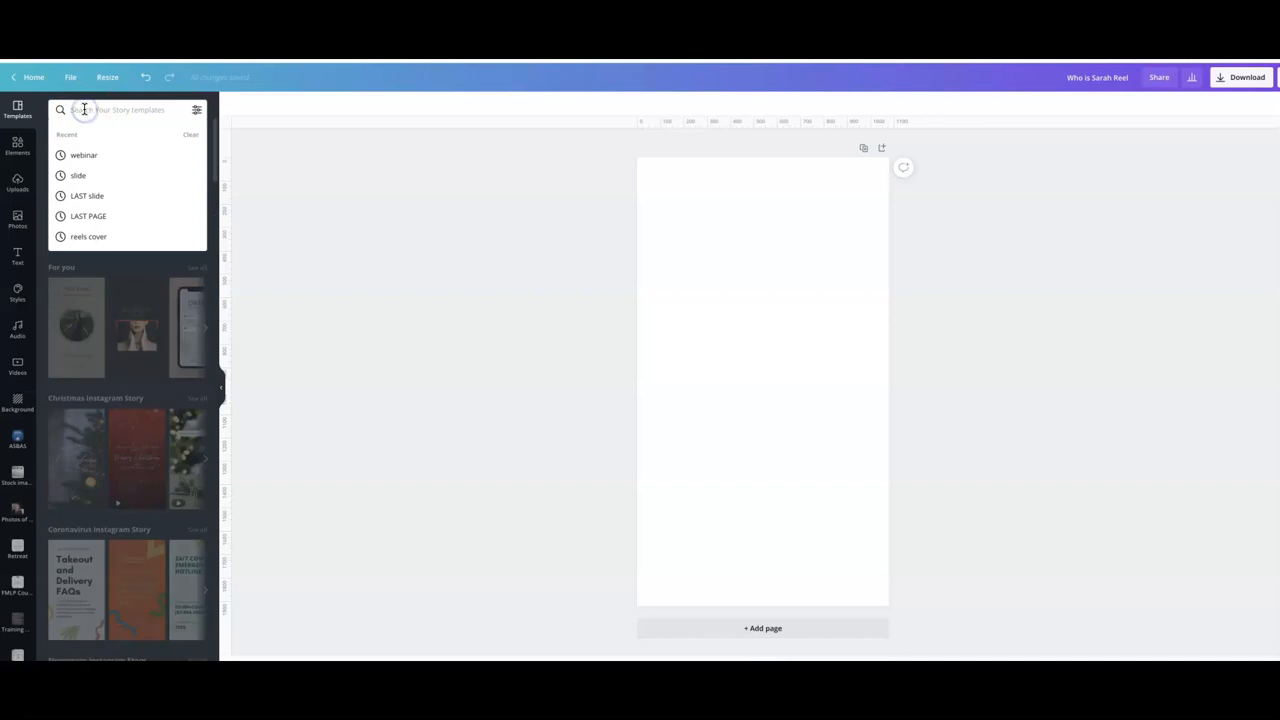
type("multi")
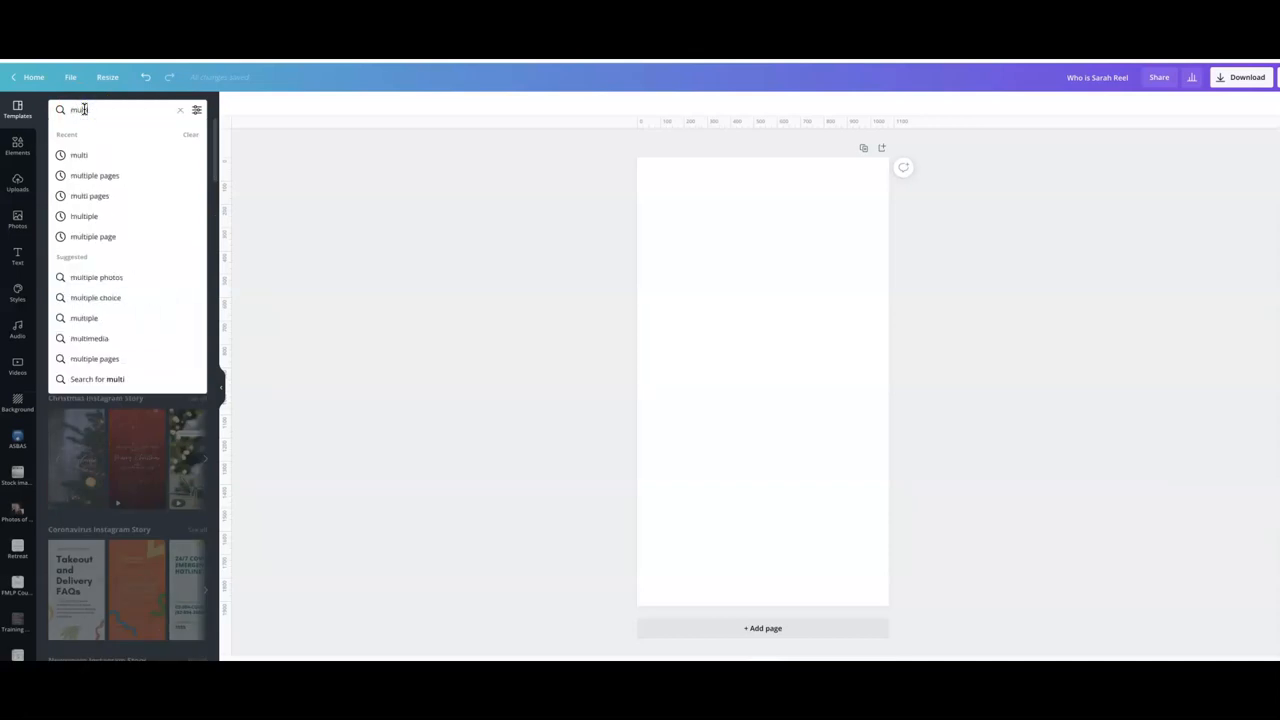
left_click(81, 162)
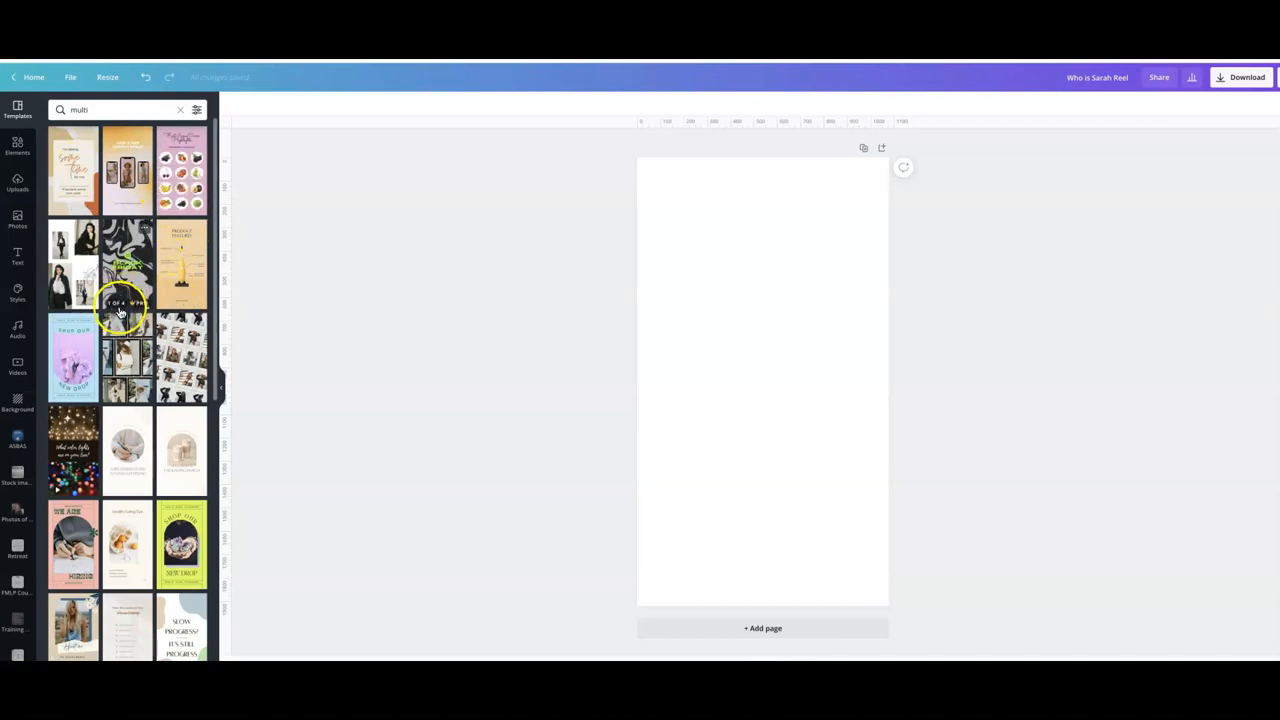
left_click(126, 458)
left_click(73, 242)
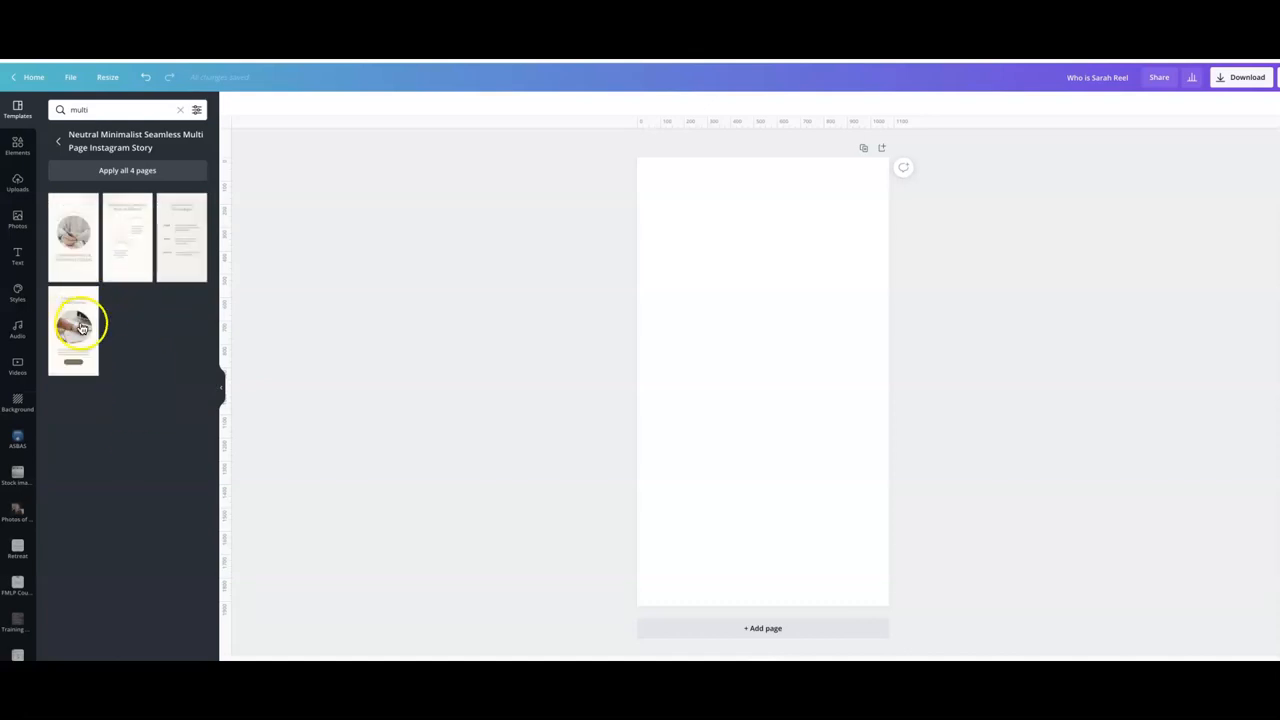
left_click(125, 171)
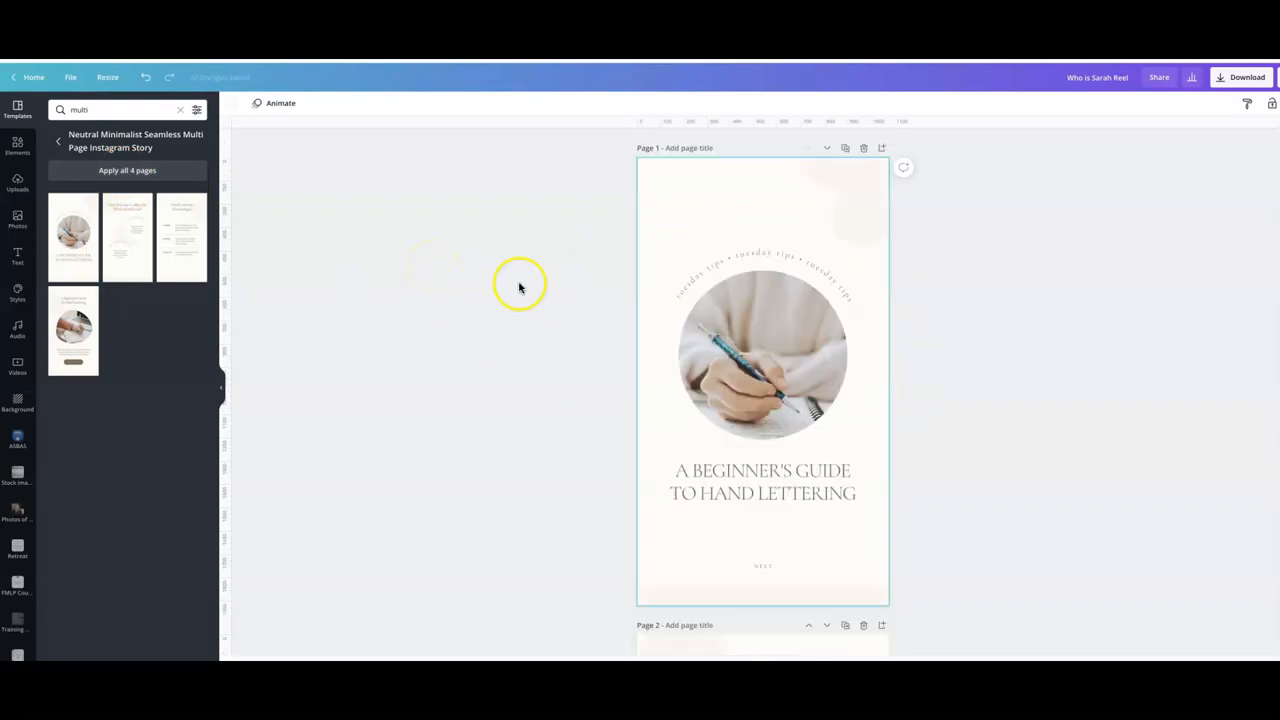
scroll(587, 270, "down", 2)
scroll(587, 270, "down", 5)
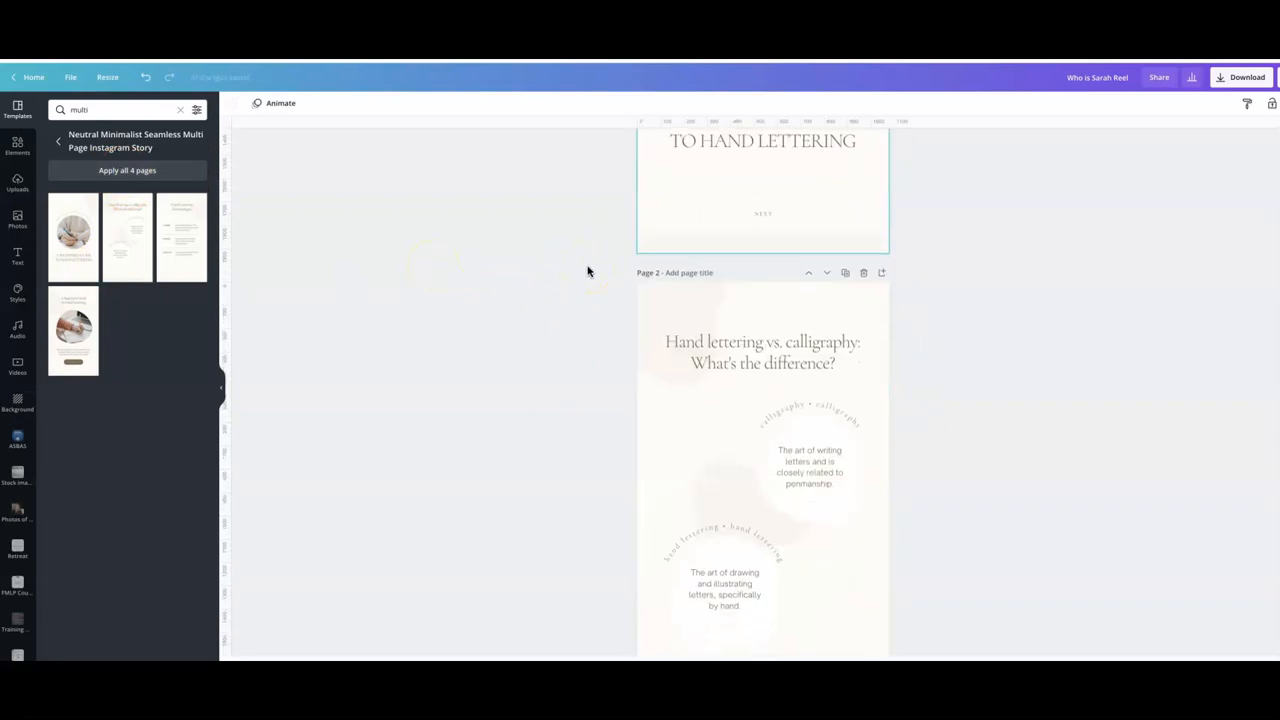
scroll(587, 270, "down", 10)
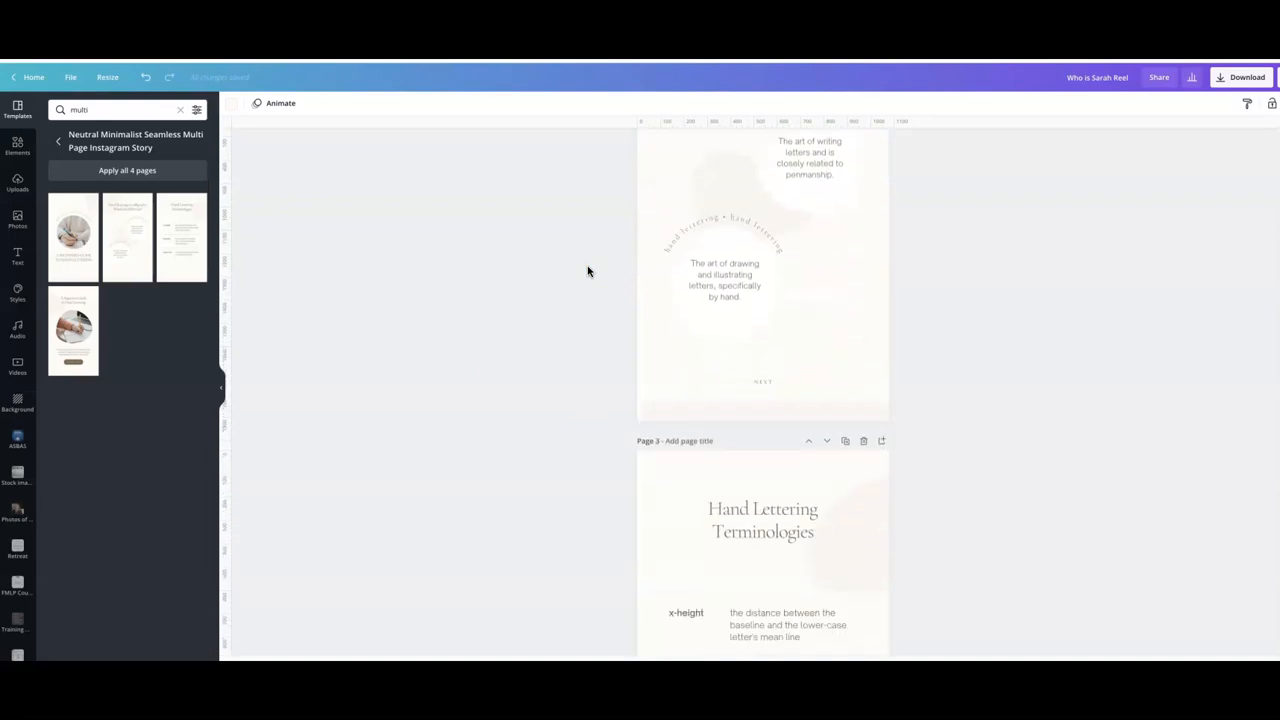
scroll(587, 270, "down", 5)
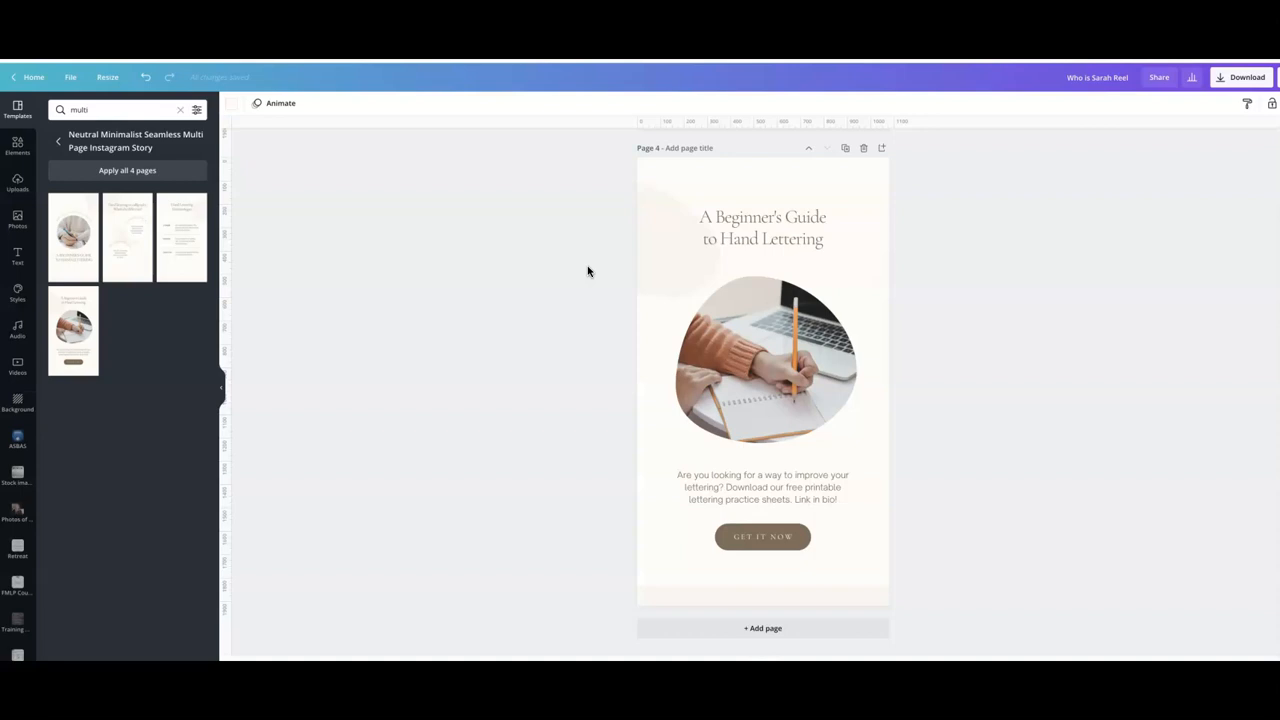
- Set page 1's background colour to the light grey swatch from the brand palette
scroll(587, 270, "up", 20)
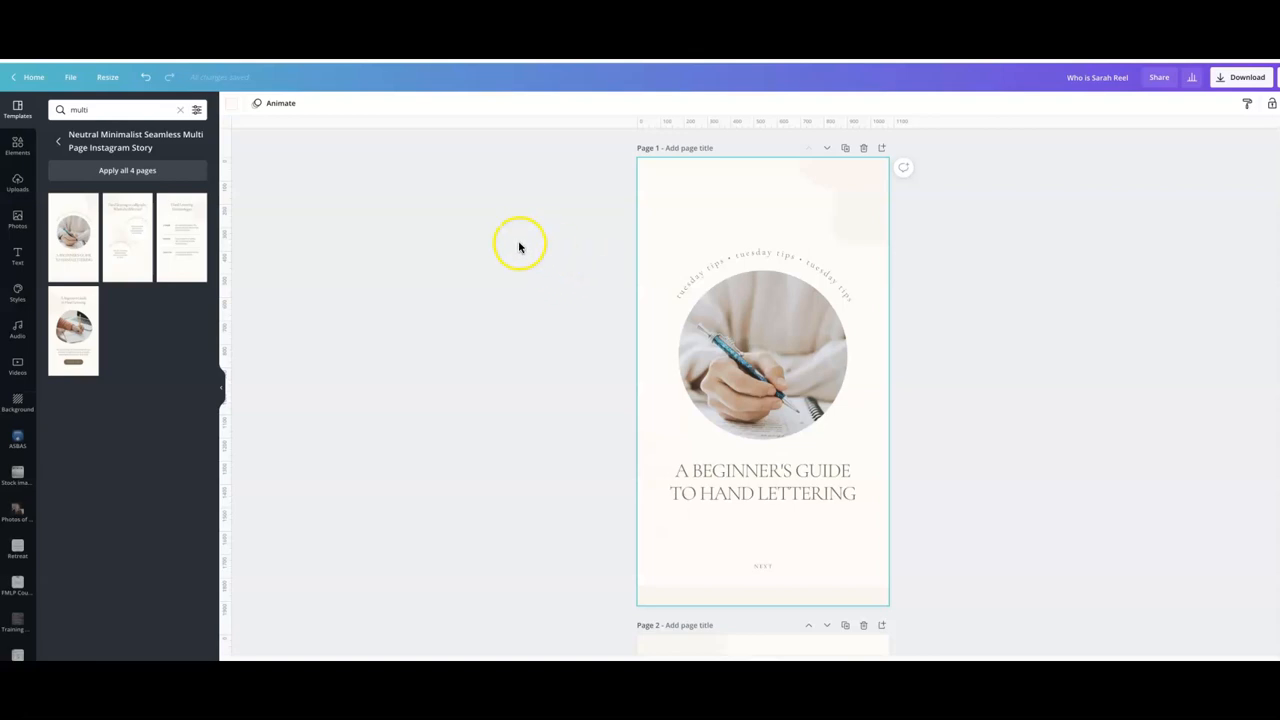
left_click(821, 215)
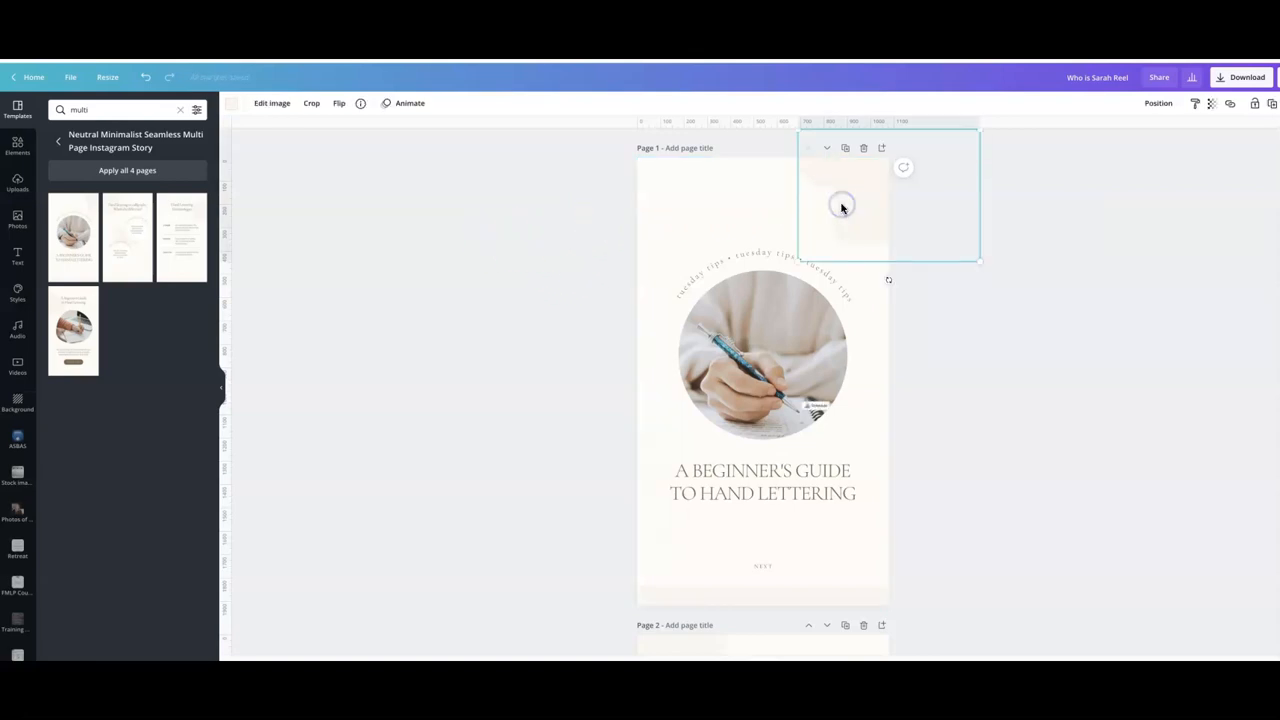
left_click(712, 208)
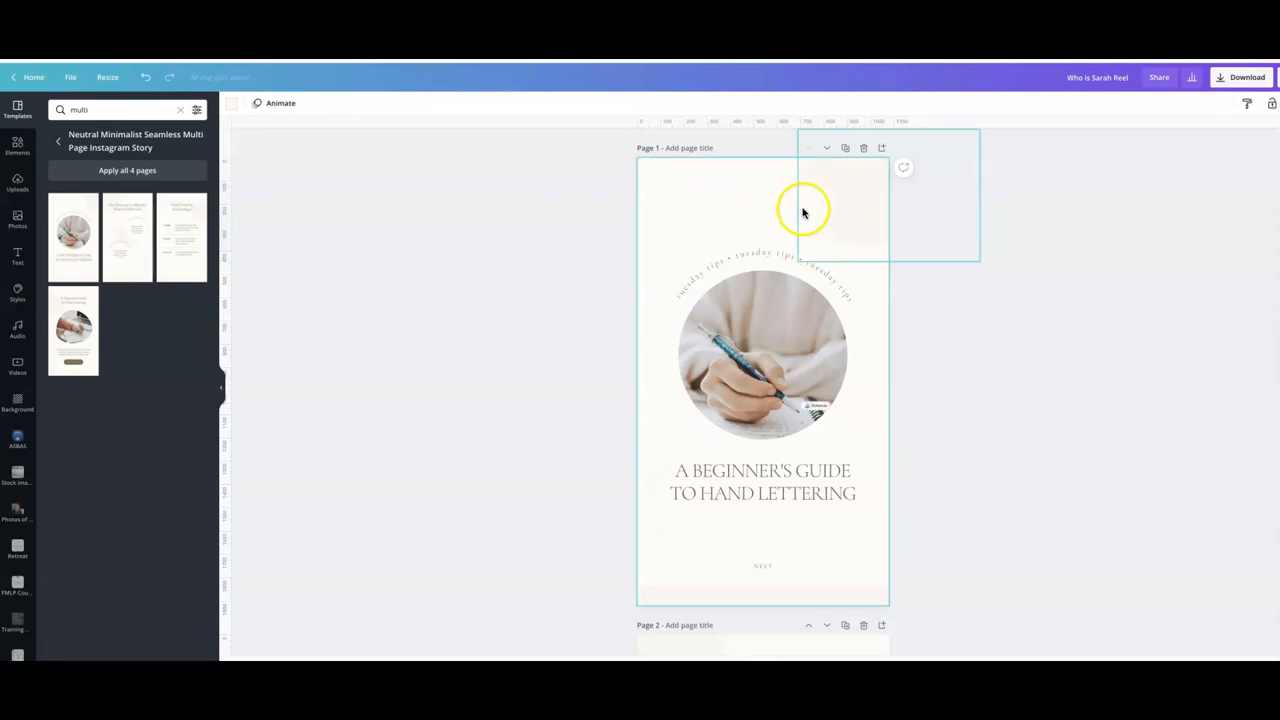
left_click(231, 110)
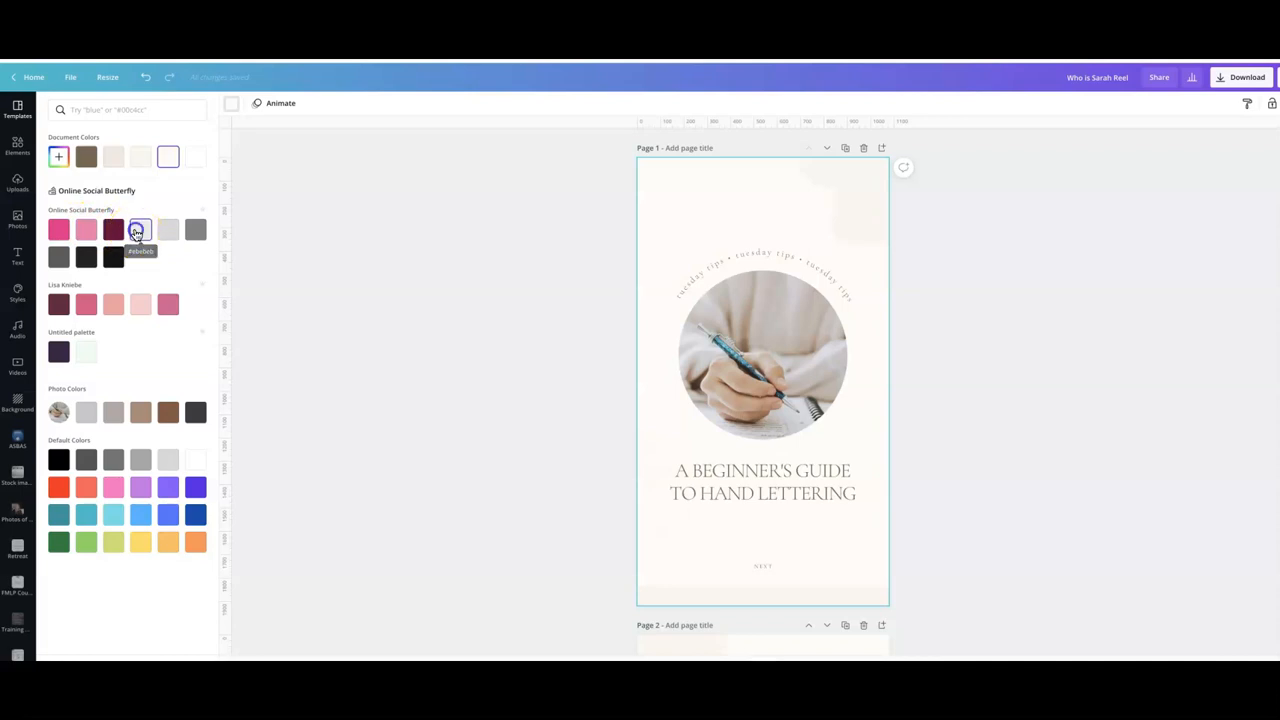
left_click(139, 232)
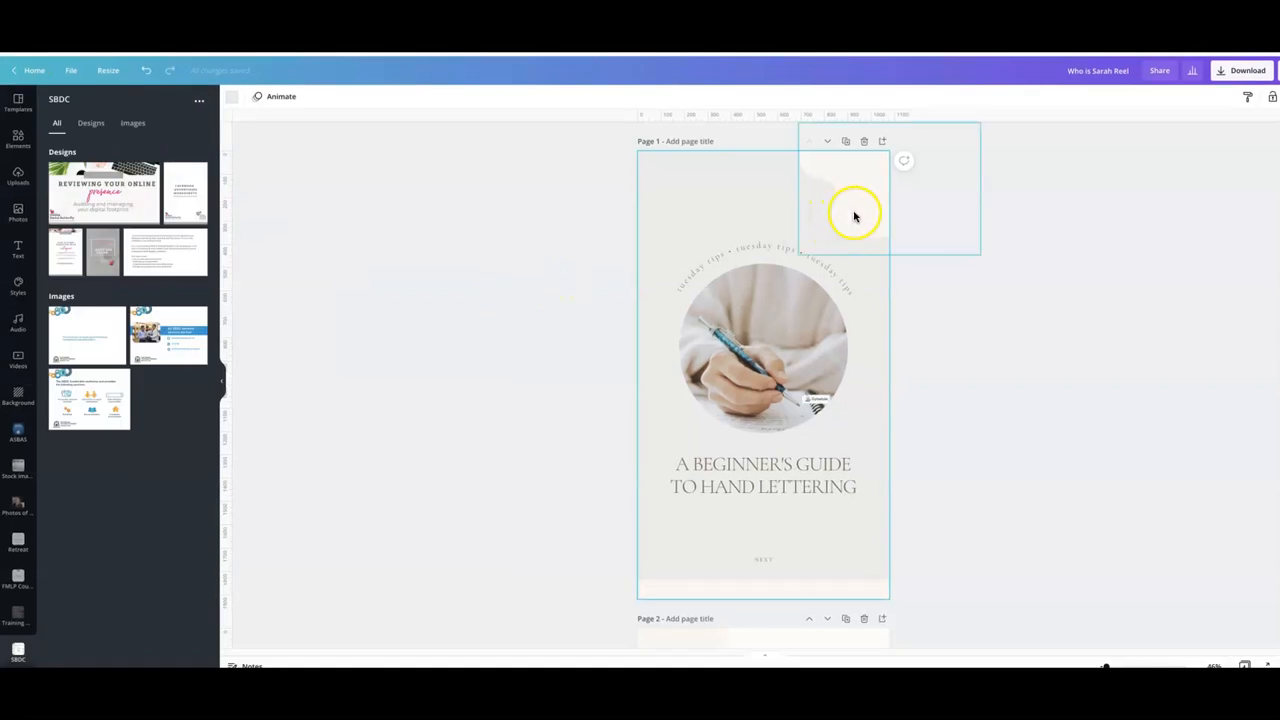
- Recolour the top-right blob shape on page 1 pink, change that colour across all pages, and review the pages
left_click(856, 200)
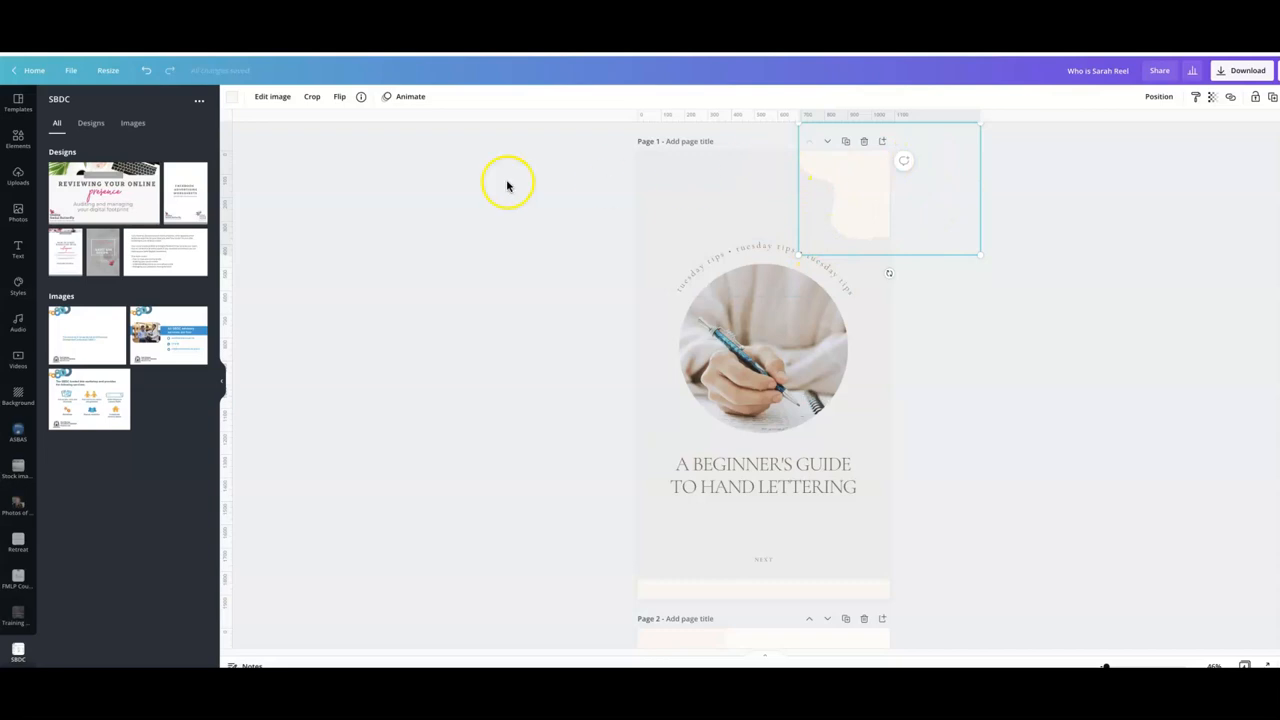
left_click(231, 100)
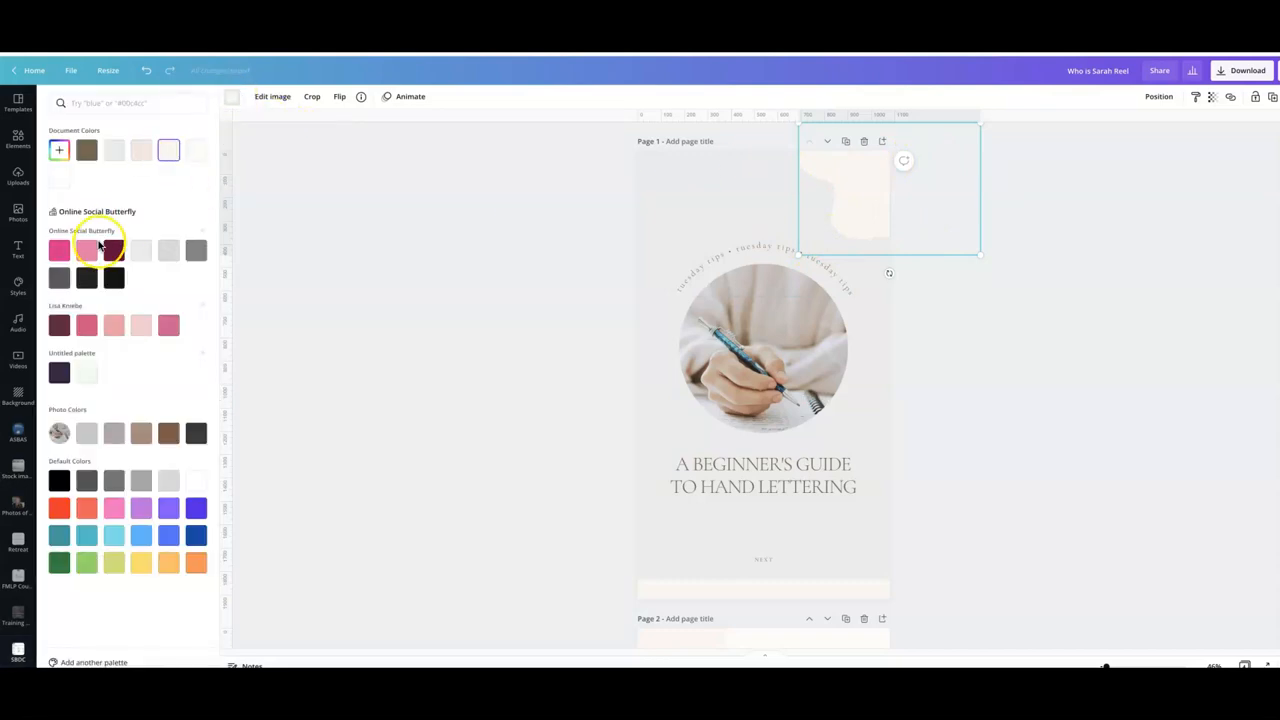
left_click(87, 251)
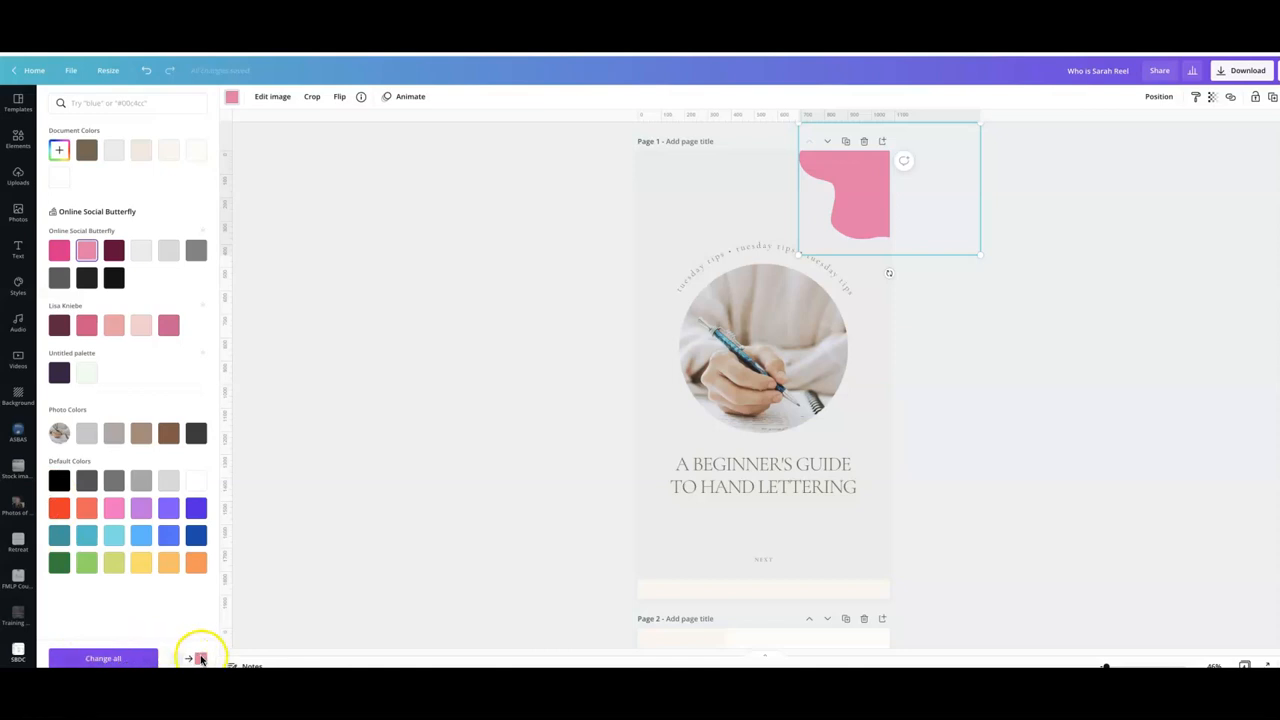
left_click(122, 658)
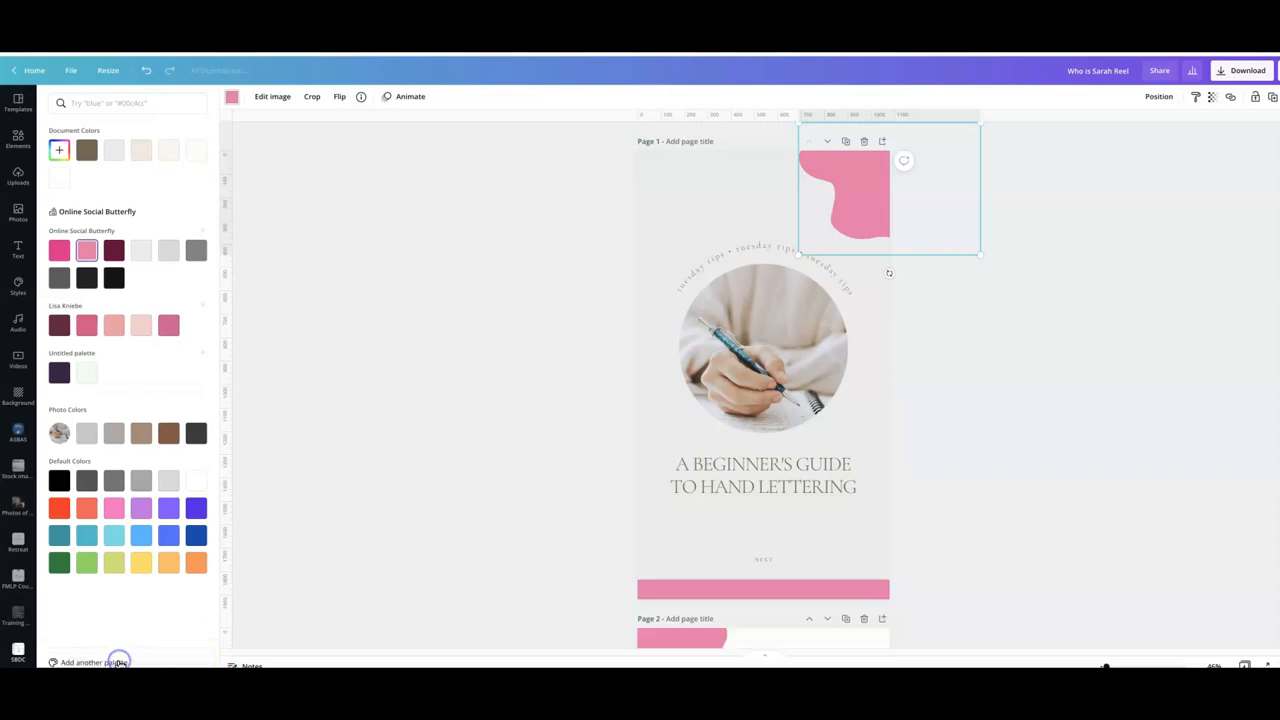
scroll(518, 337, "down", 10)
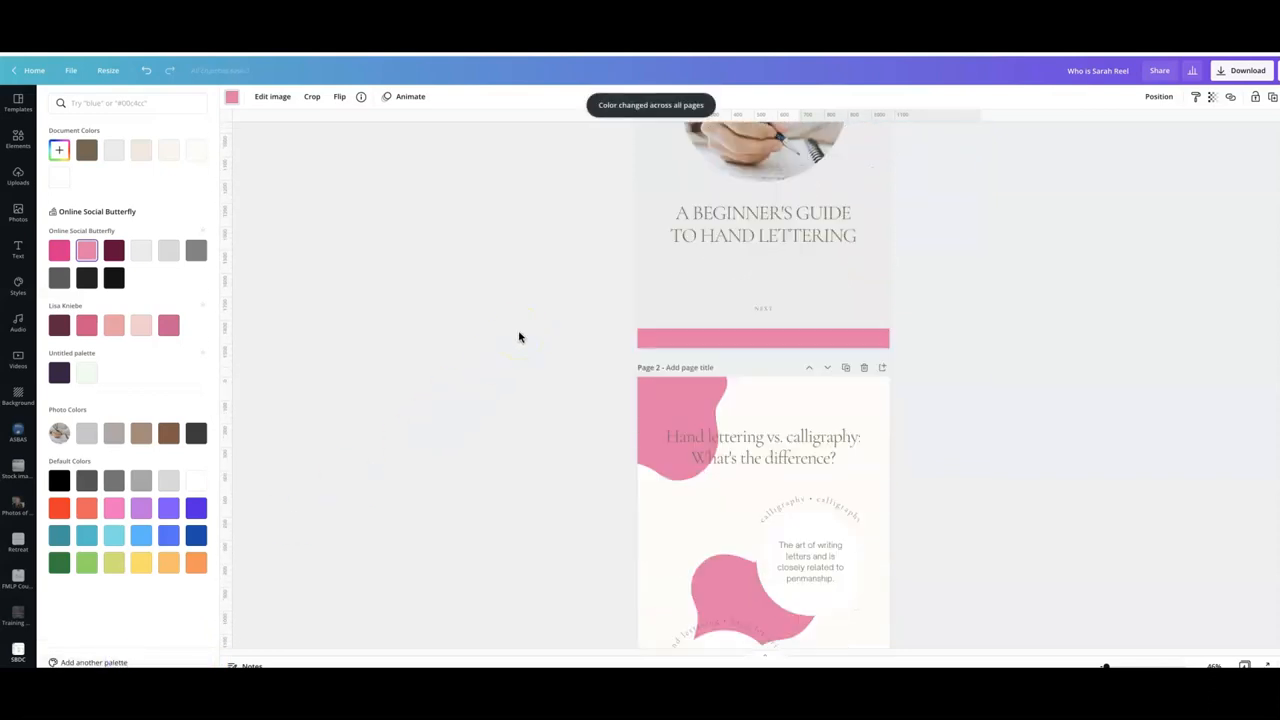
scroll(518, 337, "down", 10)
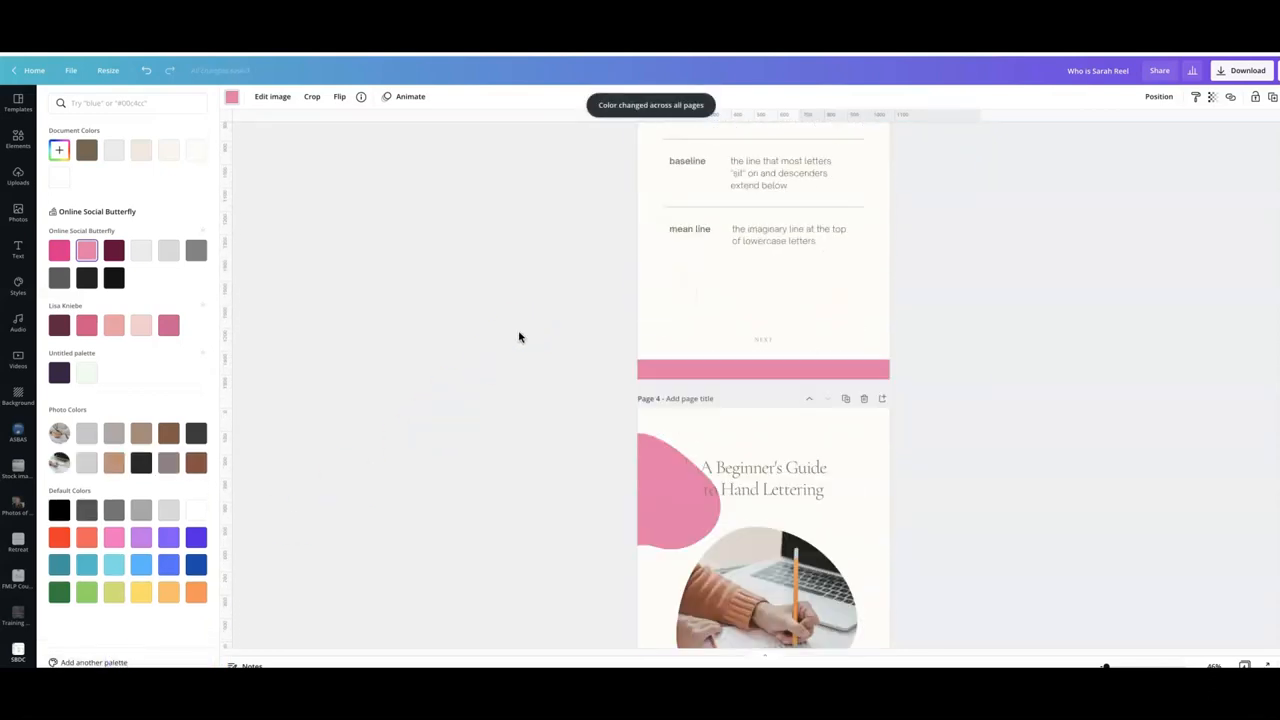
scroll(518, 337, "down", 3)
scroll(518, 337, "up", 10)
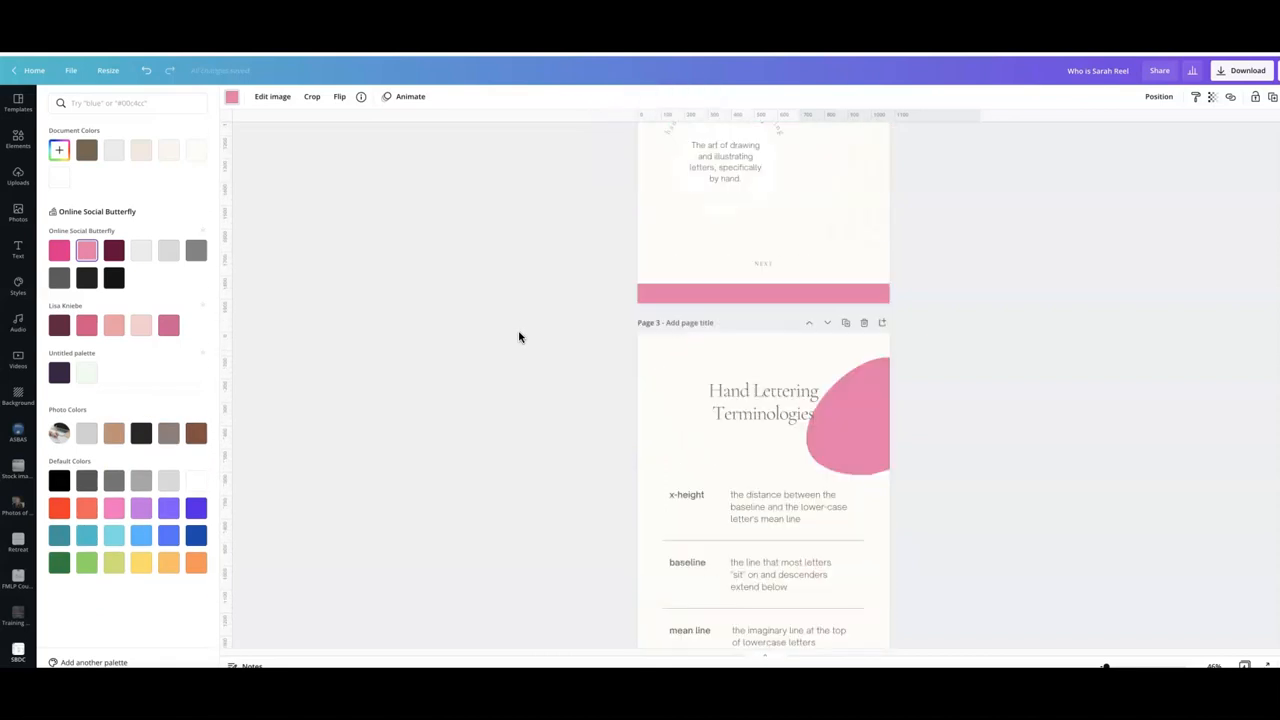
scroll(518, 337, "up", 3)
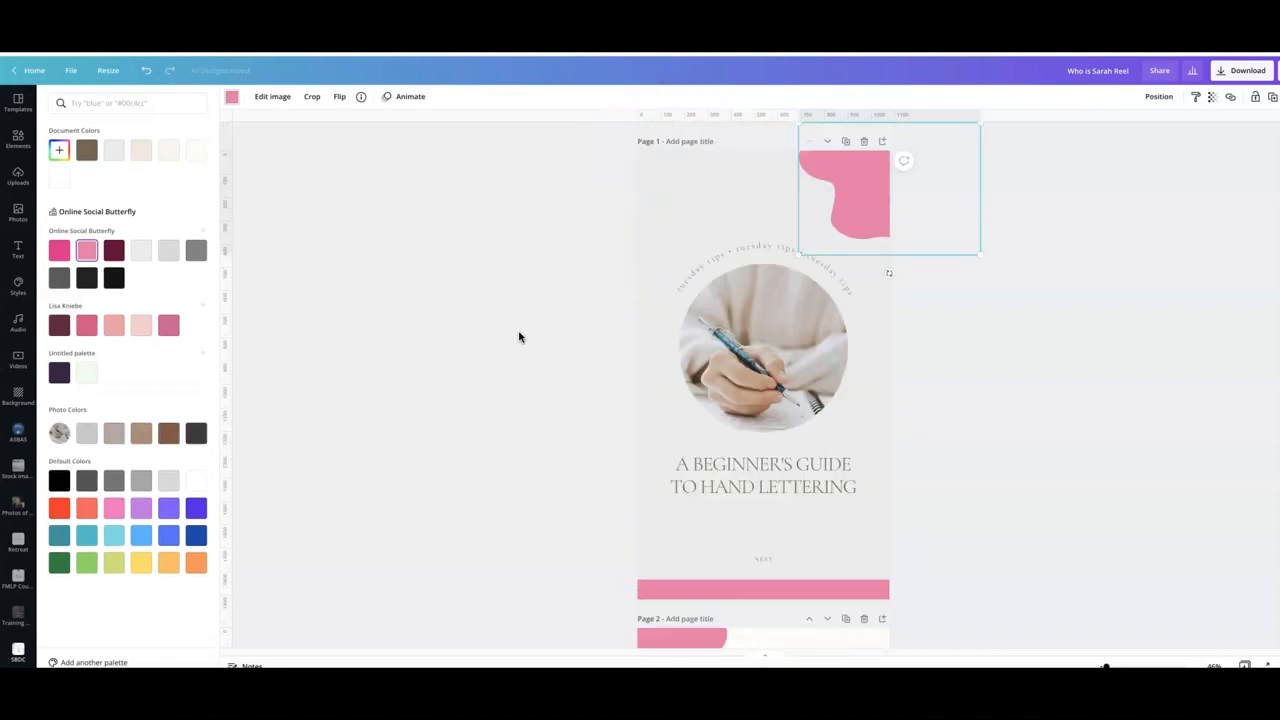
- Apply and shuffle the Online Social Butterfly colour palette from Styles on page 1
left_click(18, 286)
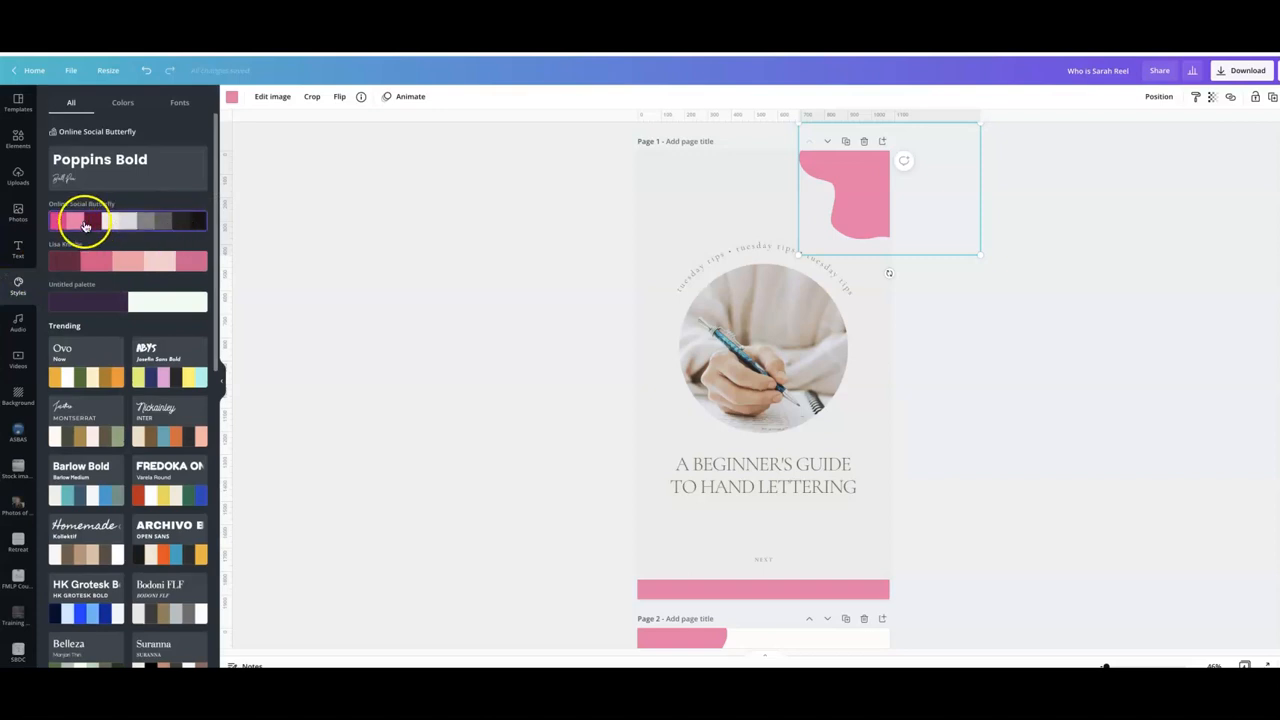
left_click(85, 224)
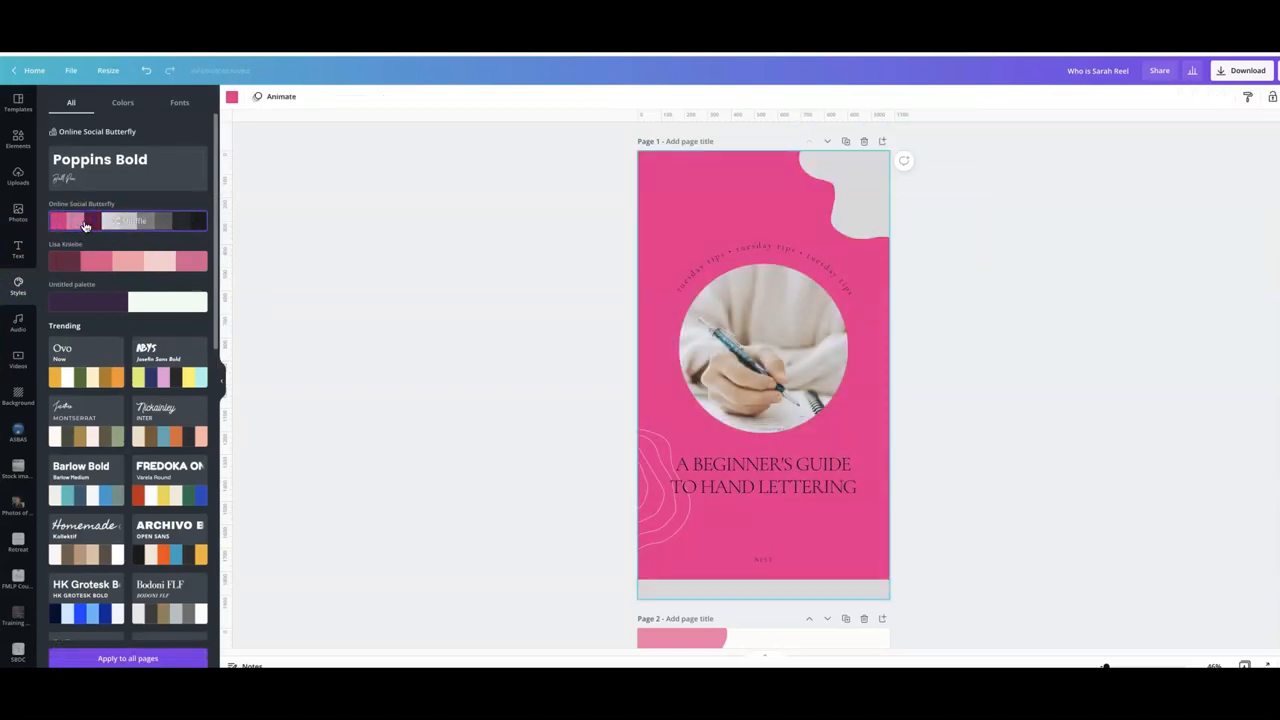
left_click(126, 222)
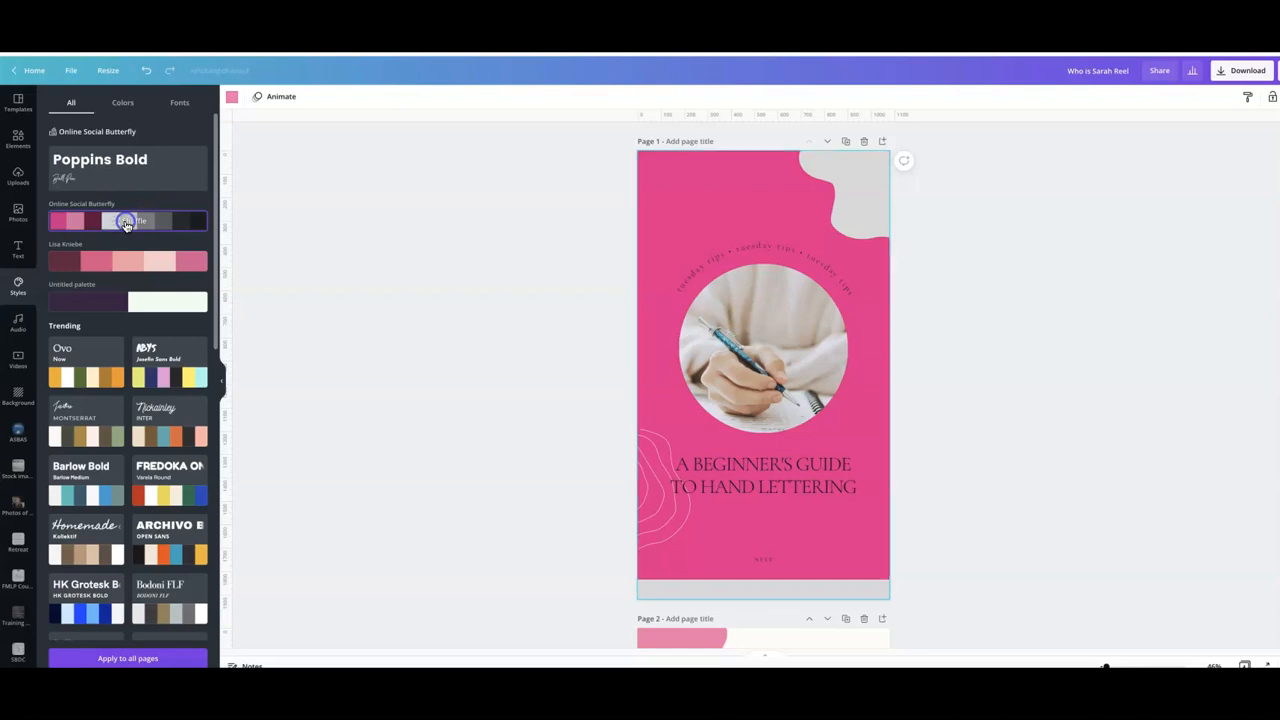
left_click(126, 222)
left_click(126, 222)
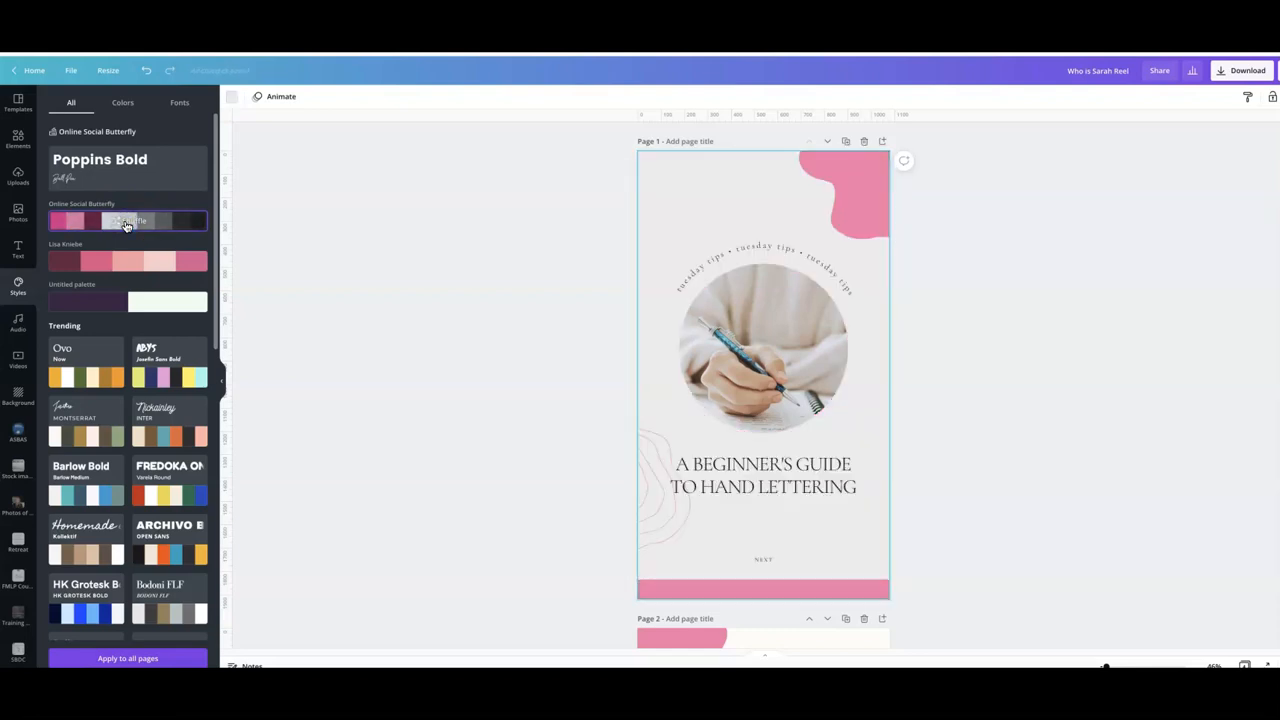
- Apply the Poppins Bold font style to page 1 and the page 2 heading, then apply it to all pages
left_click(97, 179)
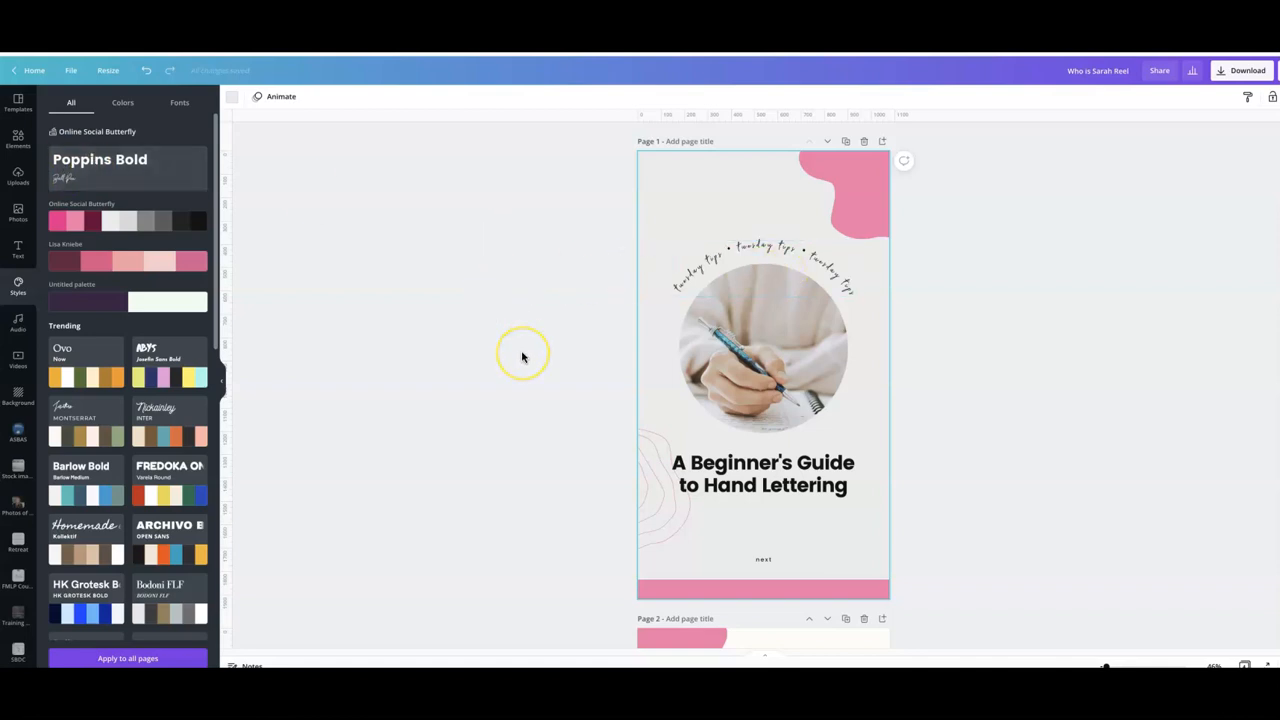
scroll(521, 354, "down", 3)
scroll(521, 357, "down", 3)
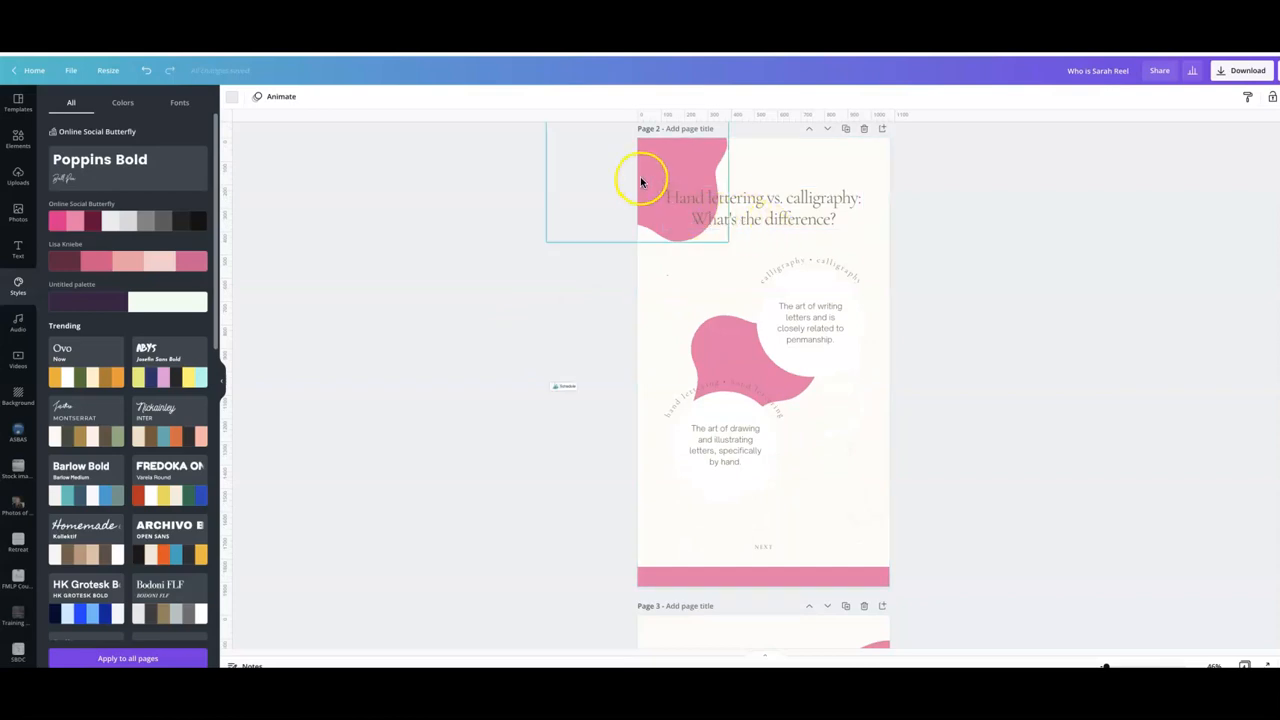
left_click(786, 218)
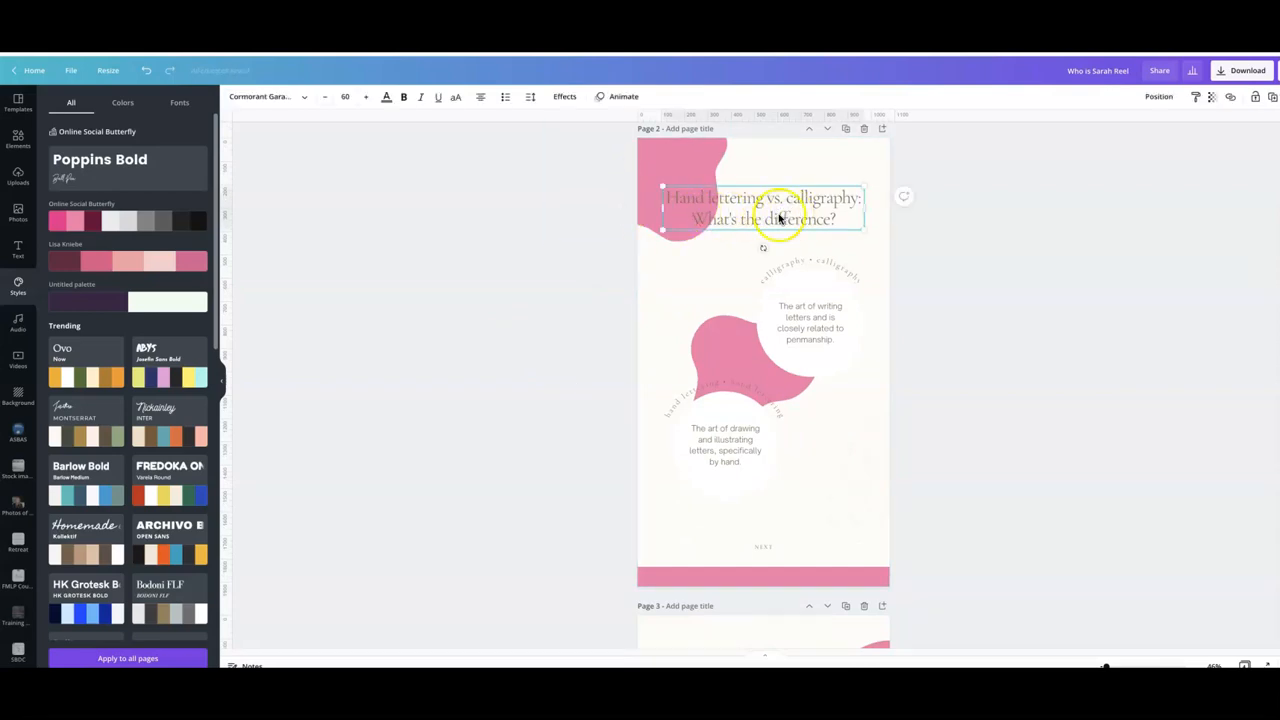
left_click(143, 178)
left_click(128, 658)
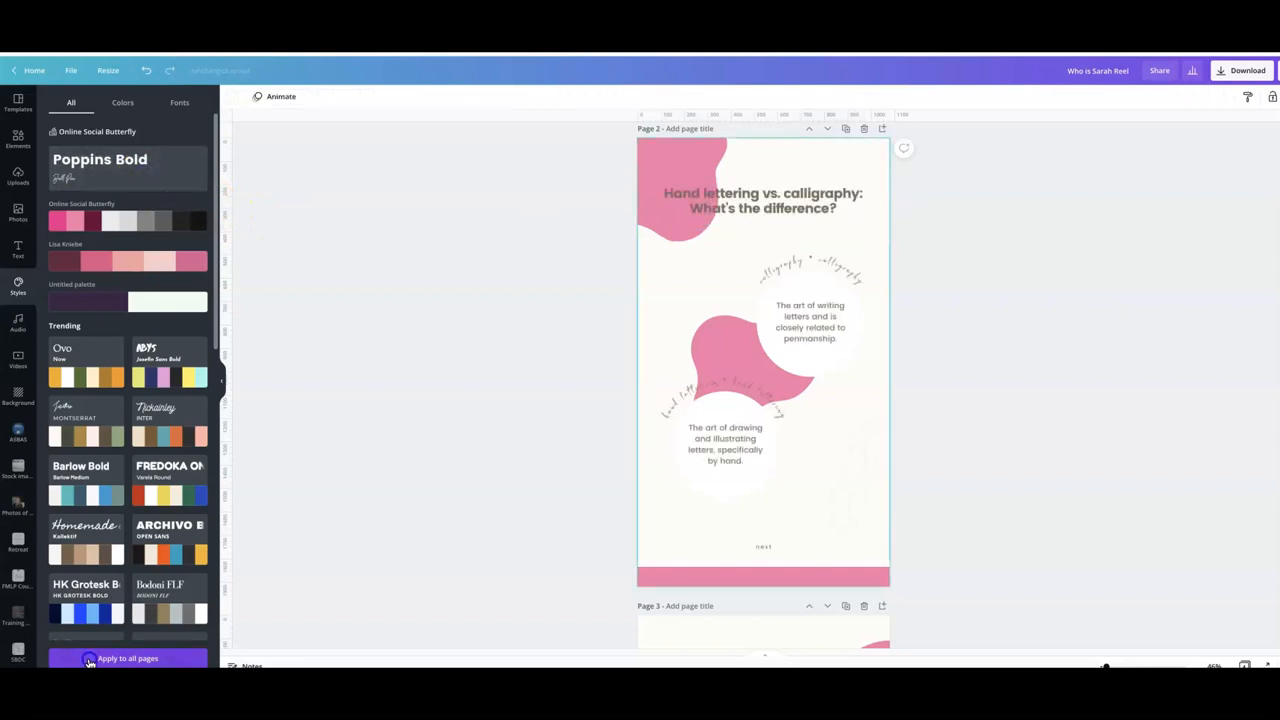
scroll(527, 481, "up", 5)
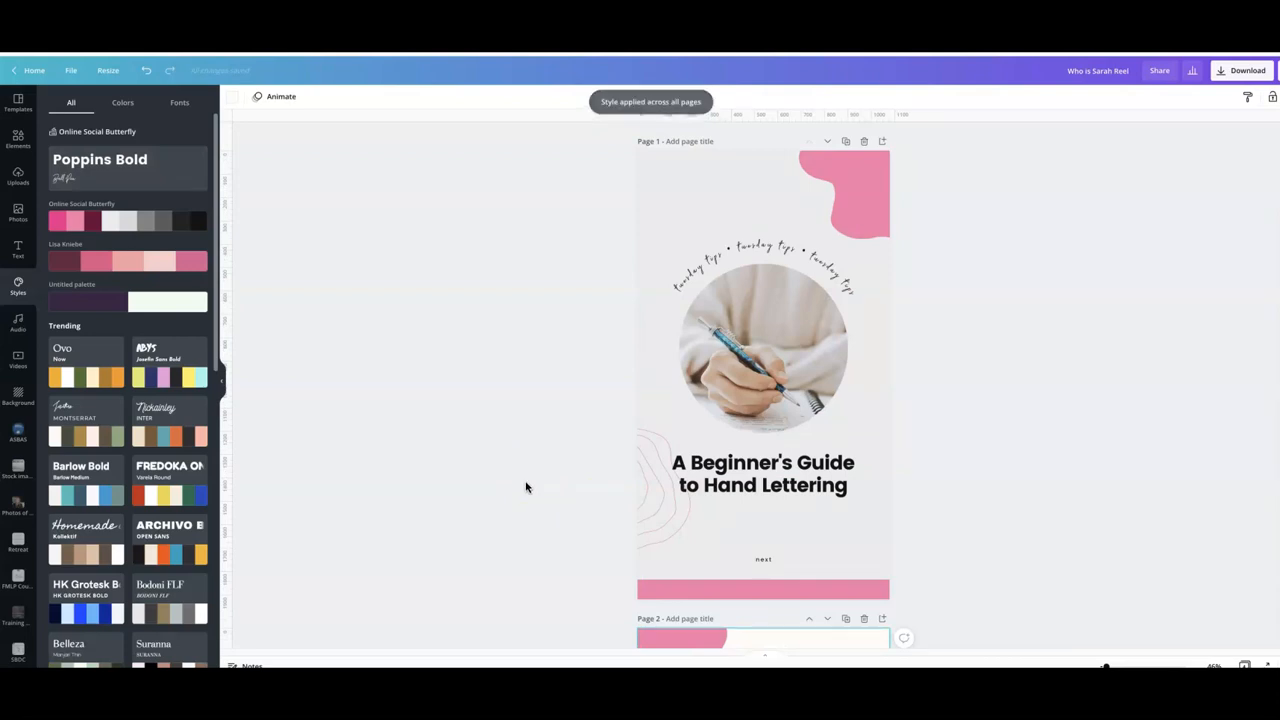
- Preview the Block, Pan and Rise page animations, then apply the Tumble animation to all pages
left_click(18, 101)
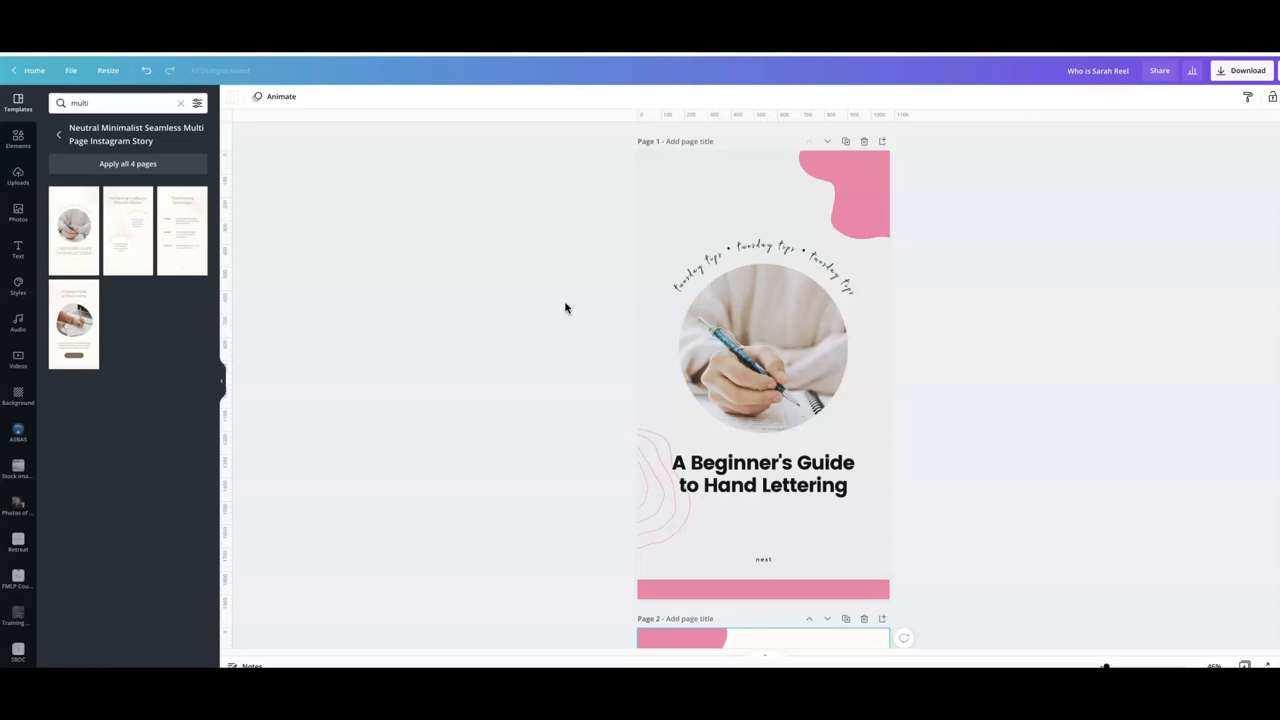
left_click(661, 219)
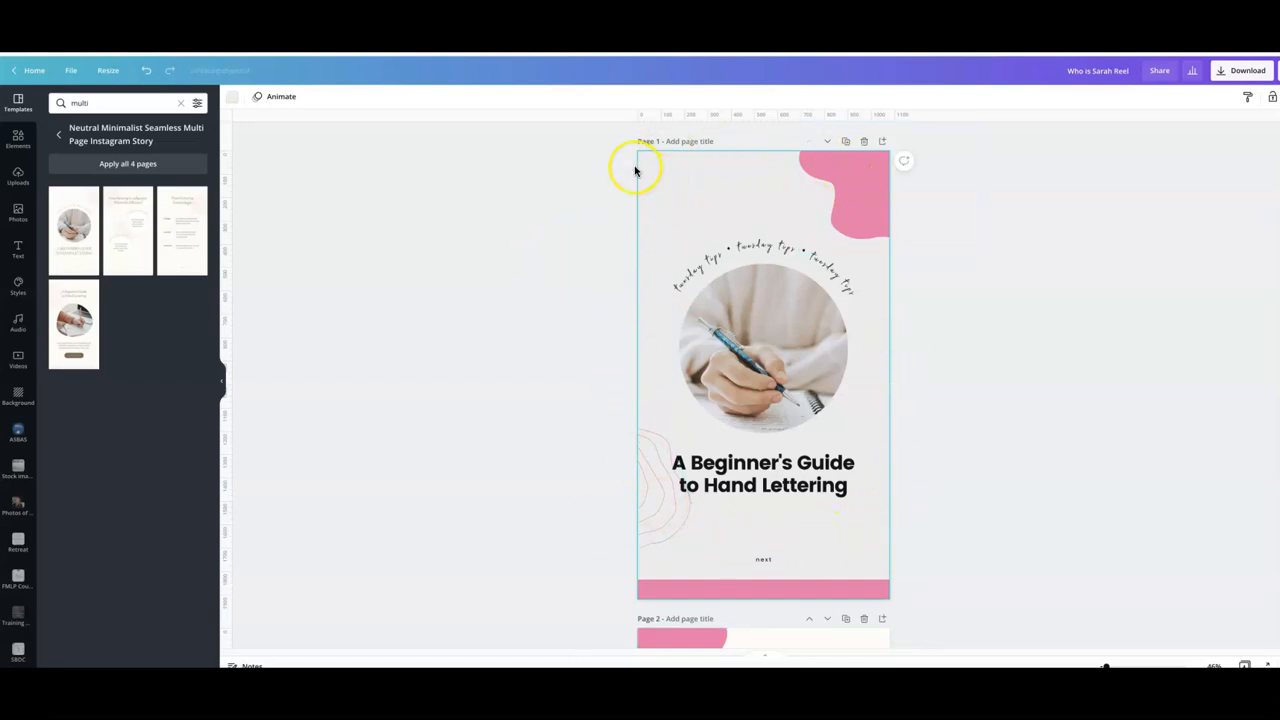
left_click(281, 100)
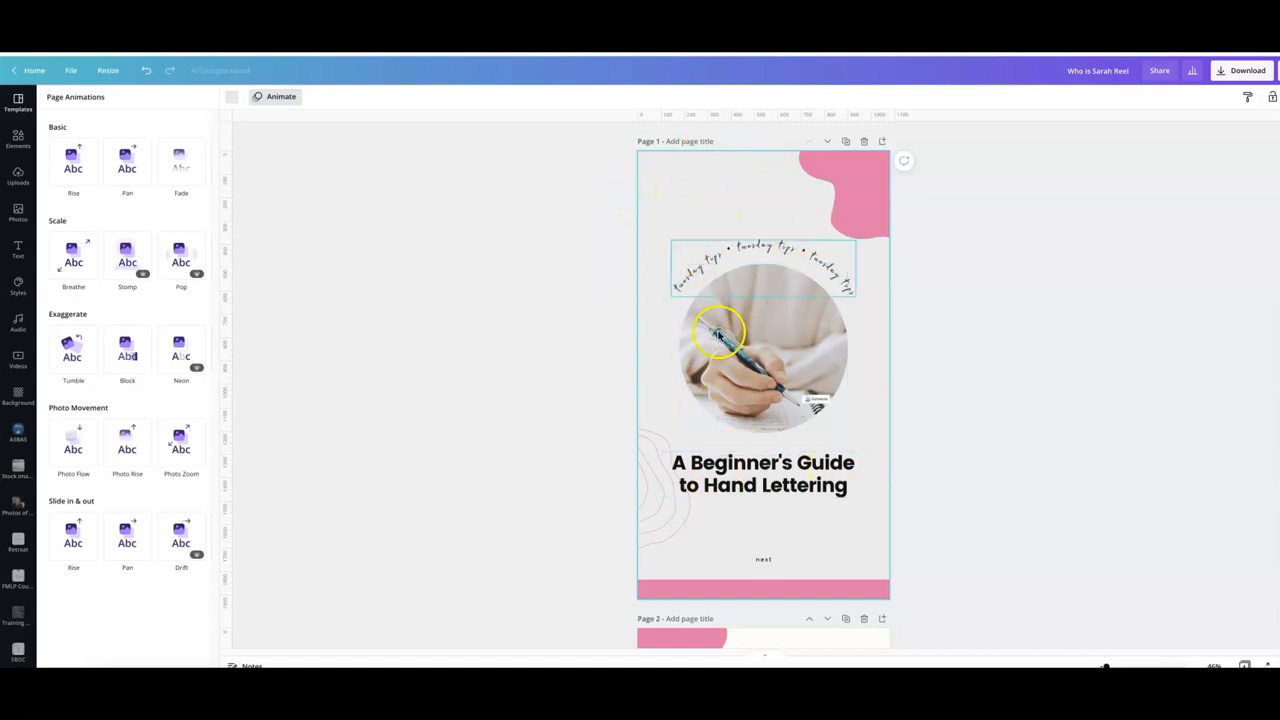
scroll(642, 278, "down", 5)
left_click(762, 345)
left_click(126, 351)
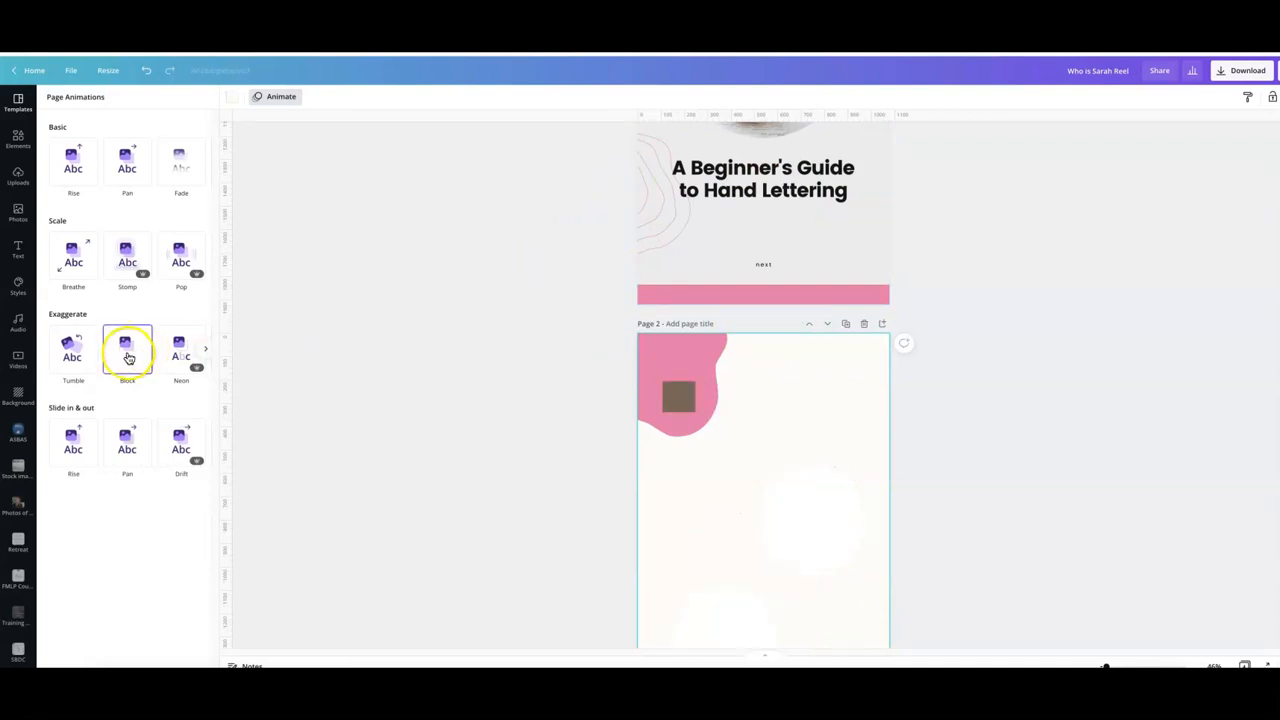
left_click(125, 455)
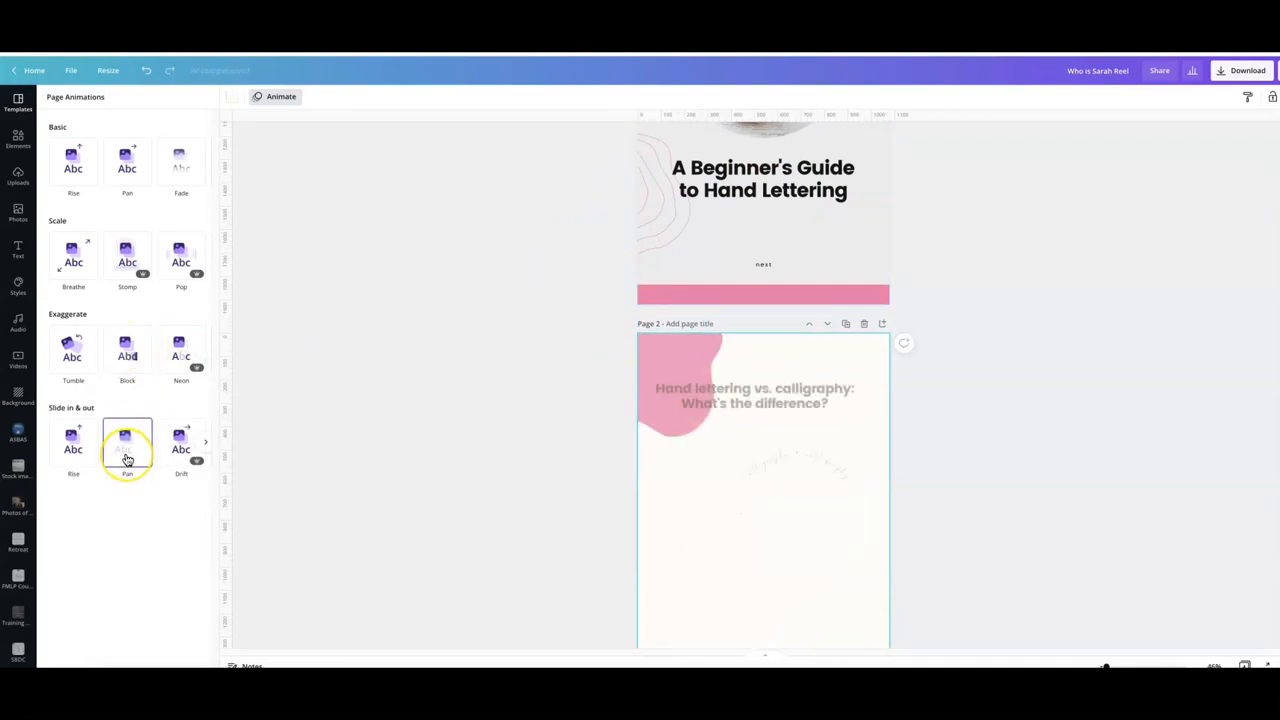
left_click(68, 463)
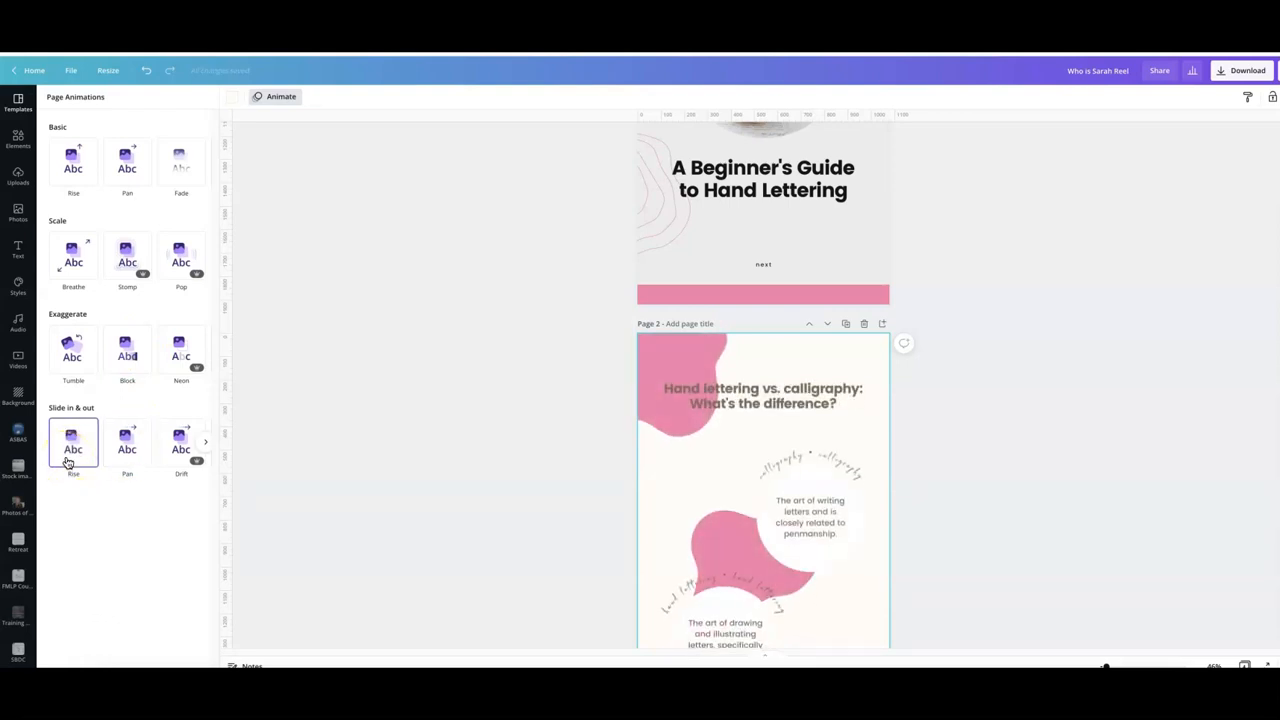
left_click(80, 354)
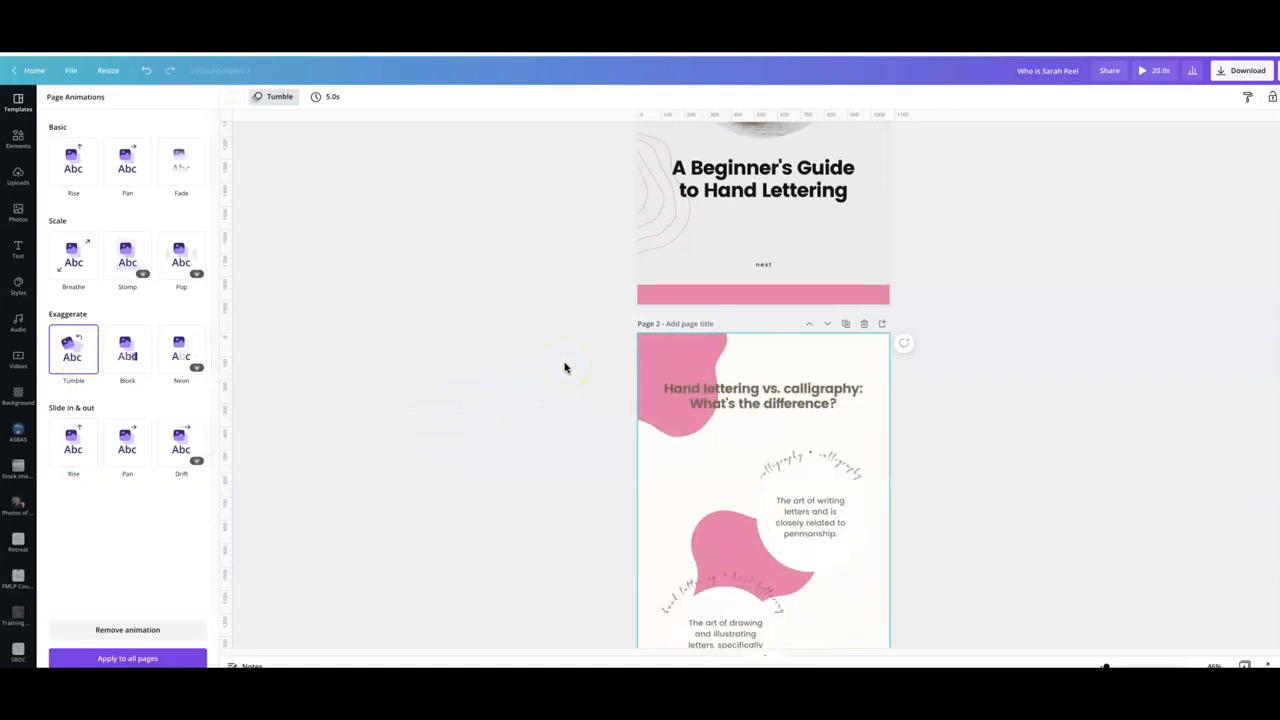
left_click(128, 660)
- Remove the page animation from page 1
scroll(614, 329, "up", 1)
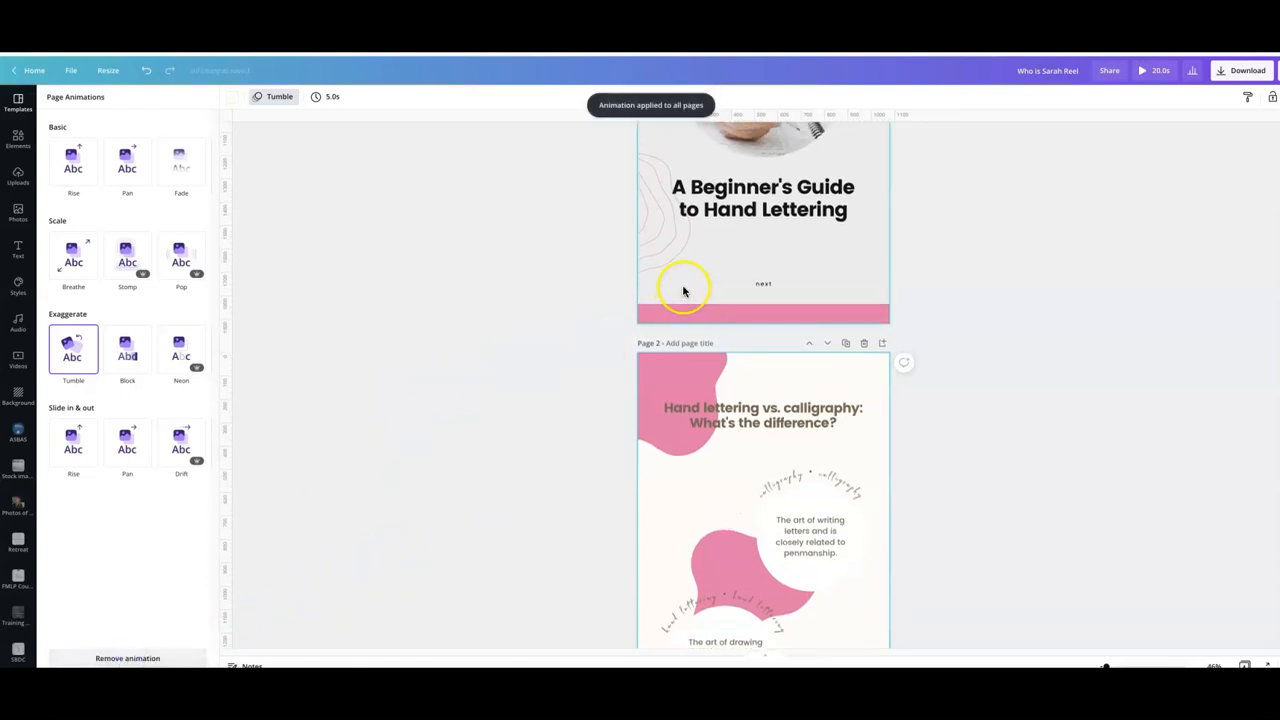
left_click(684, 291)
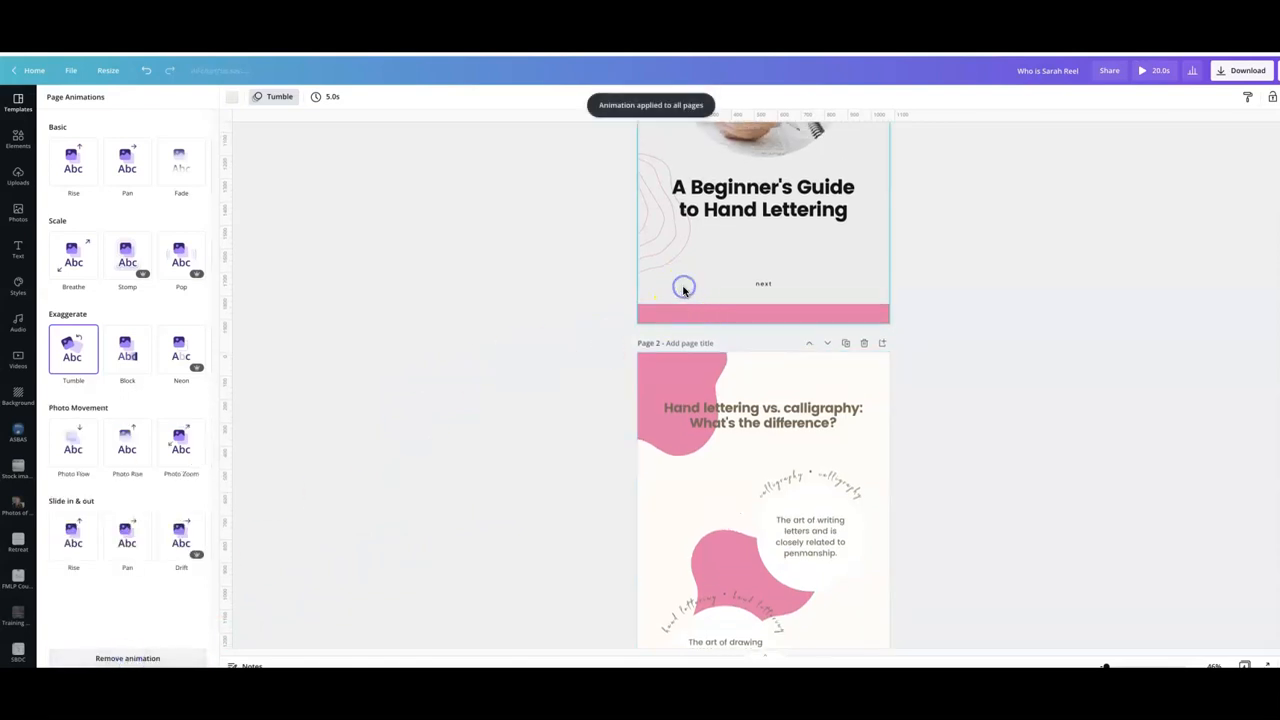
left_click(113, 660)
left_click(451, 391)
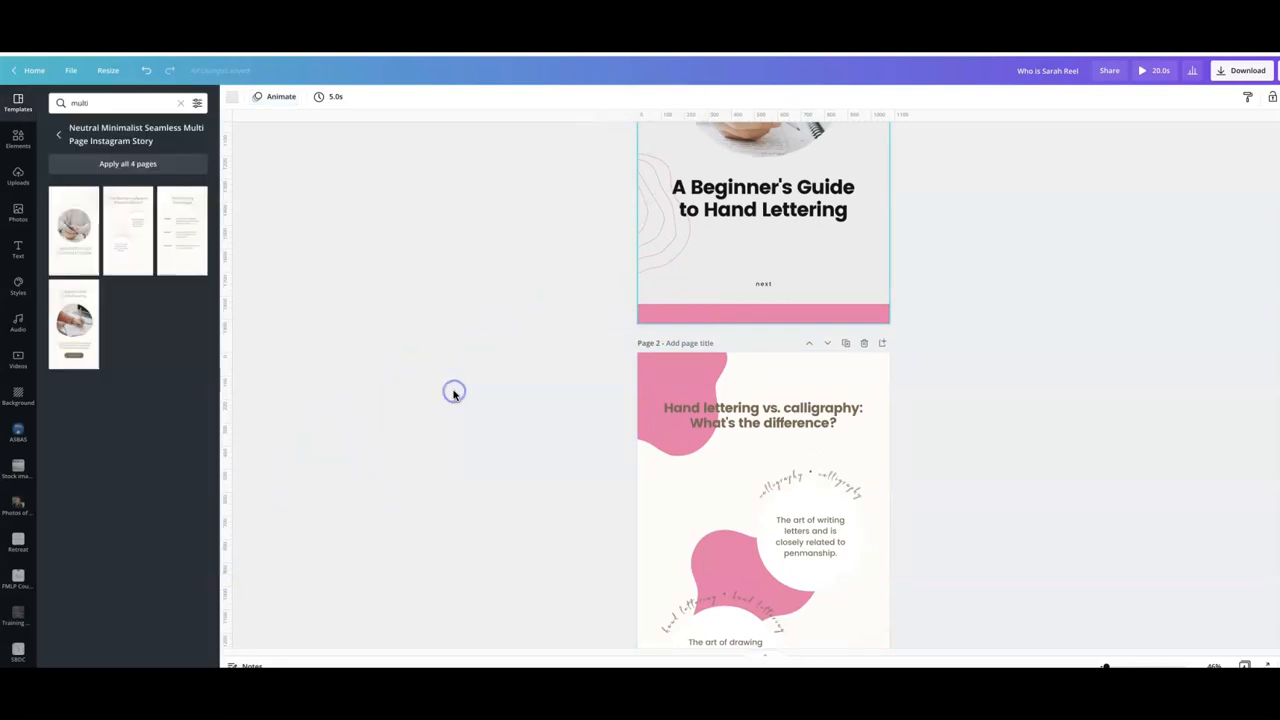
- Set page 2's display timing to 3.0 seconds
left_click(764, 372)
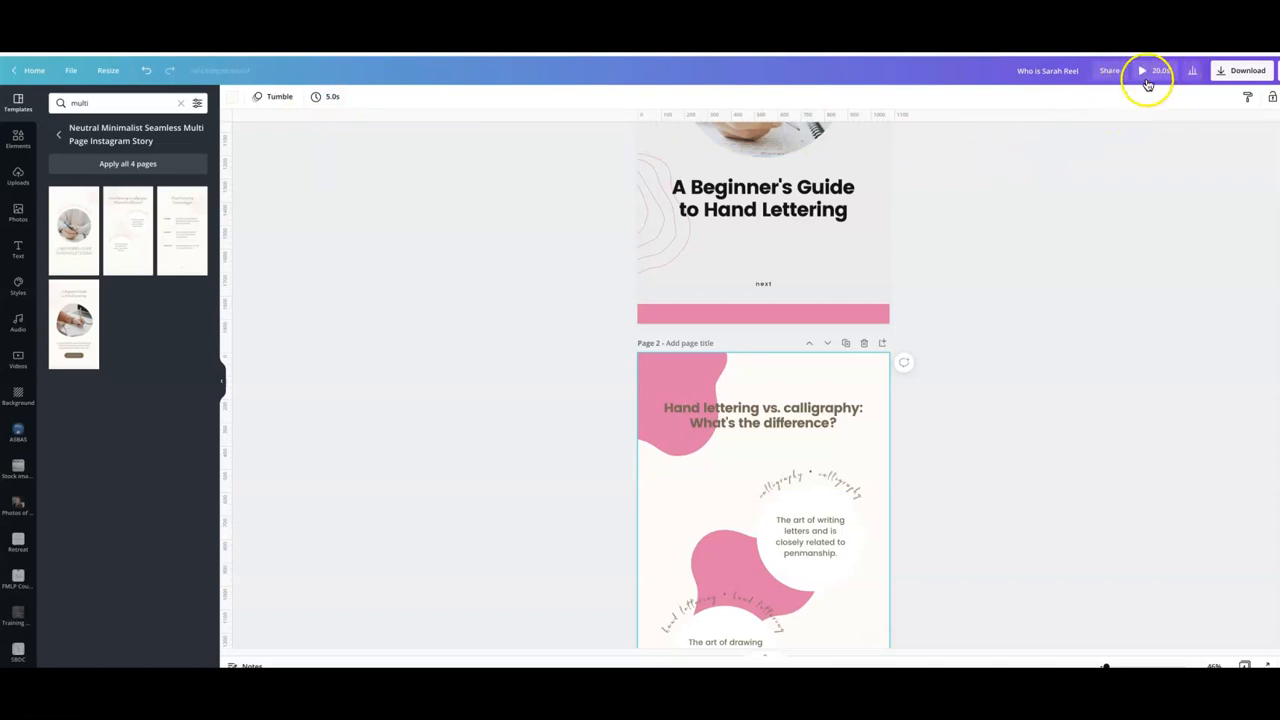
left_click(328, 104)
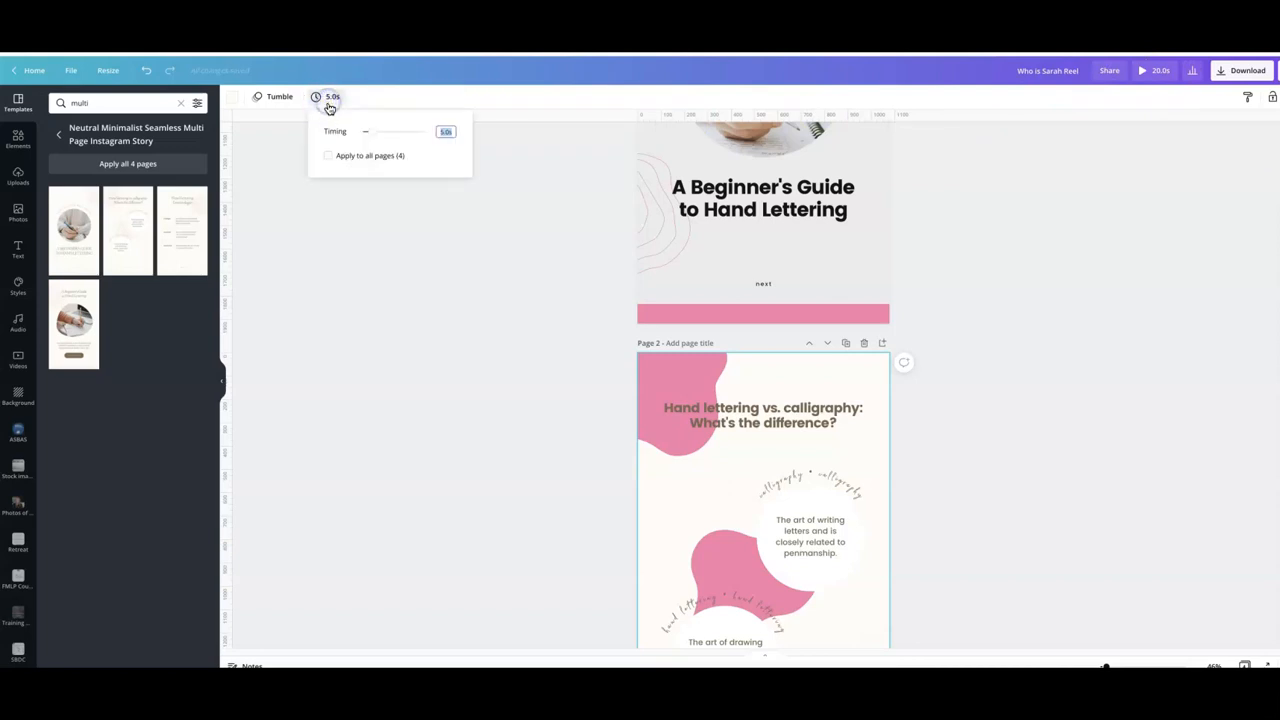
left_click(370, 134)
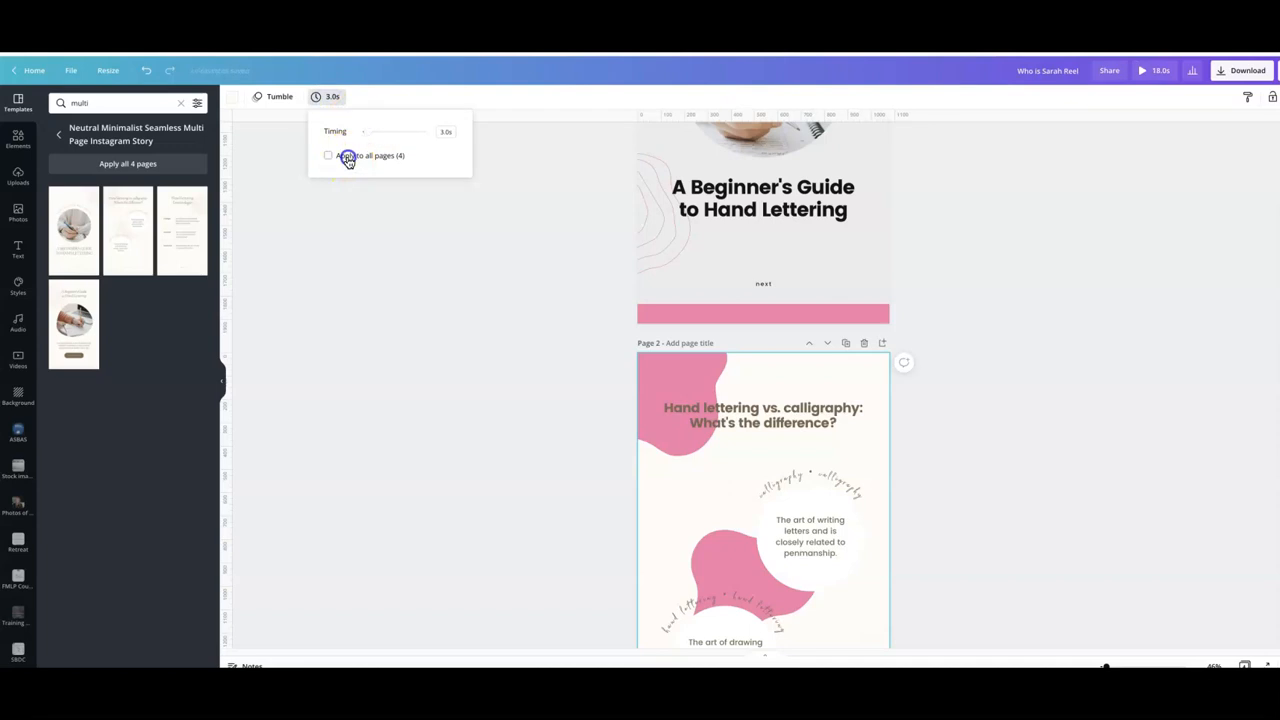
- Apply the 3.0-second page timing to all pages and preview the design
left_click(445, 235)
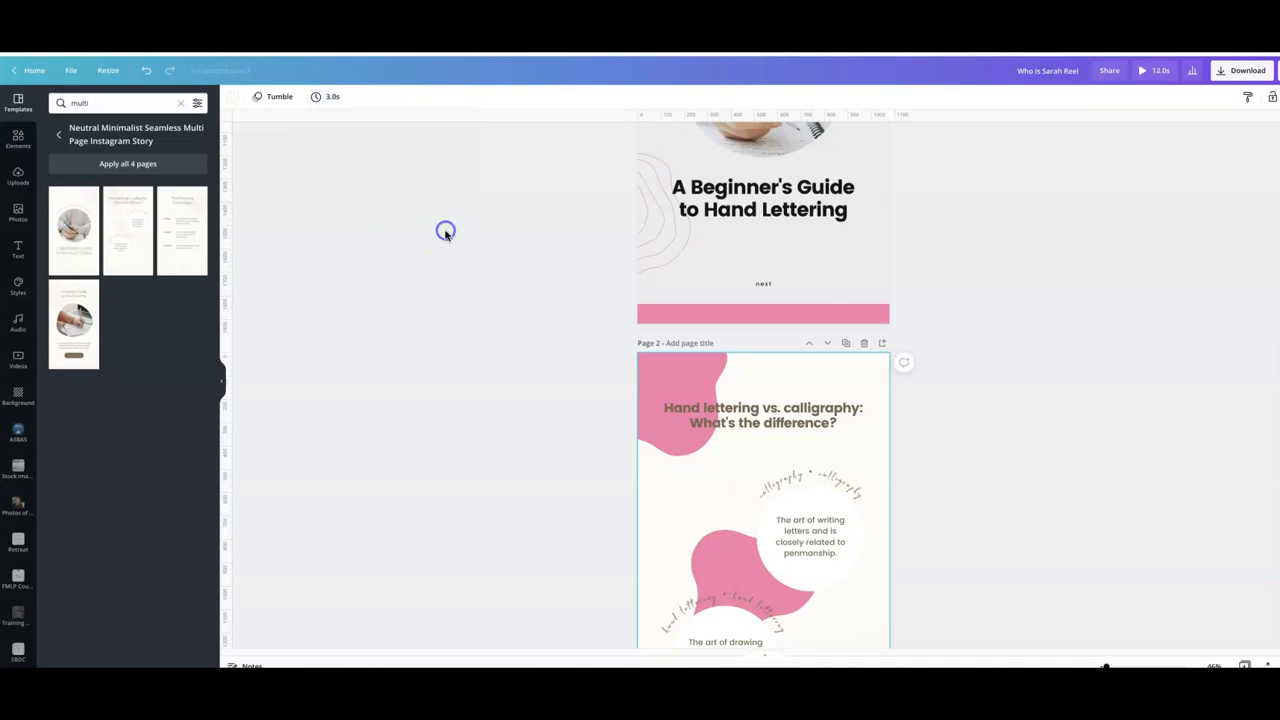
left_click(1149, 72)
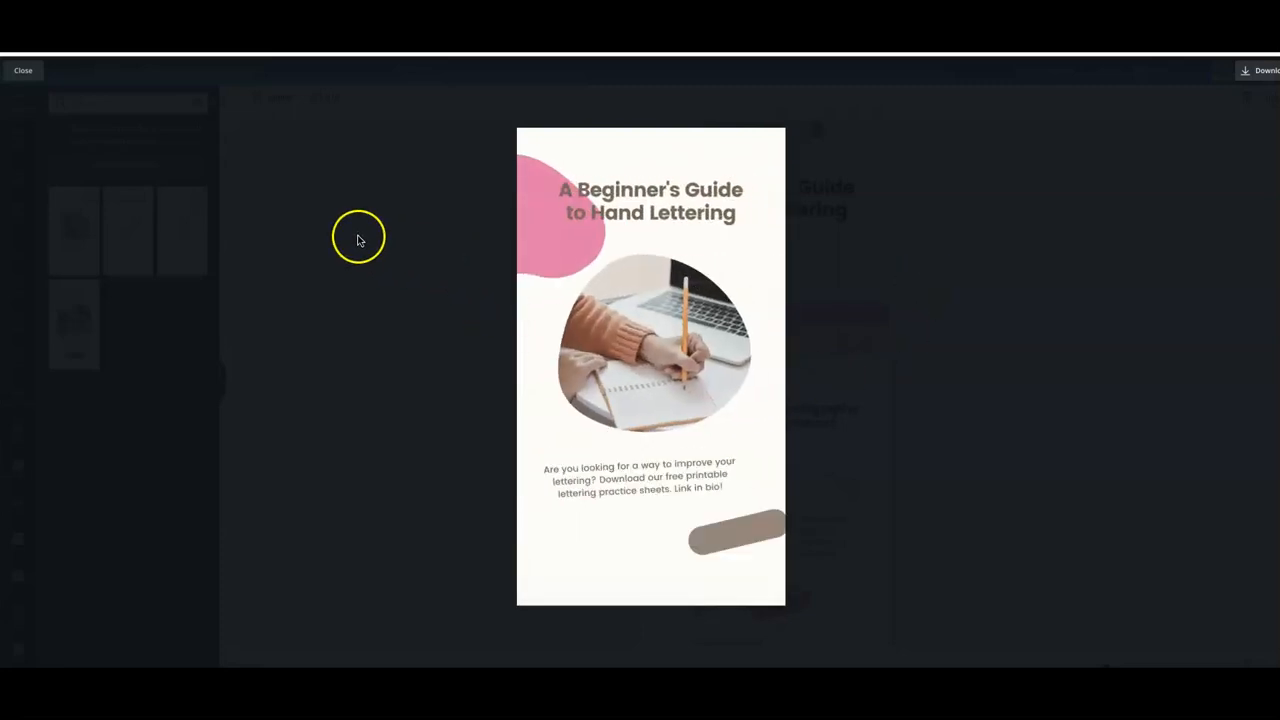
left_click(27, 74)
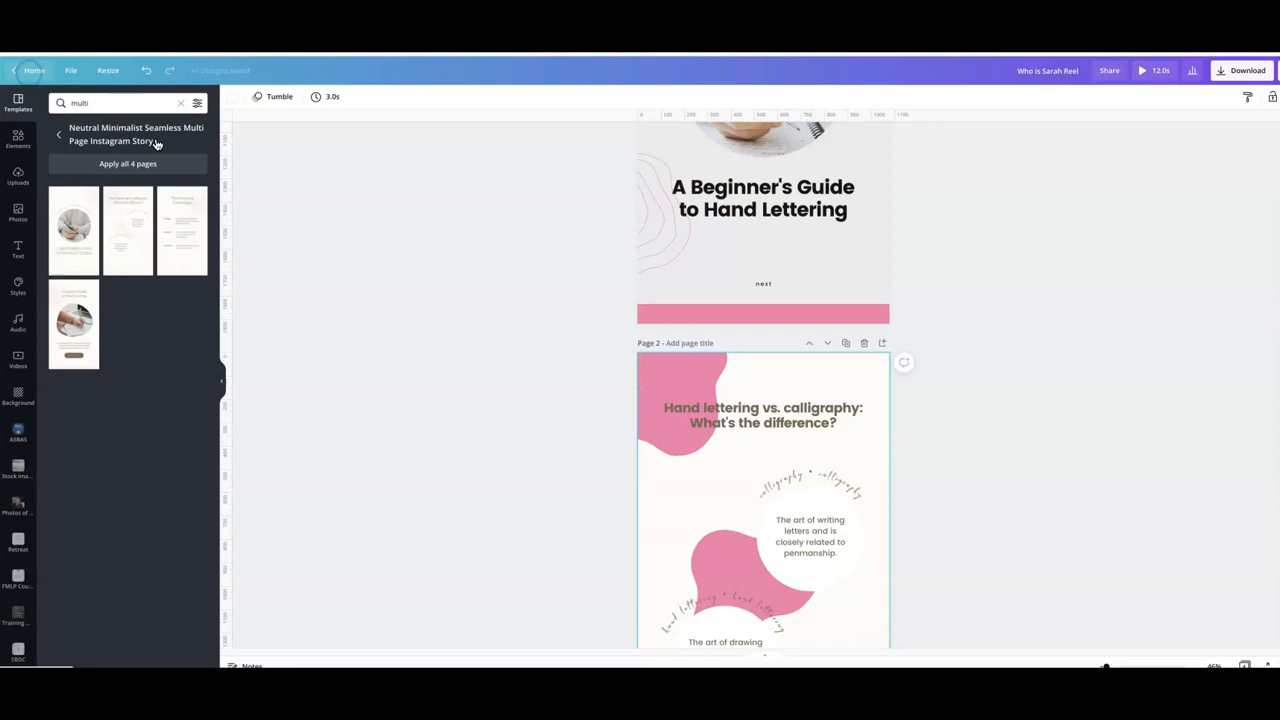
- Apply the Typewriter text animation to page 2's heading and preview the result
scroll(614, 314, "up", 3)
scroll(614, 316, "down", 5)
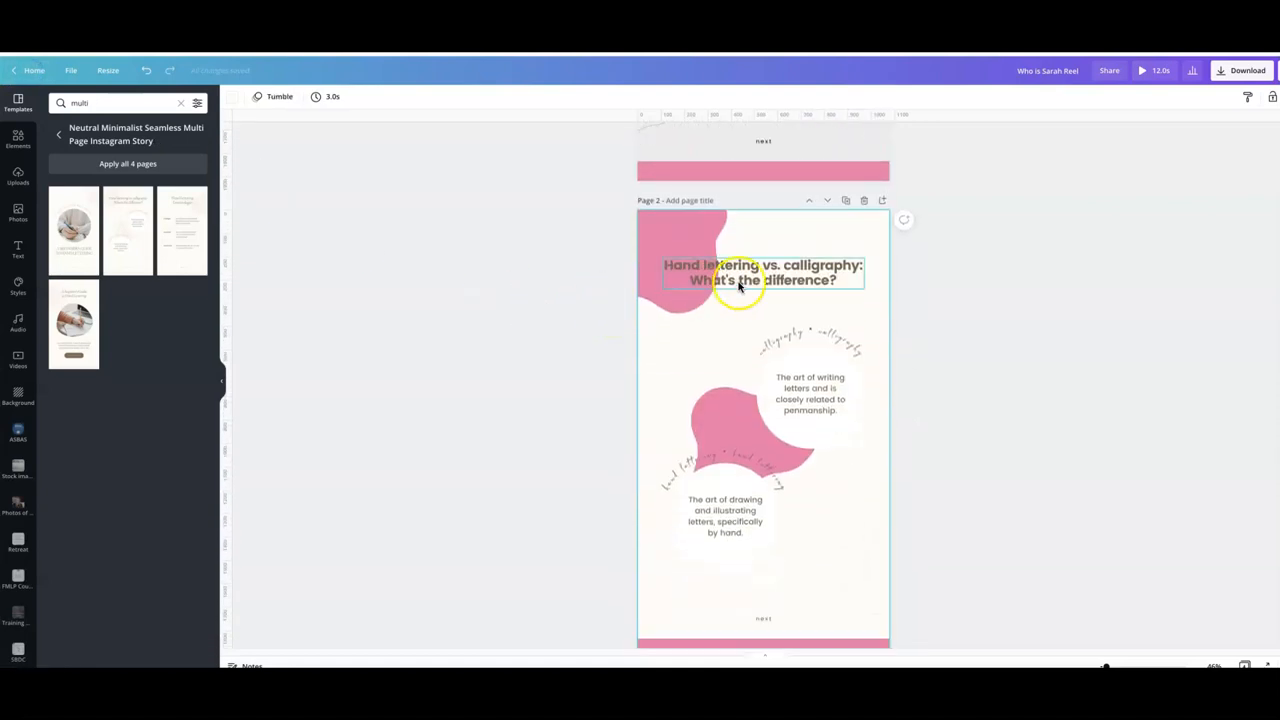
left_click(573, 339)
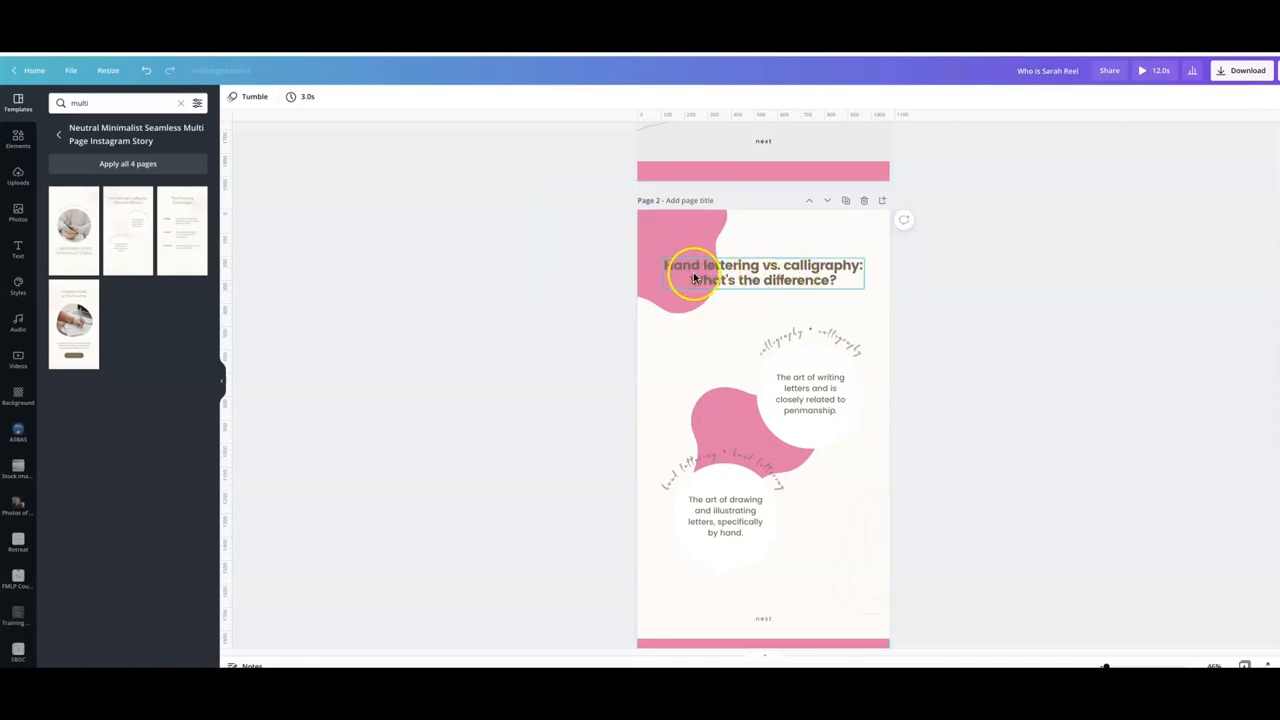
left_click(767, 281)
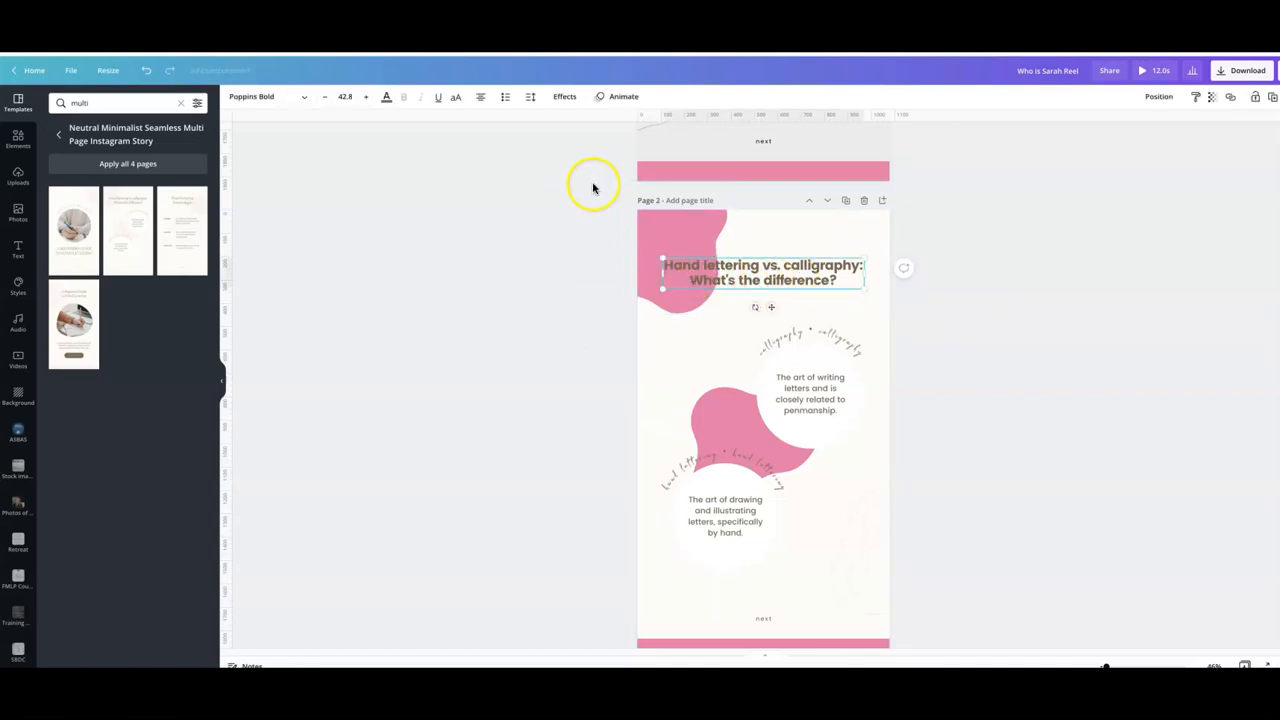
left_click(603, 102)
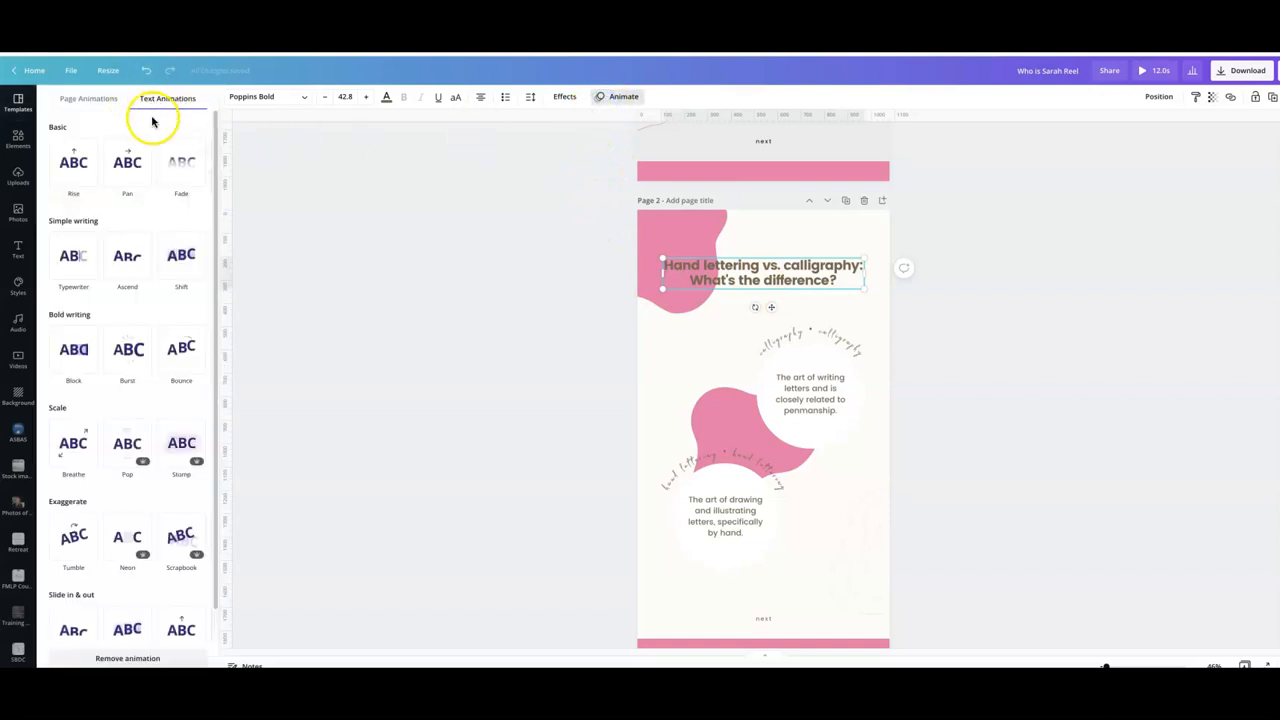
left_click(82, 267)
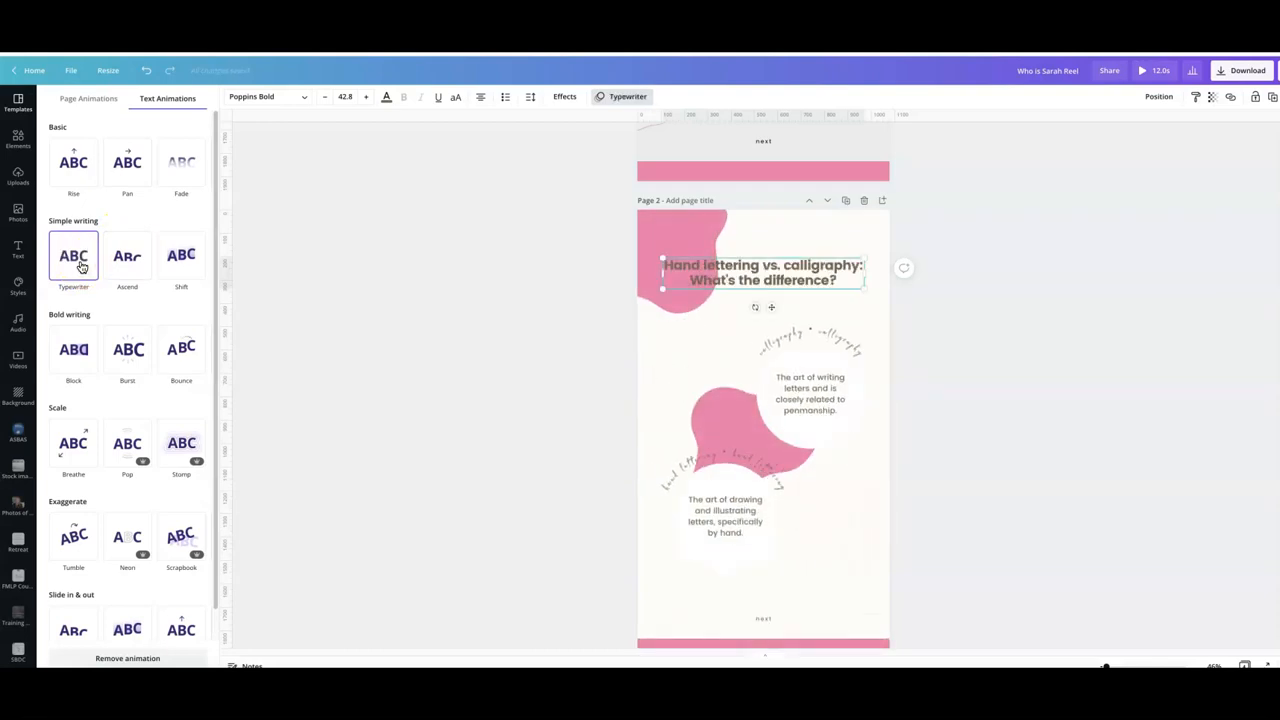
left_click(84, 268)
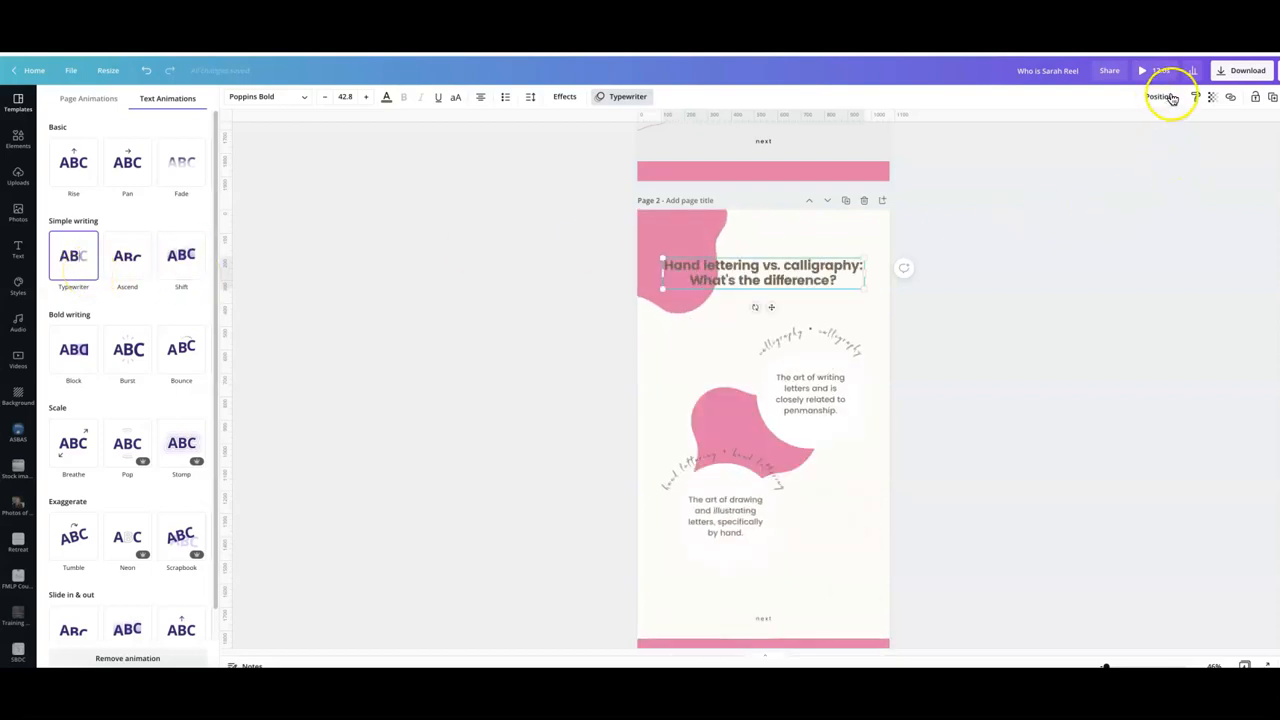
left_click(1150, 71)
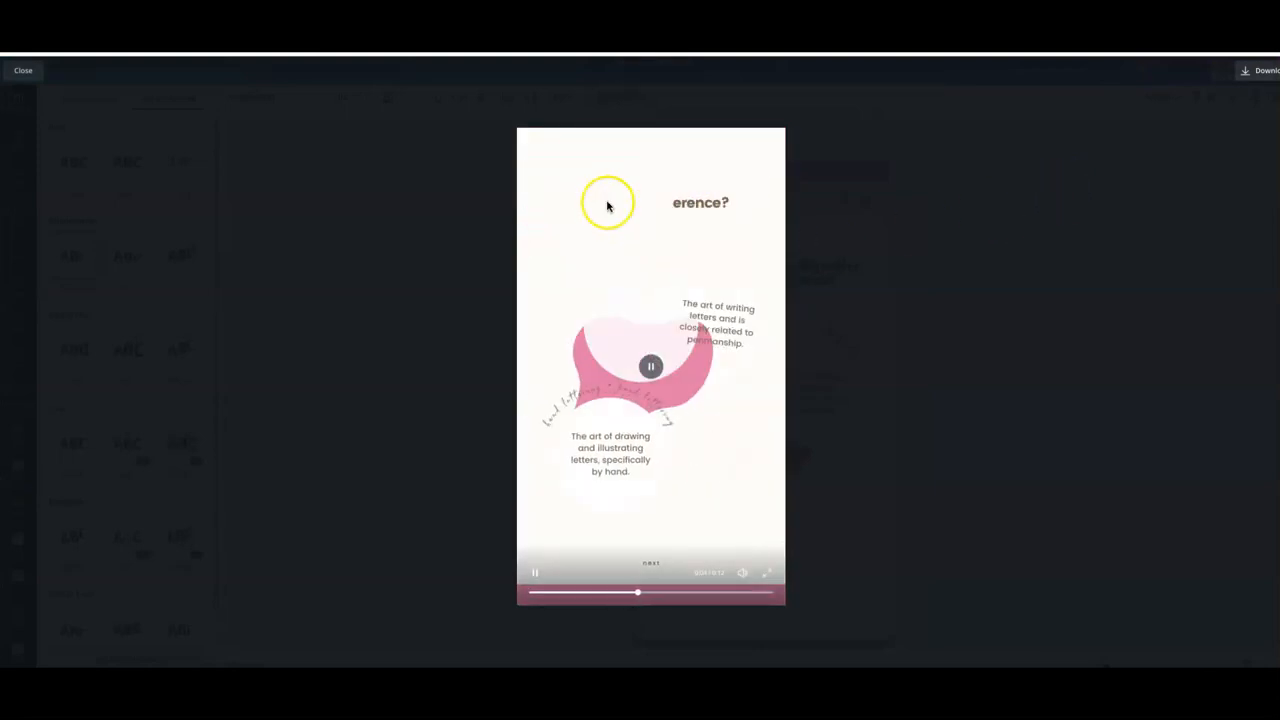
left_click(21, 72)
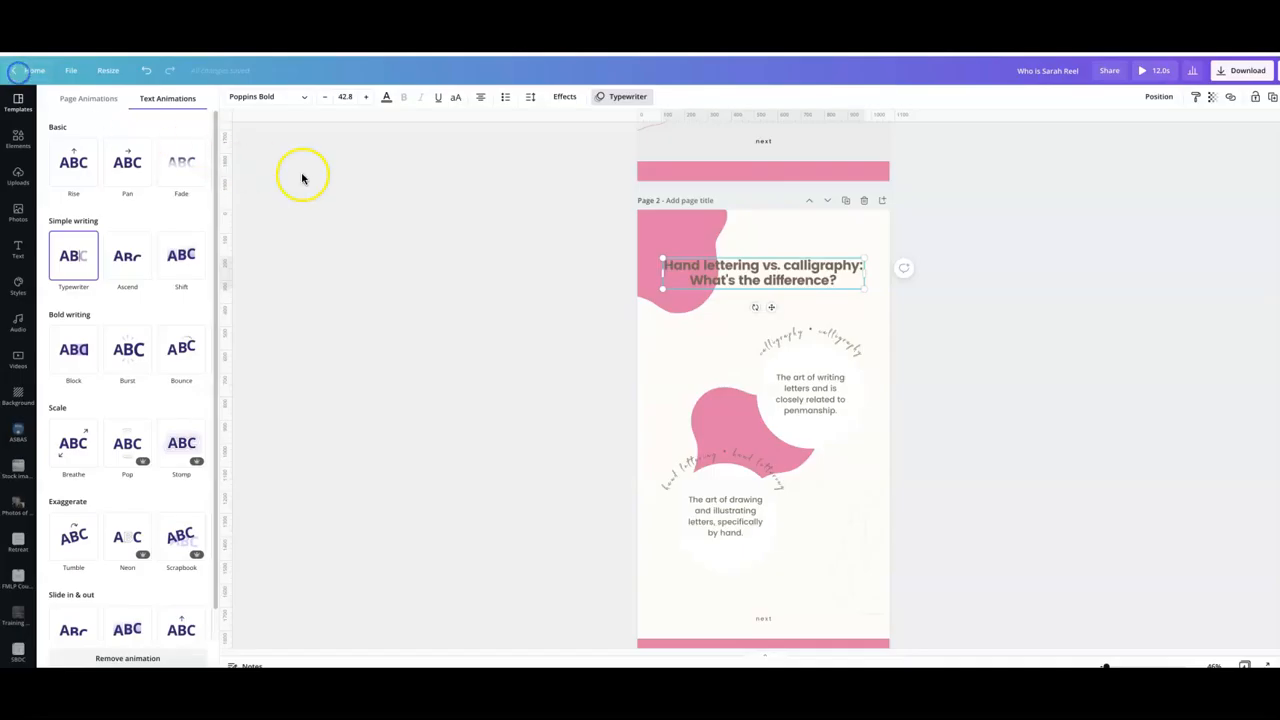
- Replace the circular photo on page 4 with a stock video found by searching "woman laptop"
scroll(471, 300, "down", 10)
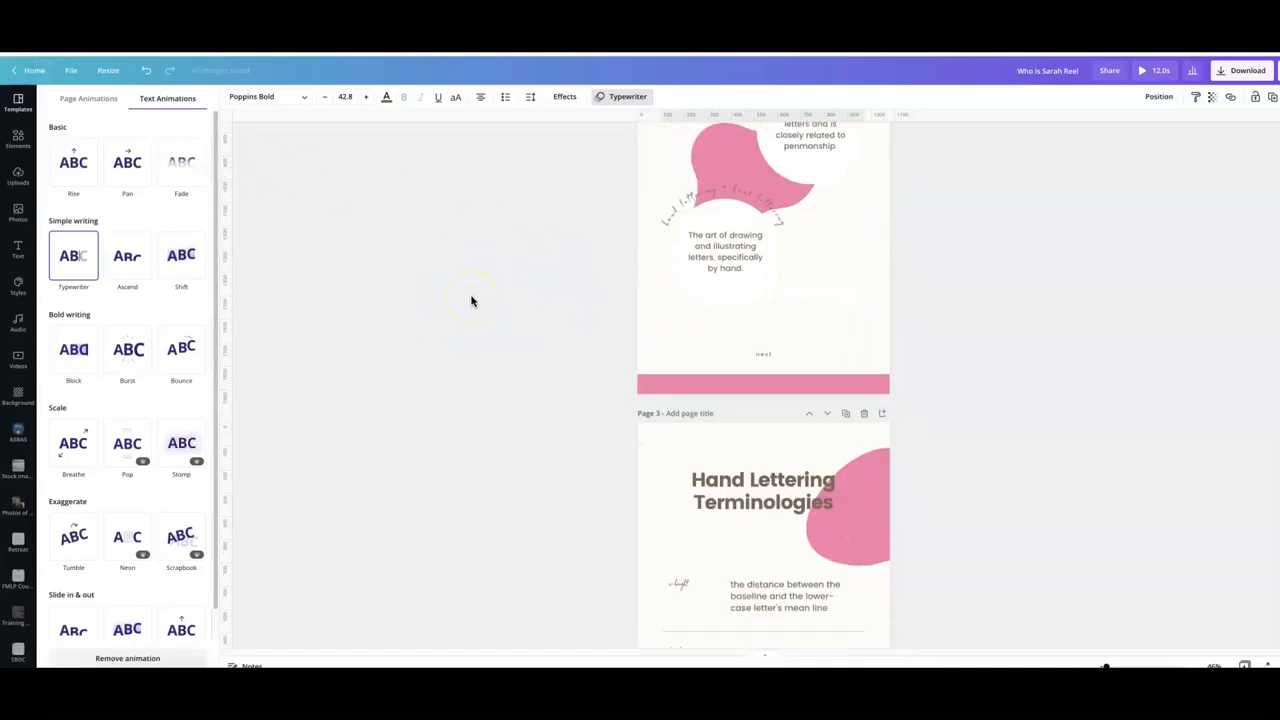
scroll(471, 300, "down", 4)
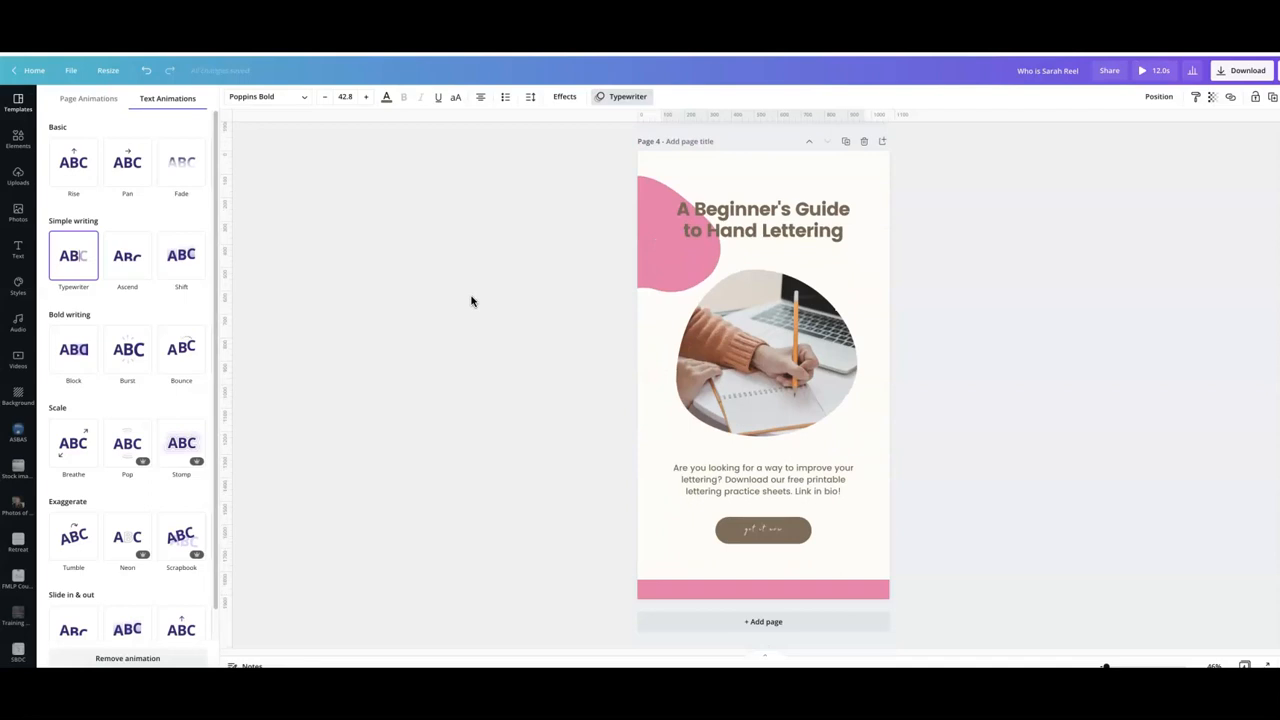
left_click(745, 337)
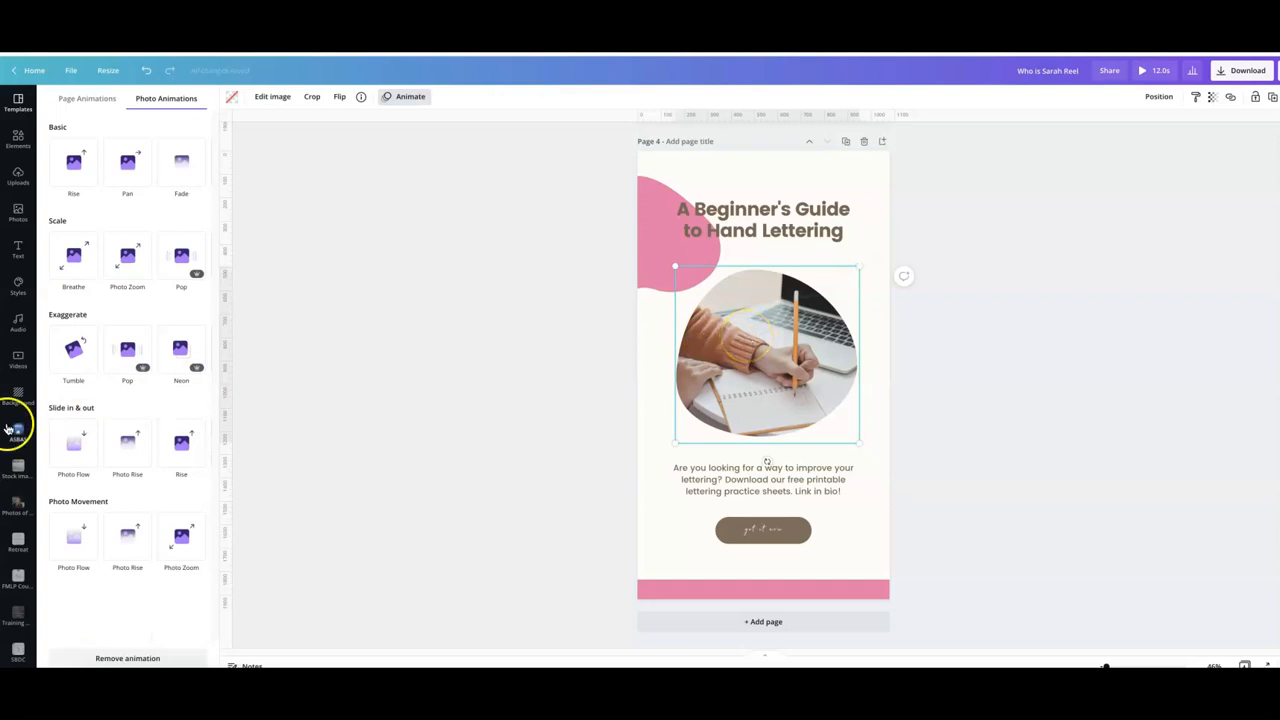
left_click(16, 361)
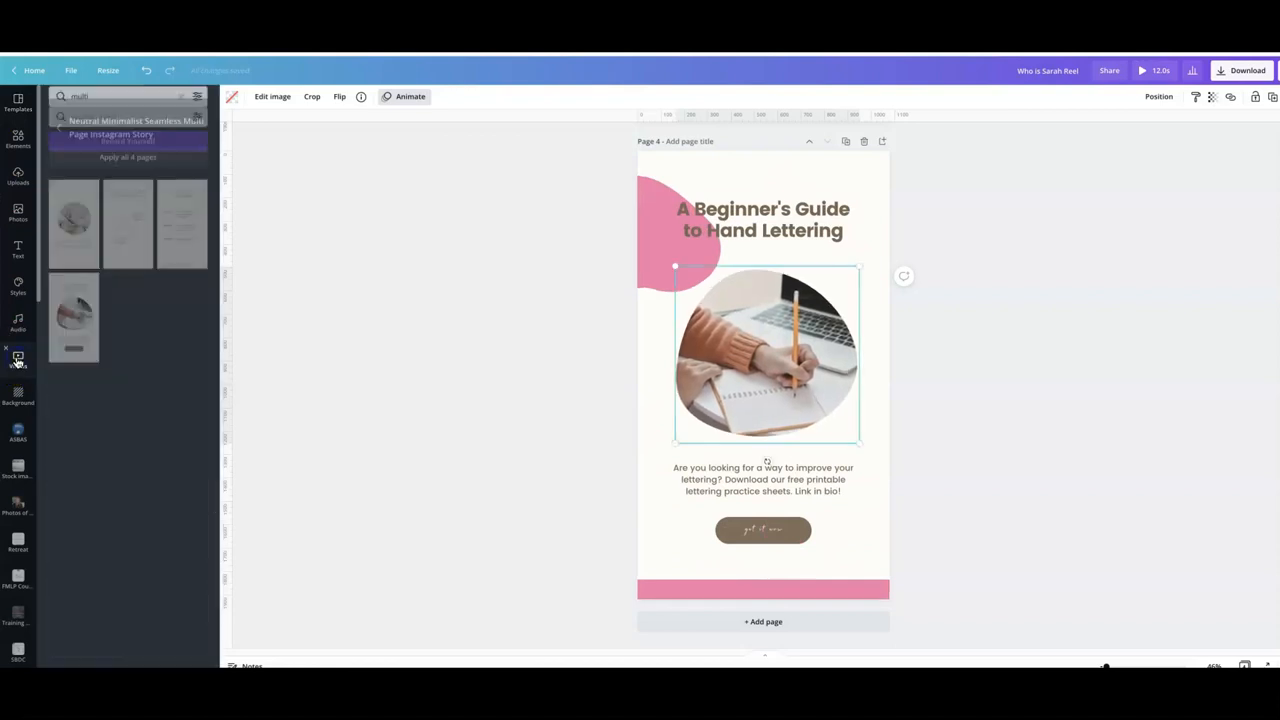
left_click(104, 103)
type("w")
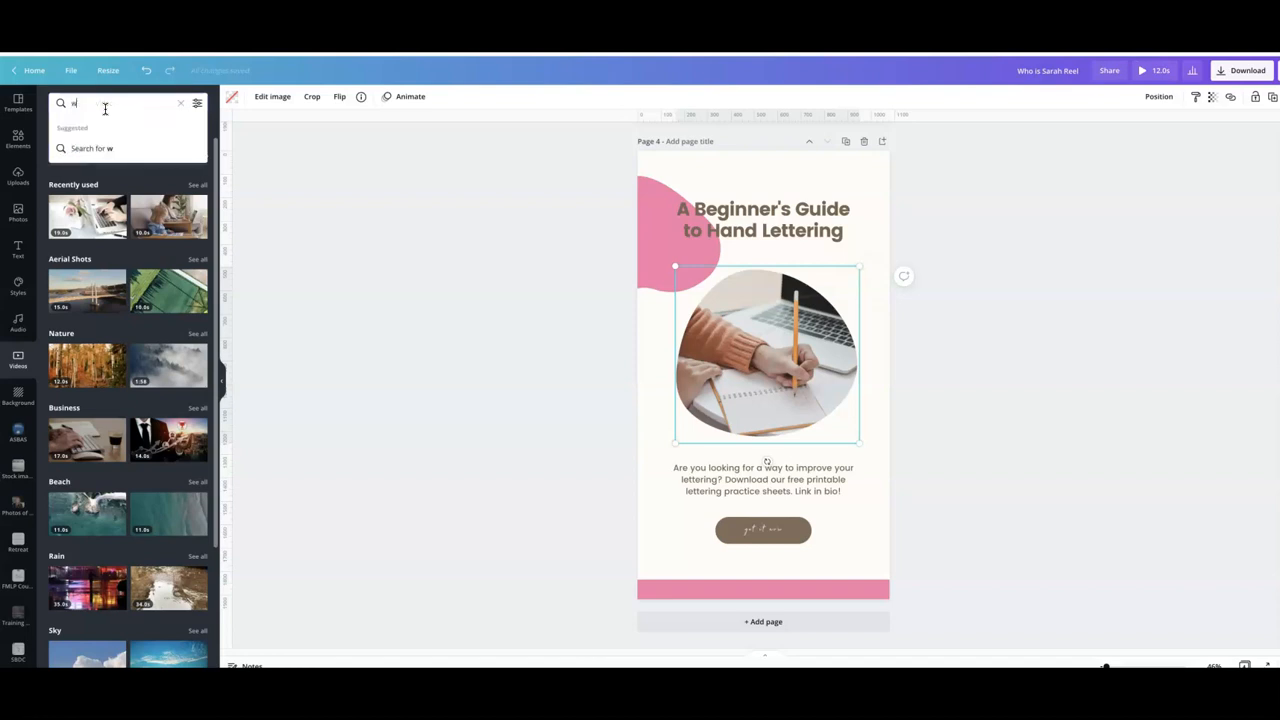
type("oman lapt")
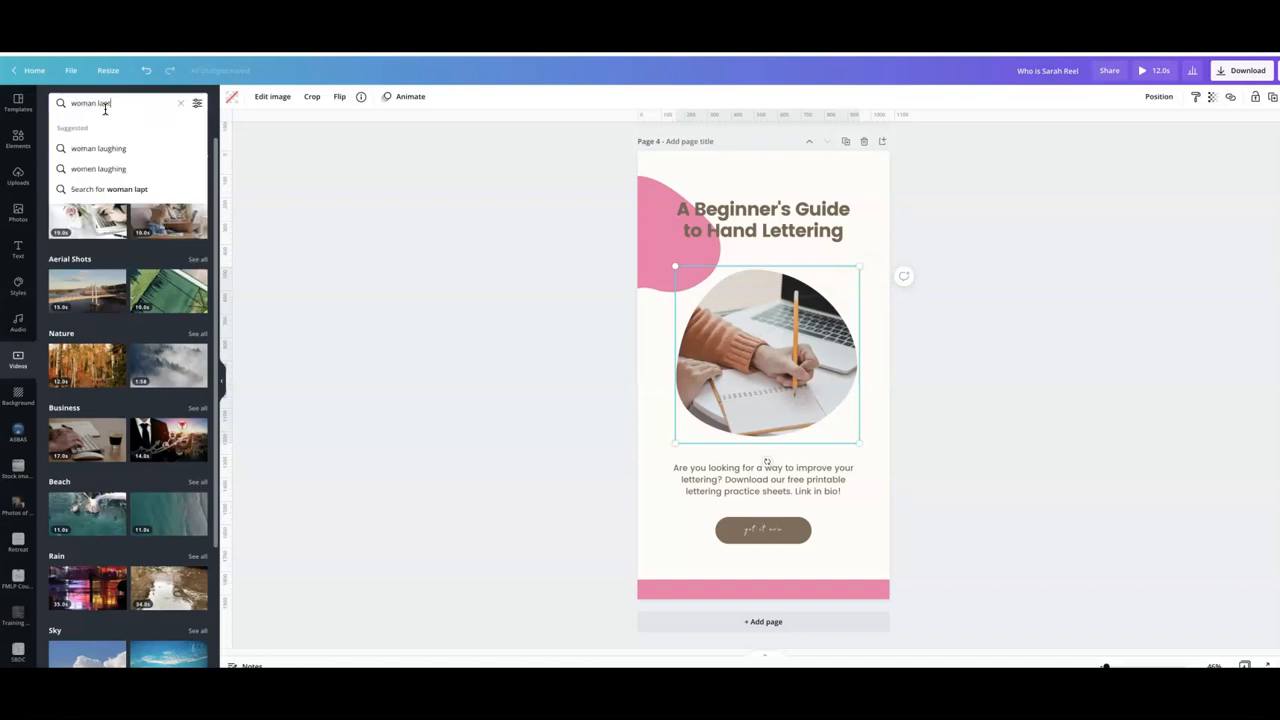
type("op")
key("Return")
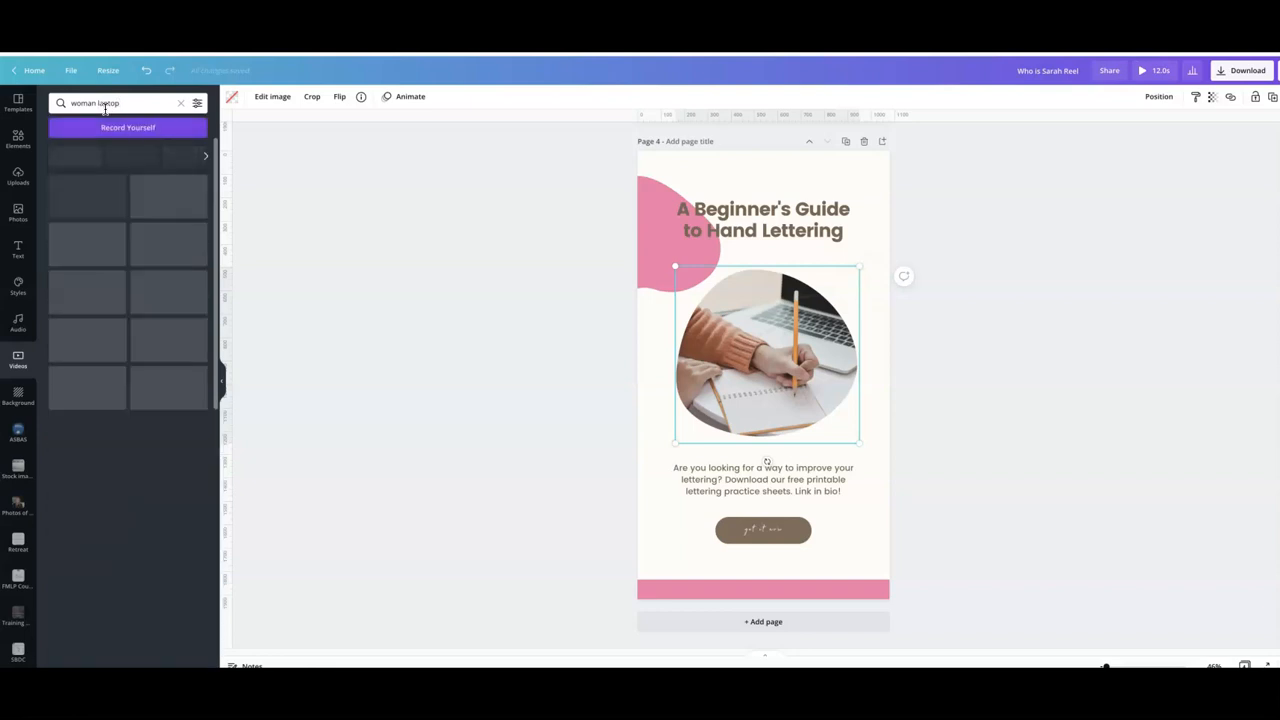
scroll(155, 311, "down", 2)
scroll(155, 330, "down", 5)
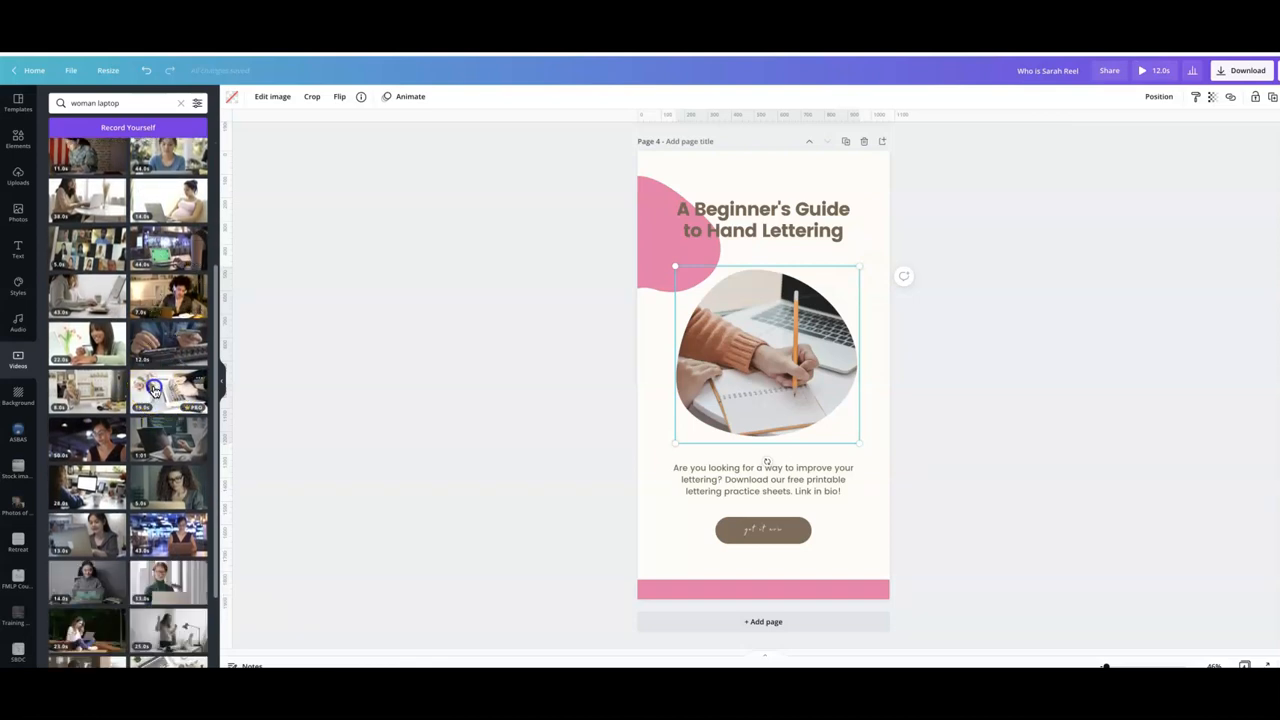
left_click_drag(153, 390, 718, 346)
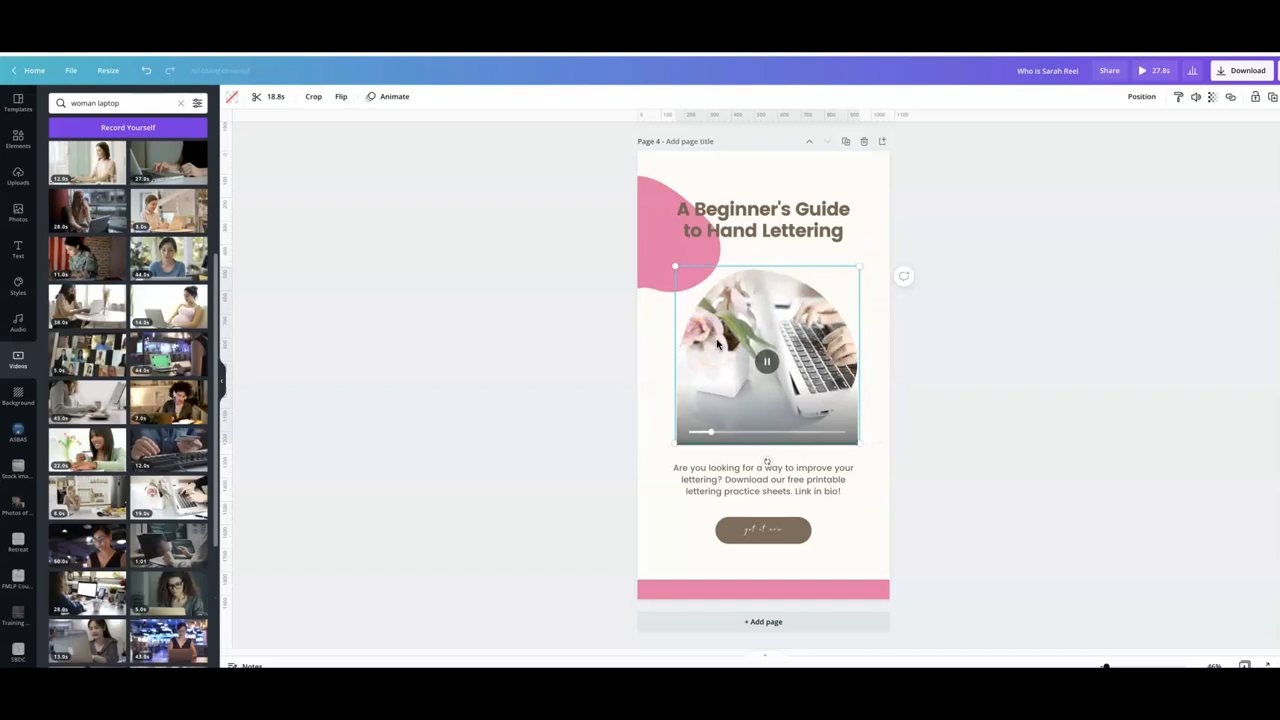
- Reposition the video slightly left inside its circular frame
double_click(717, 340)
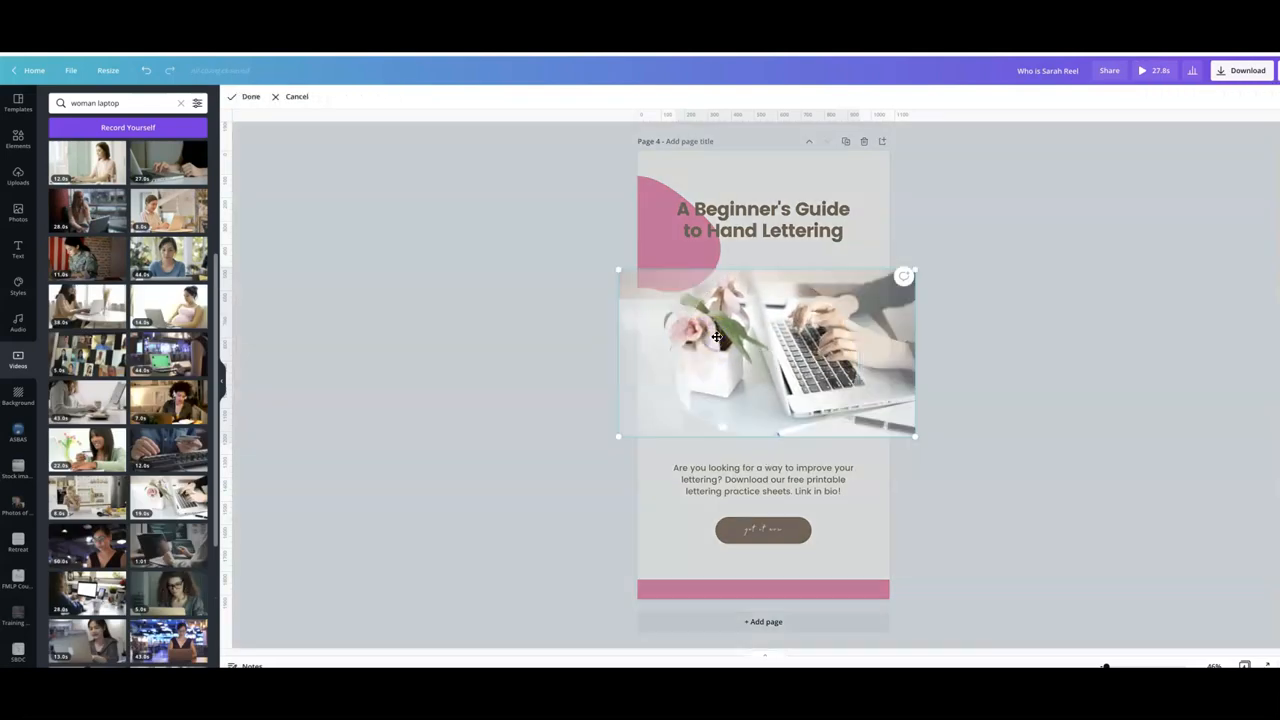
mouse_move(717, 337)
left_mouse_down()
mouse_move(750, 340)
mouse_move(693, 340)
mouse_move(760, 342)
mouse_move(697, 350)
left_mouse_up()
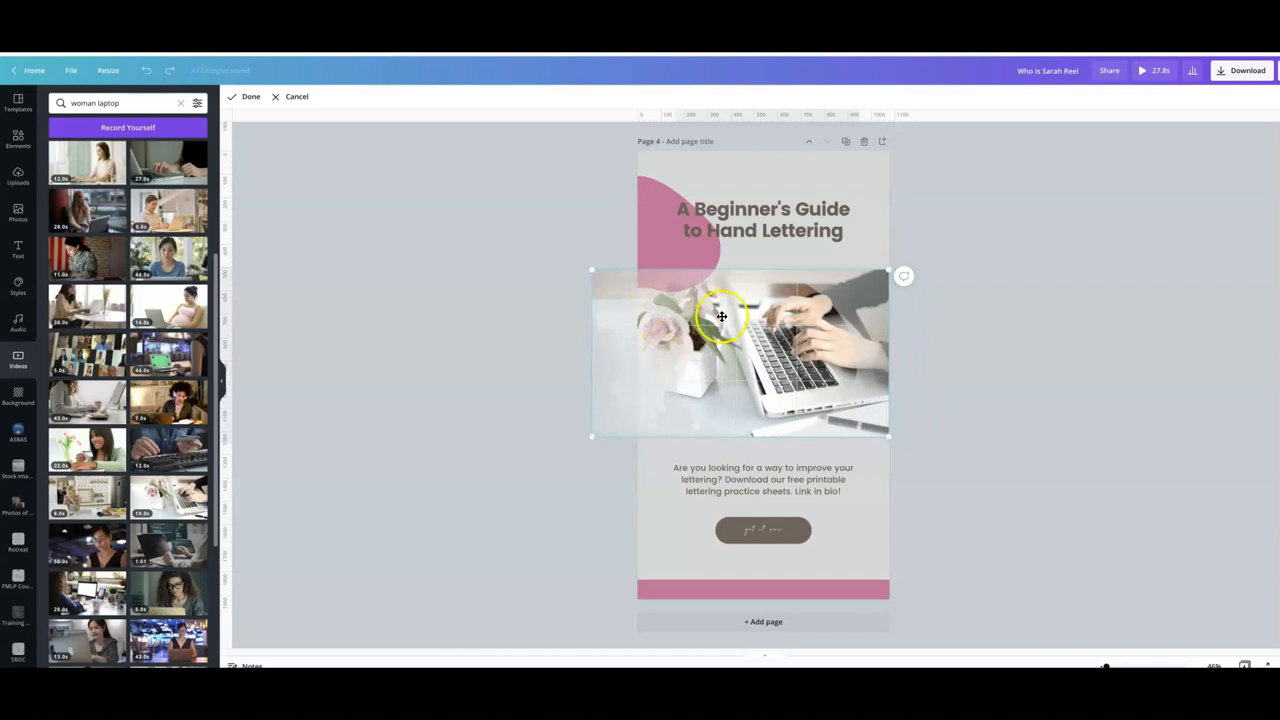
left_click(247, 97)
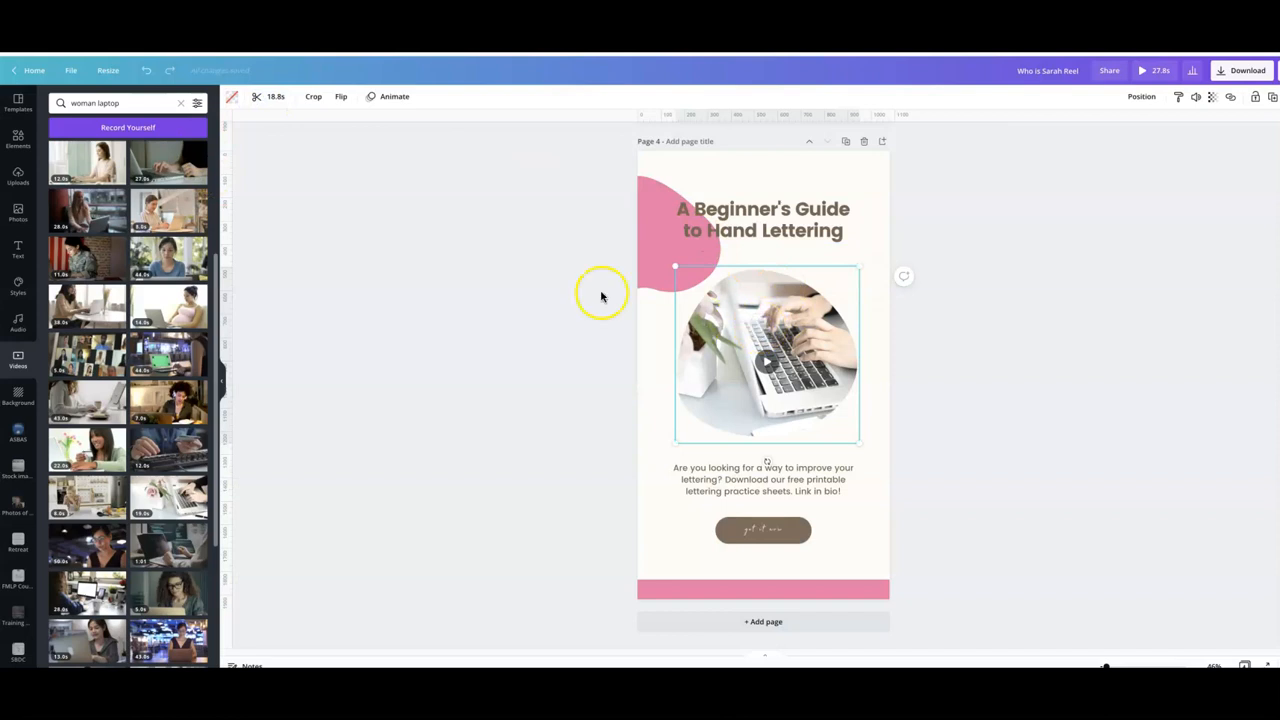
- Trim the page 4 video to 3.2 seconds
left_click(272, 100)
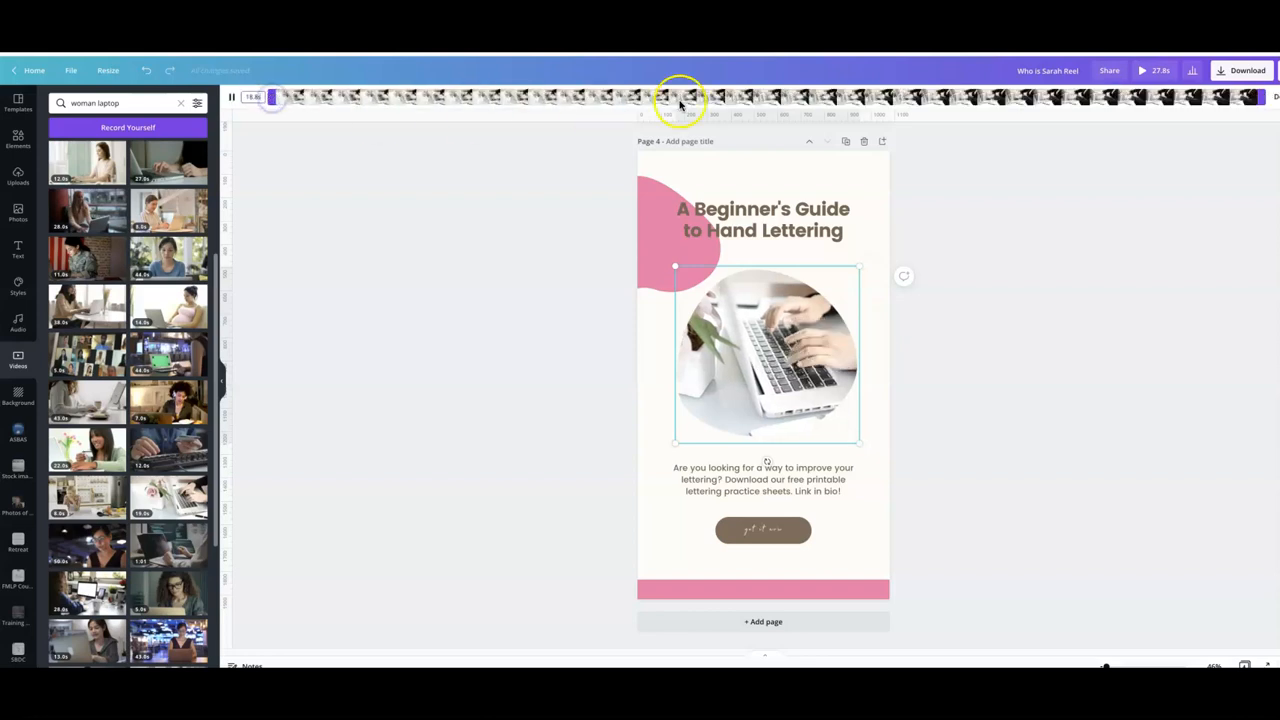
left_click_drag(1248, 97, 450, 109)
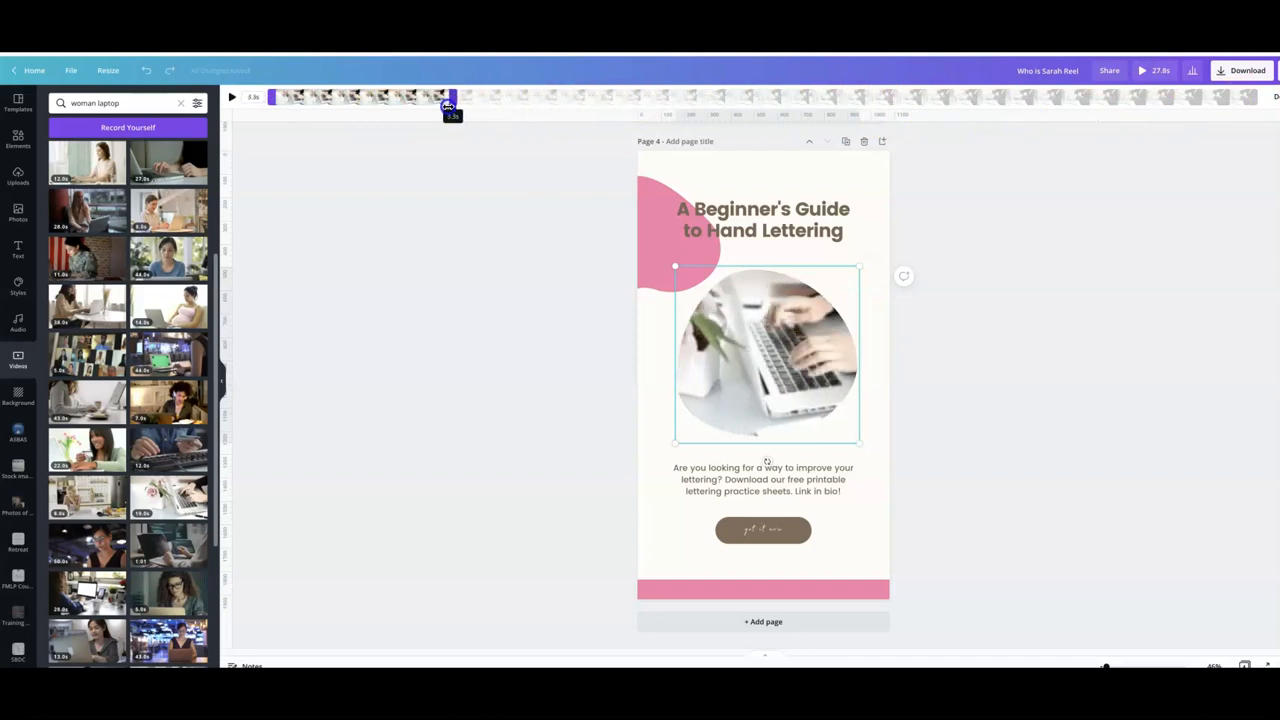
left_click(1273, 96)
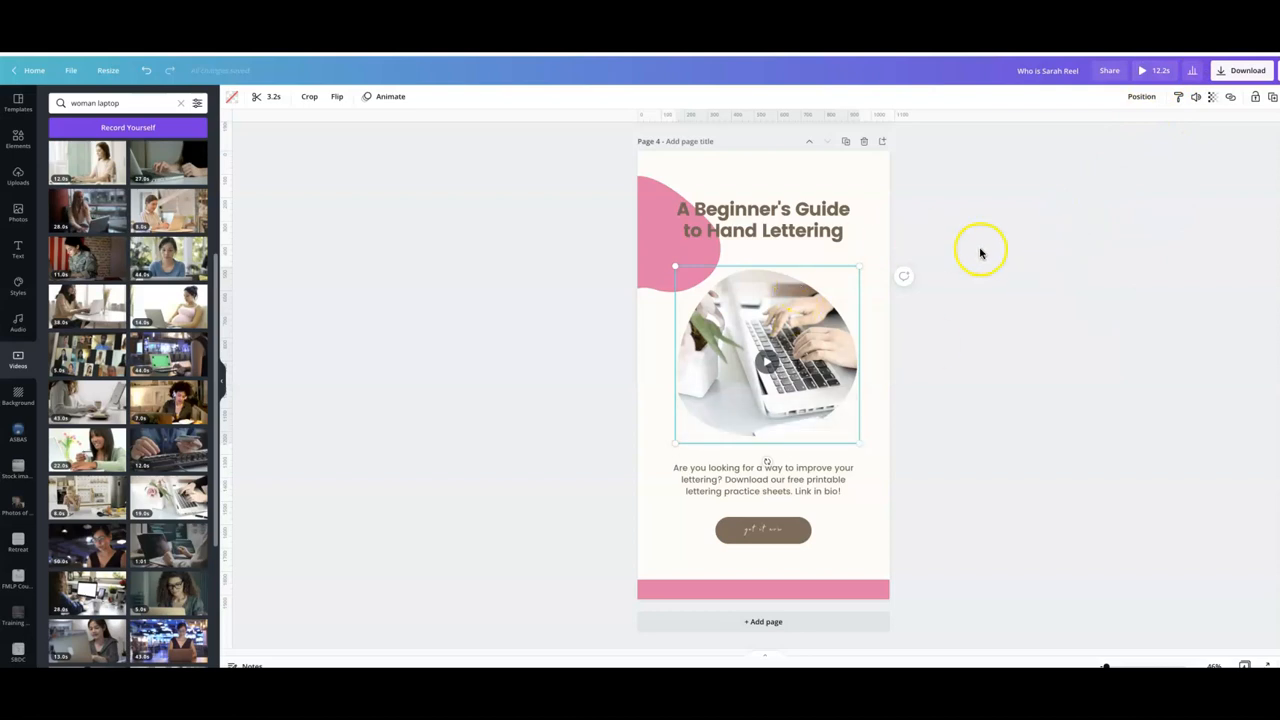
- Search graphics for "sparkles" and place a sparkle graphic at the top-left of page 4's heading
scroll(980, 266, "up", 1)
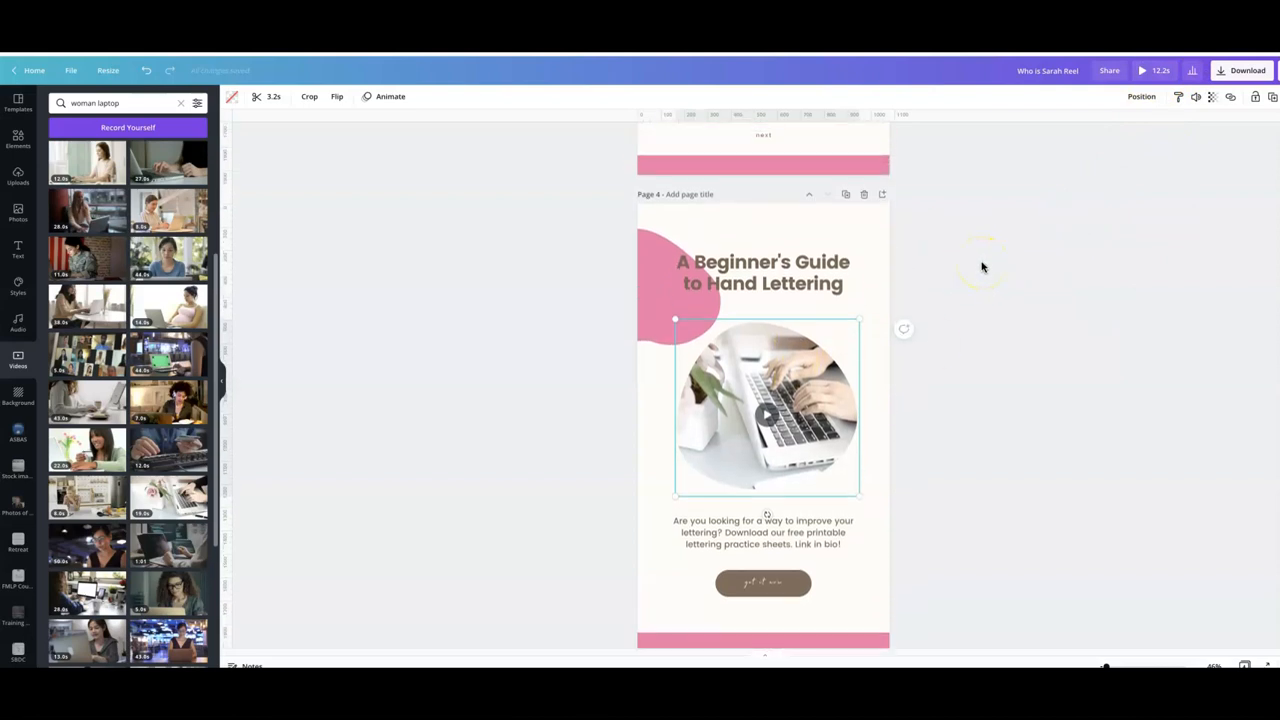
left_click(14, 142)
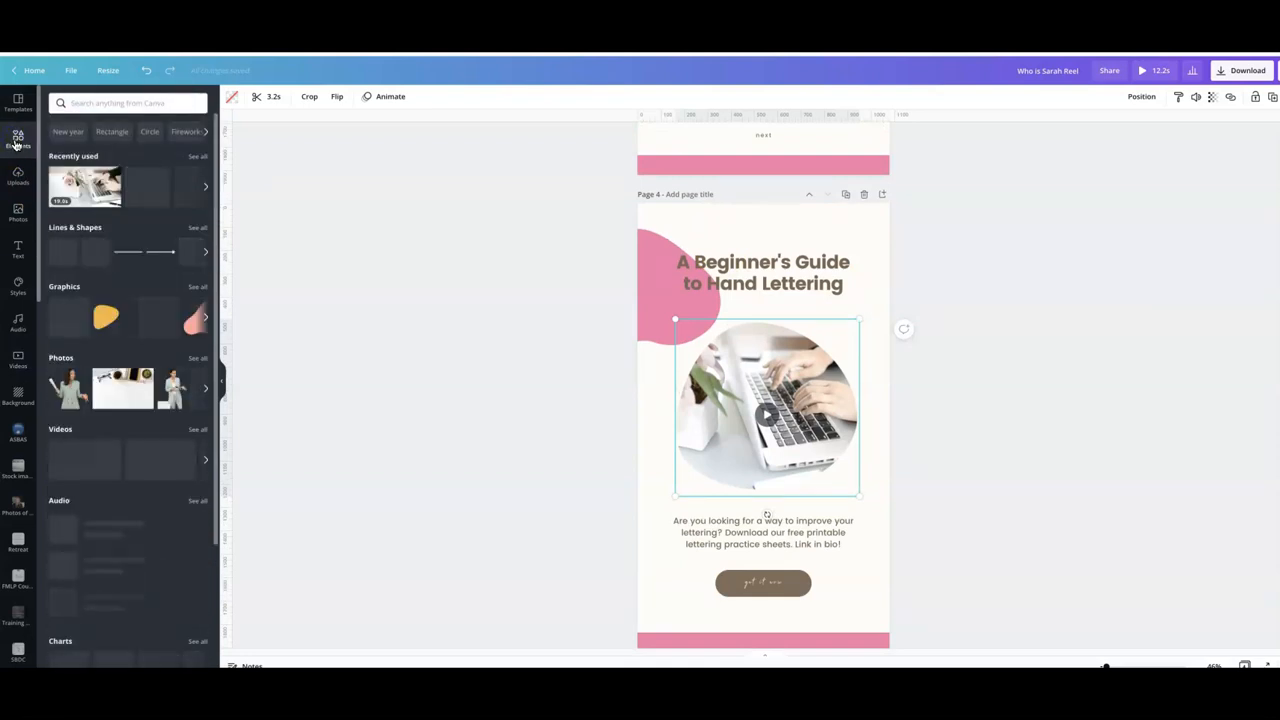
left_click(72, 104)
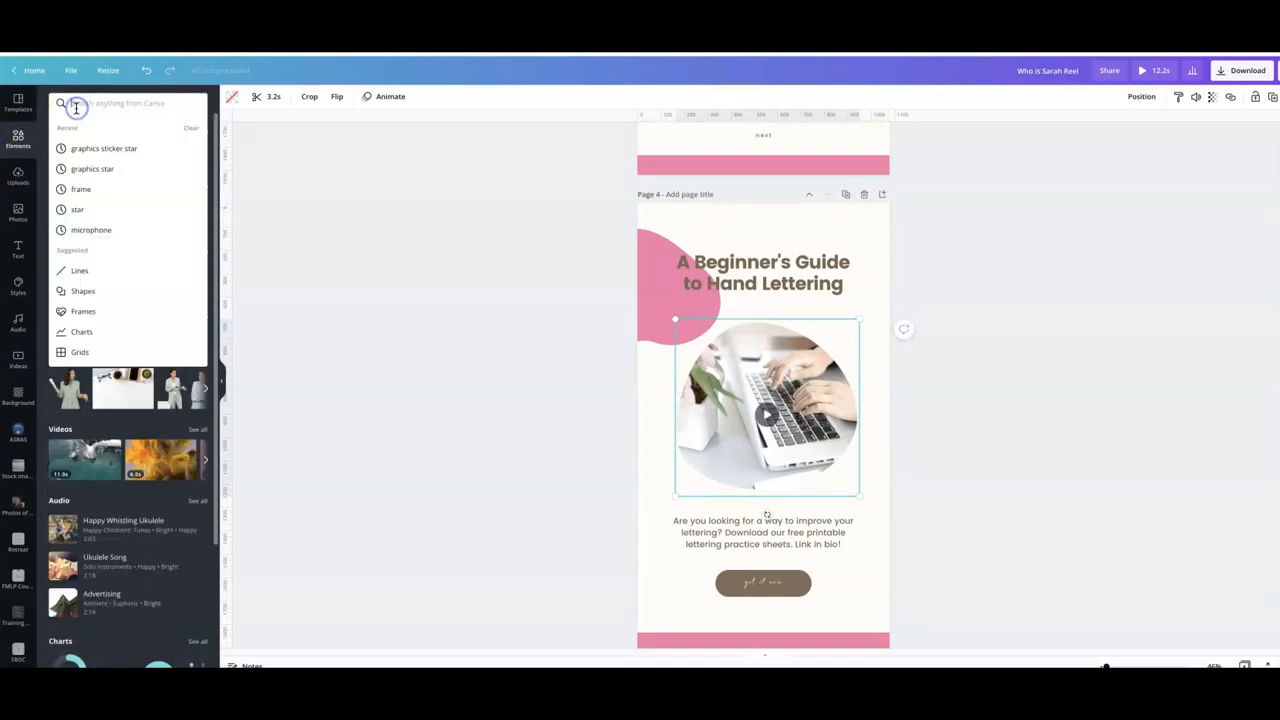
left_click(86, 168)
left_click(124, 128)
left_click(105, 102)
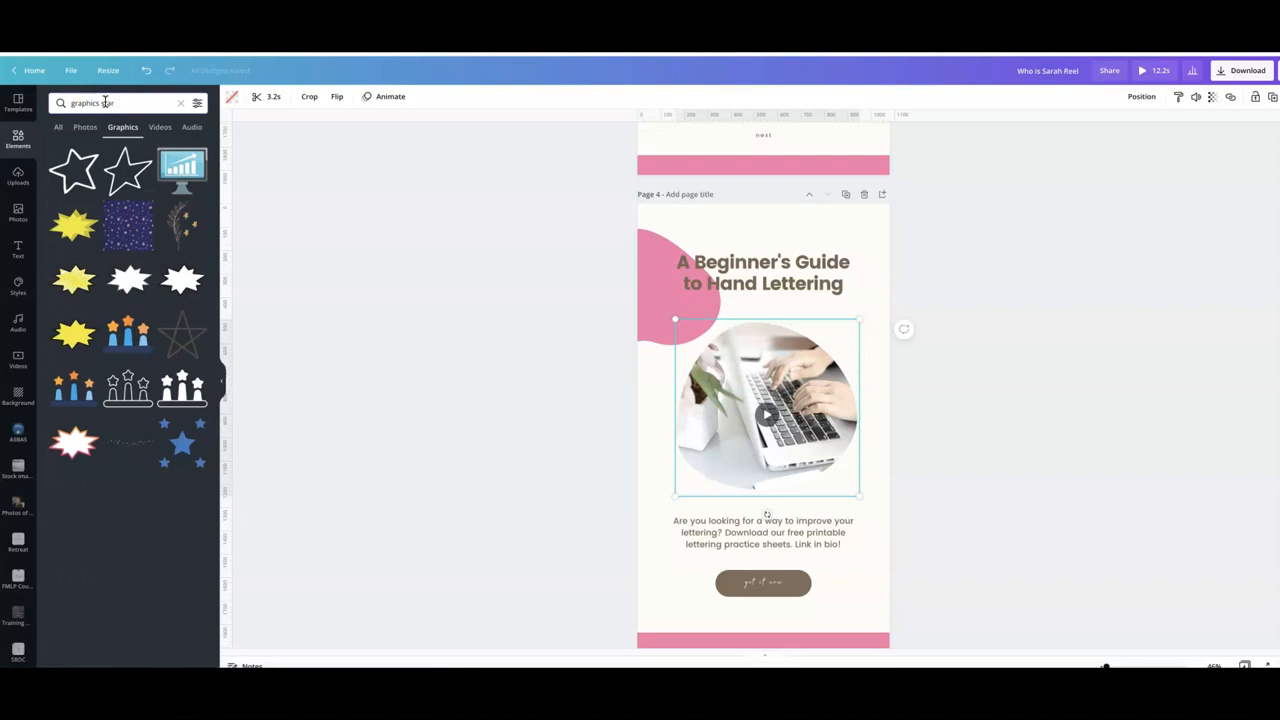
type("sparek")
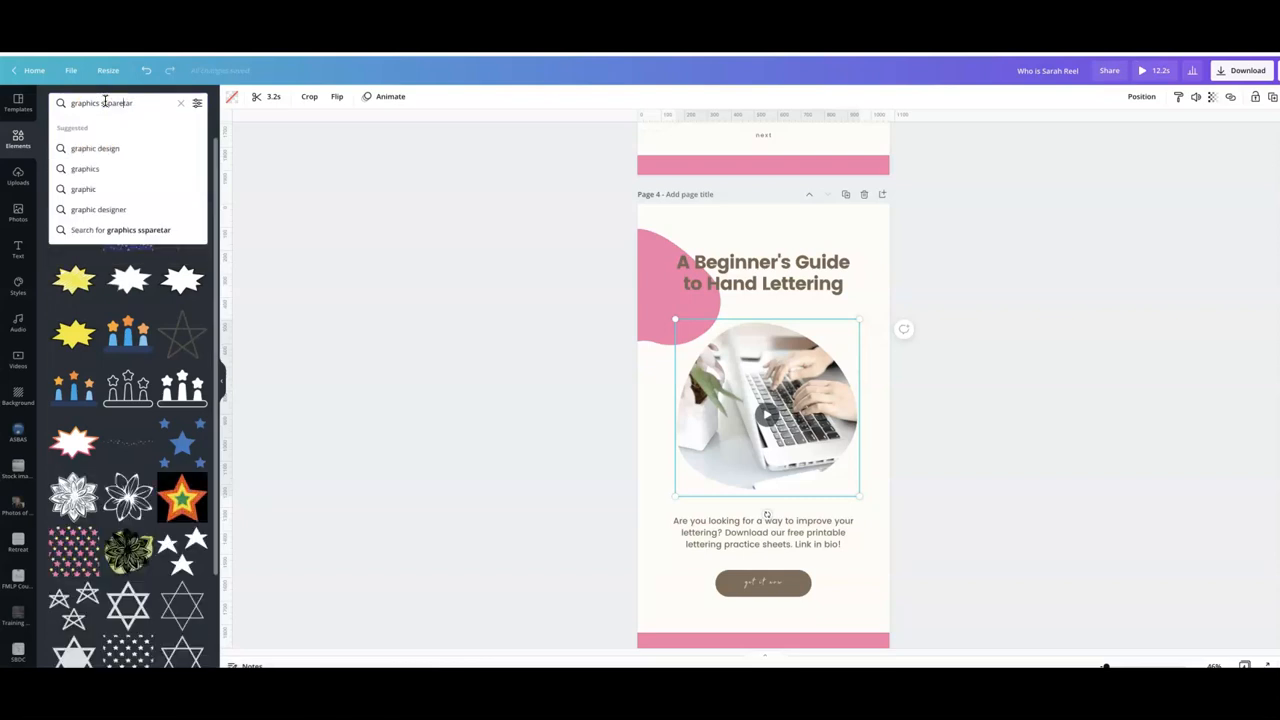
triple_click(105, 102)
type("sparkl")
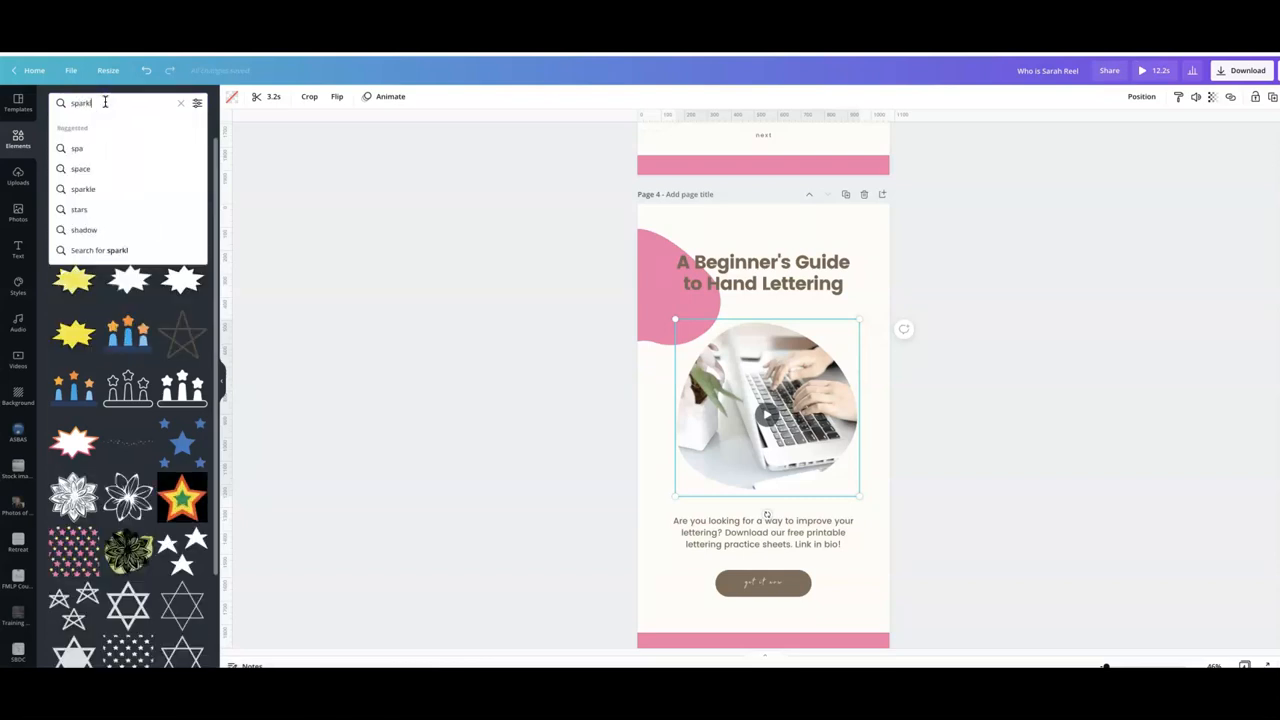
type("es")
key("Return")
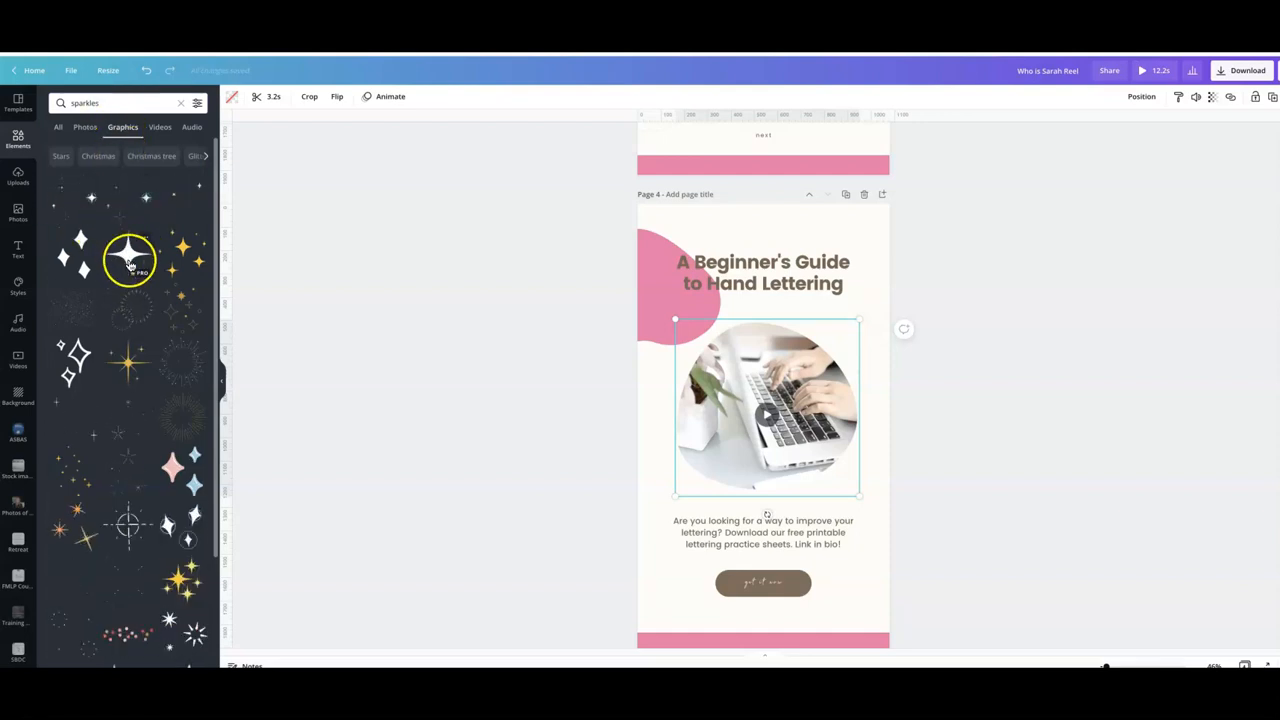
left_click(66, 205)
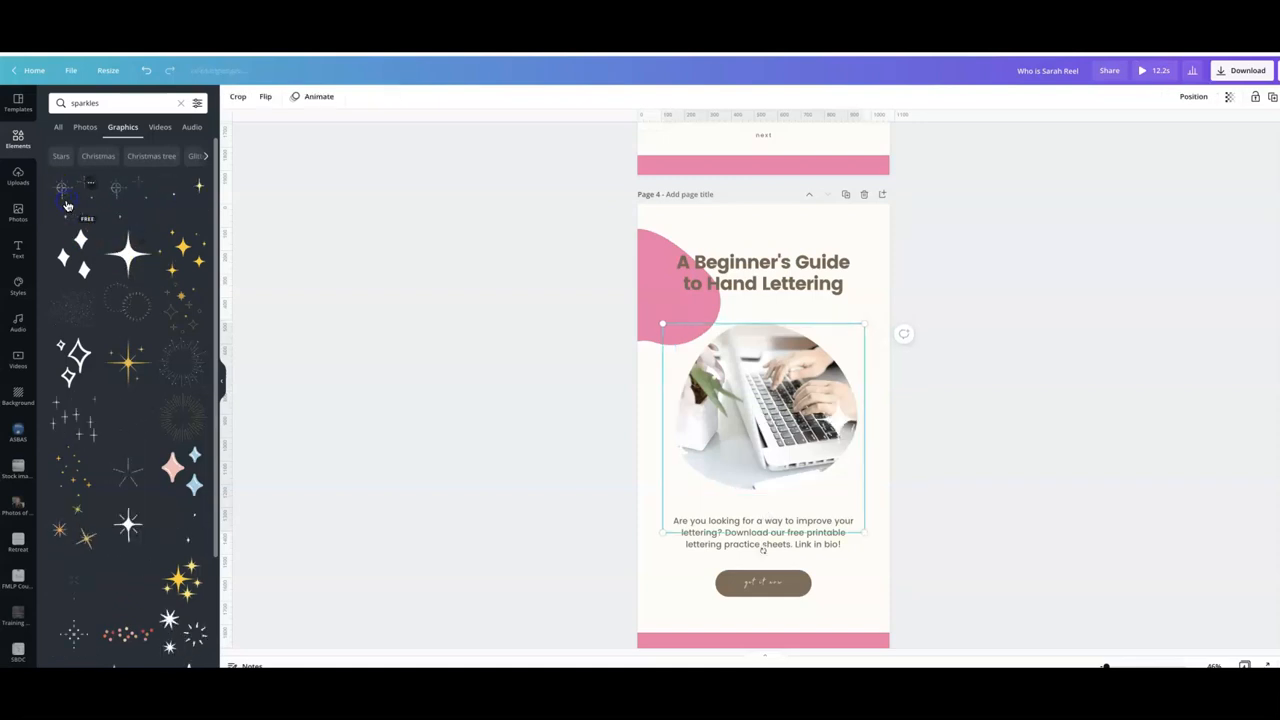
left_click_drag(669, 327, 806, 430)
left_click_drag(823, 477, 698, 257)
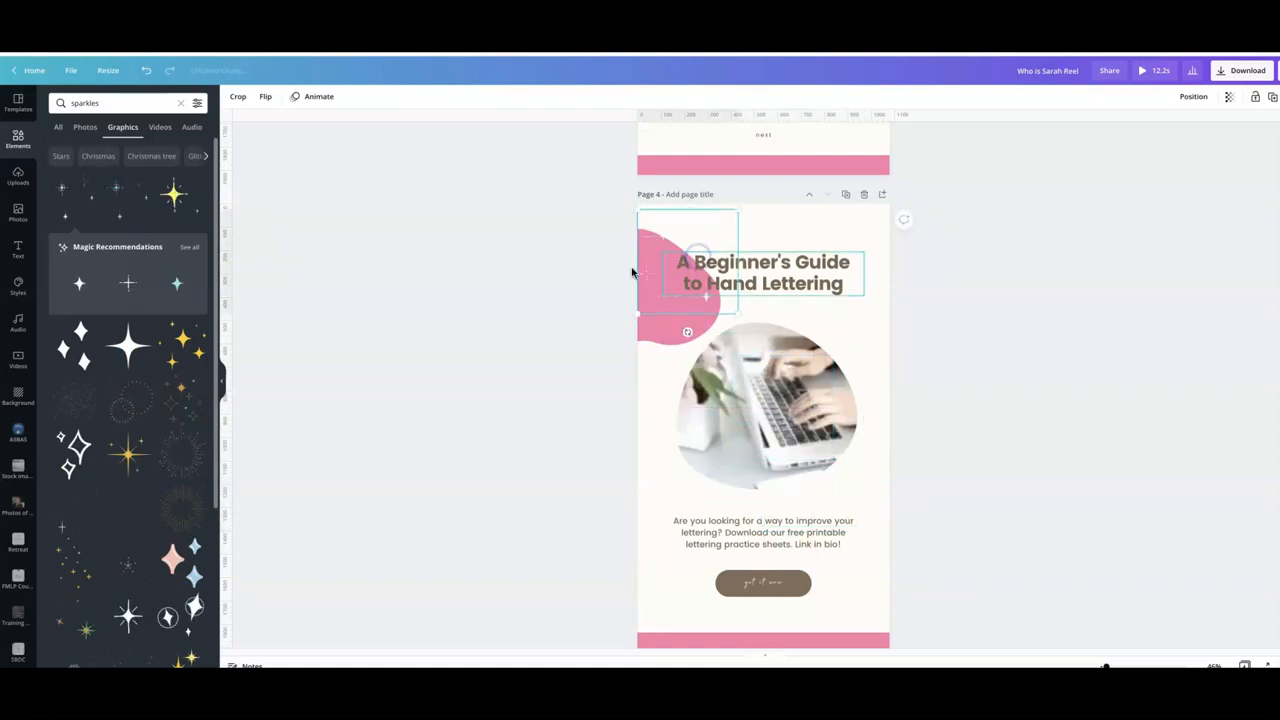
- Add another sparkle graphic to page 4 and drag it into place near the video and text
scroll(563, 274, "up", 3)
scroll(565, 277, "up", 1)
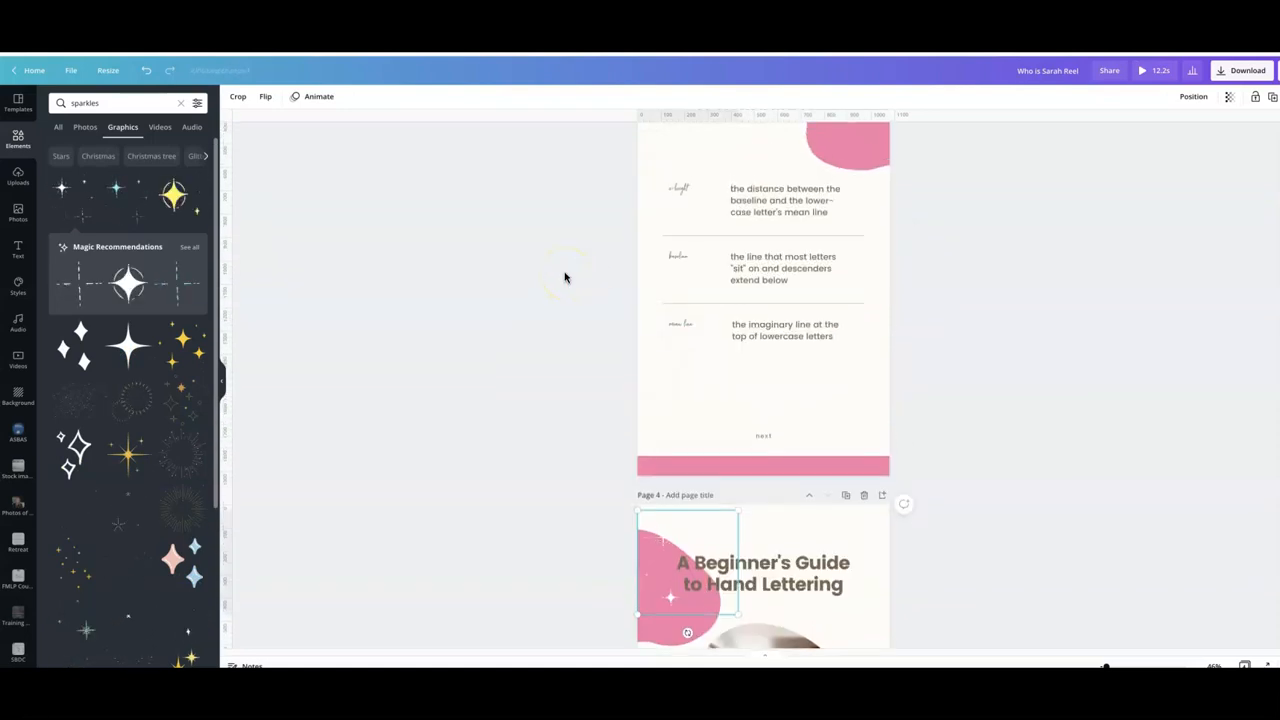
left_click(79, 516)
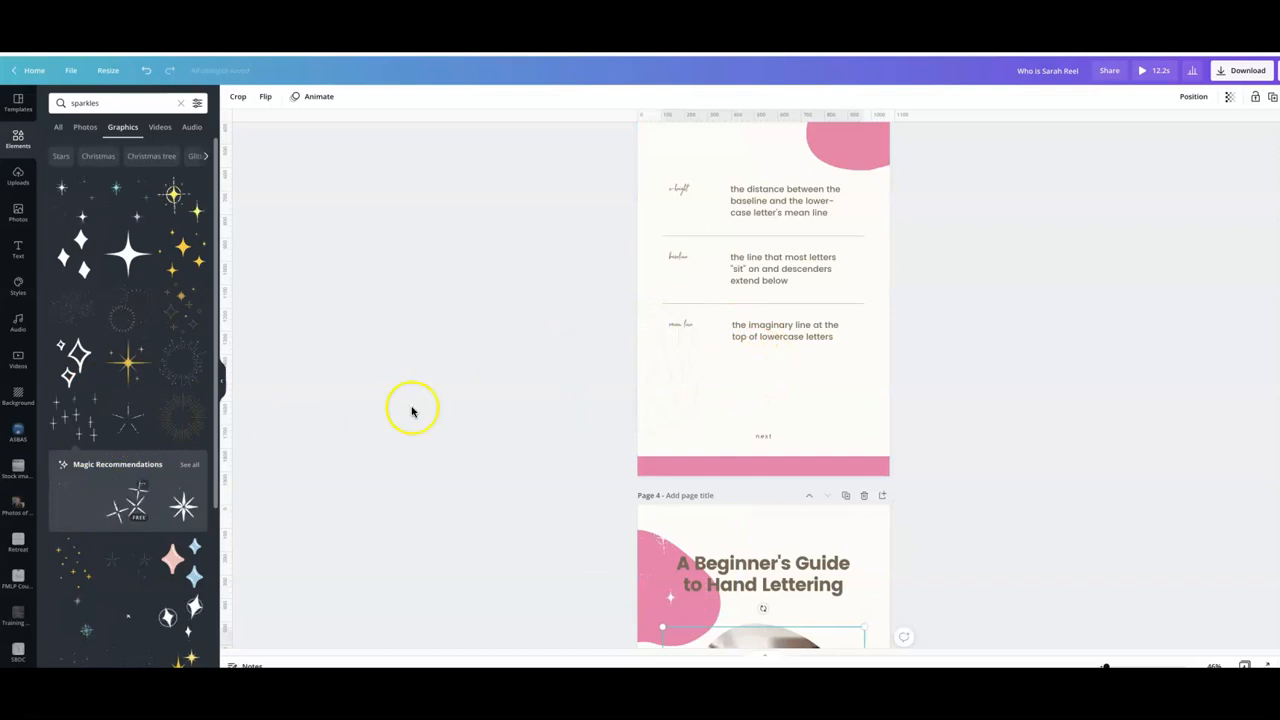
scroll(675, 356, "down", 2)
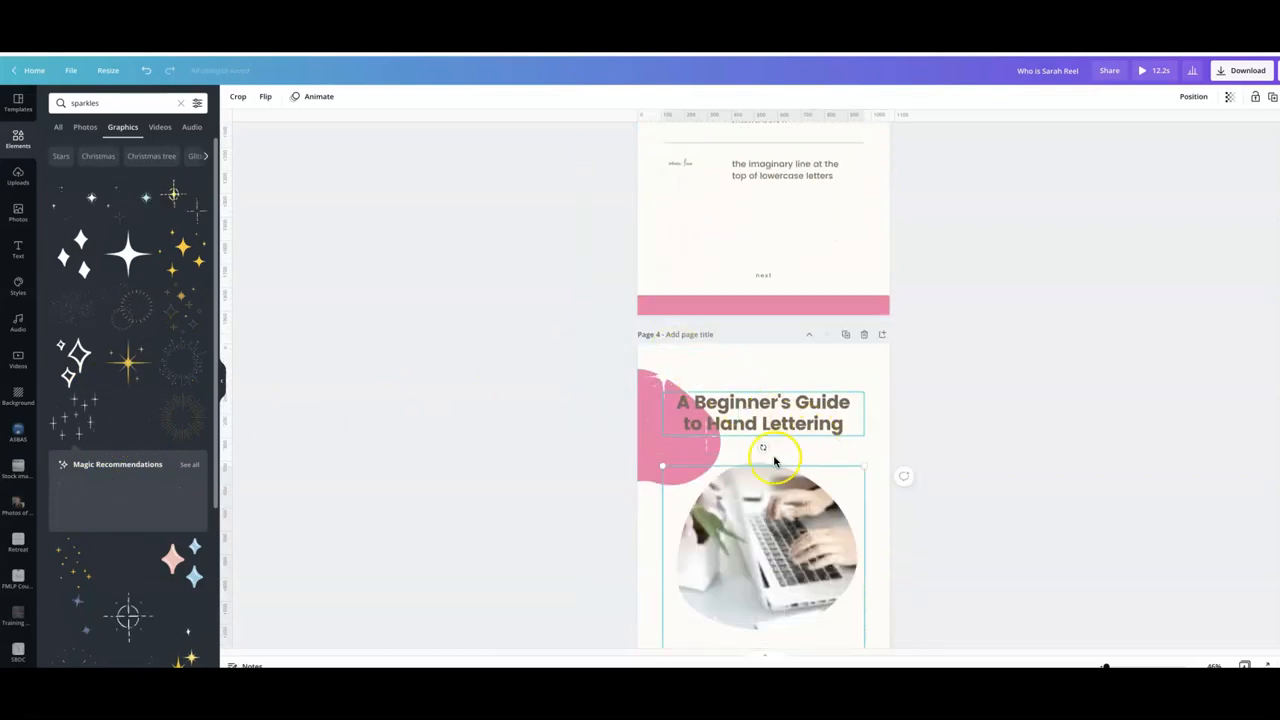
scroll(663, 457, "down", 2)
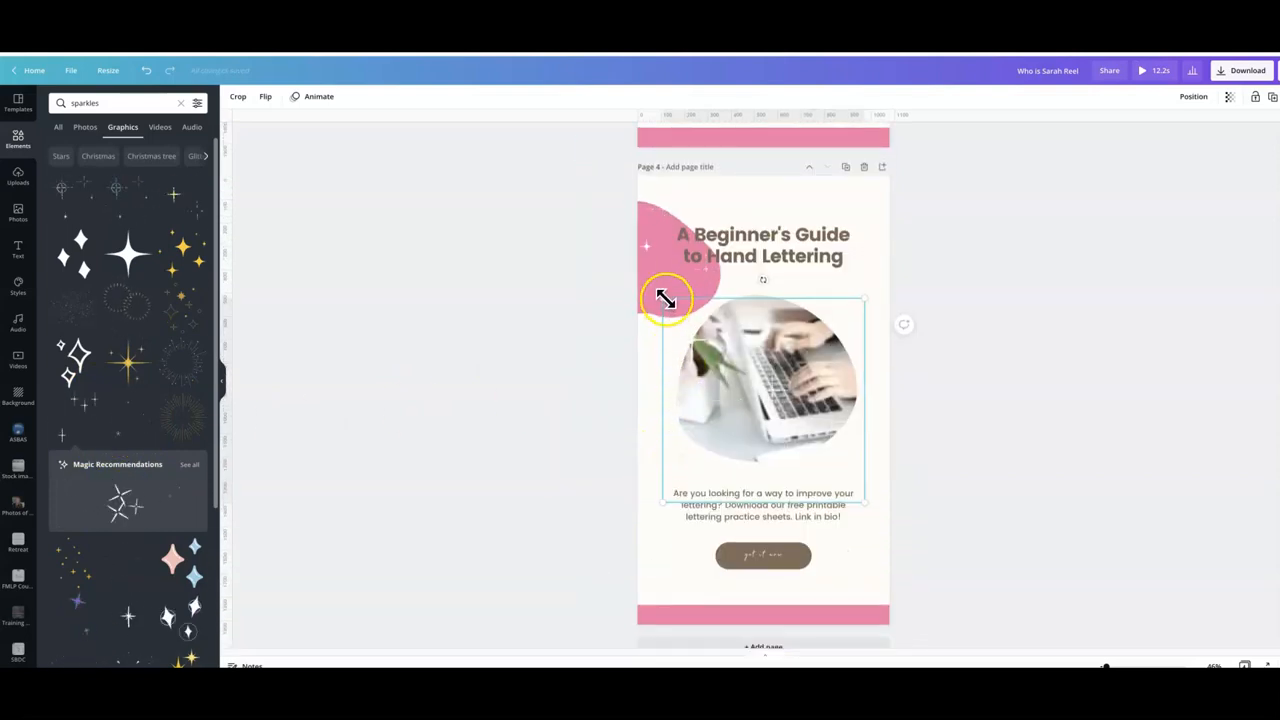
left_click_drag(666, 299, 809, 449)
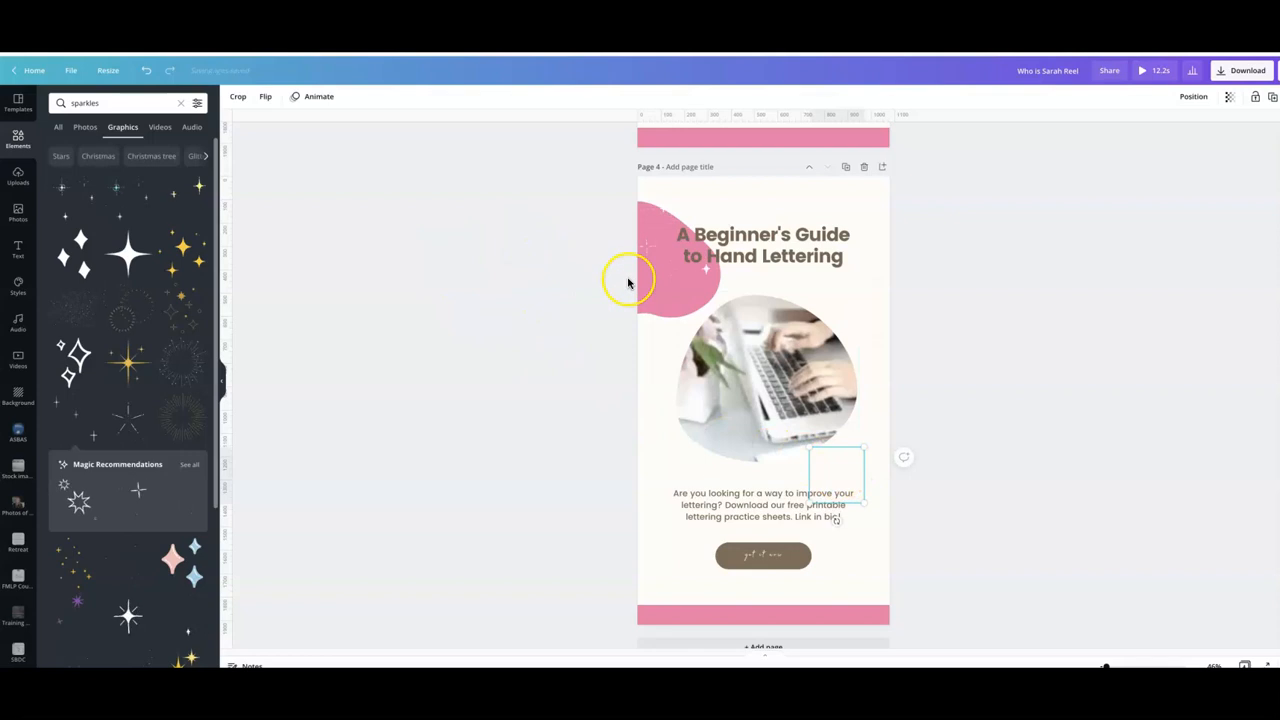
- Preview the reel playback from page 3 and close the preview
scroll(628, 283, "up", 8)
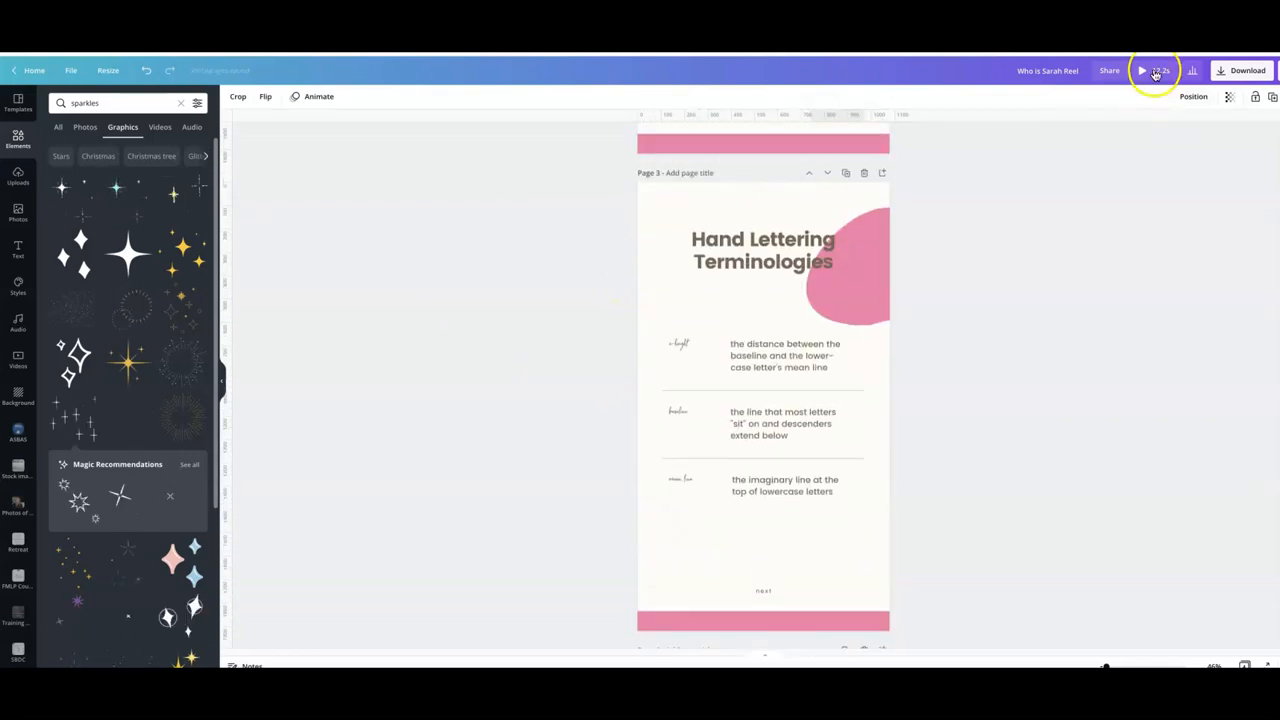
left_click(1150, 75)
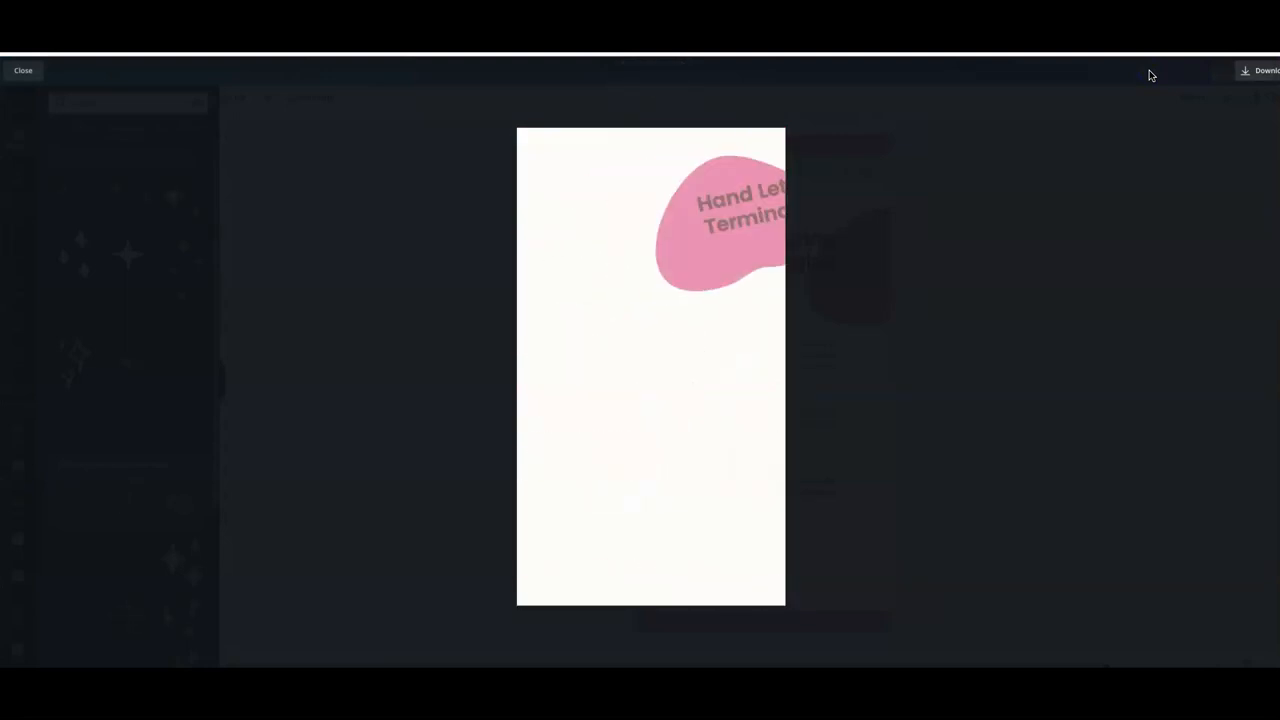
left_click(21, 74)
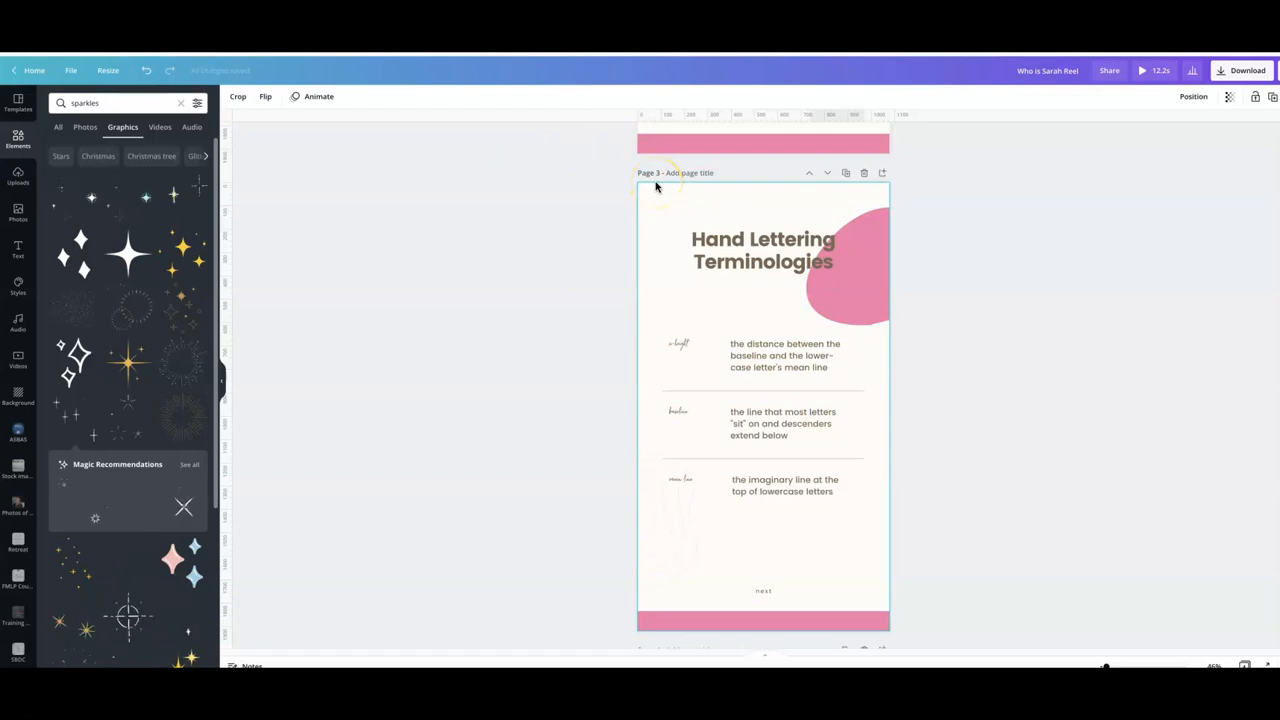
- Save the design from the file menu
left_click(63, 73)
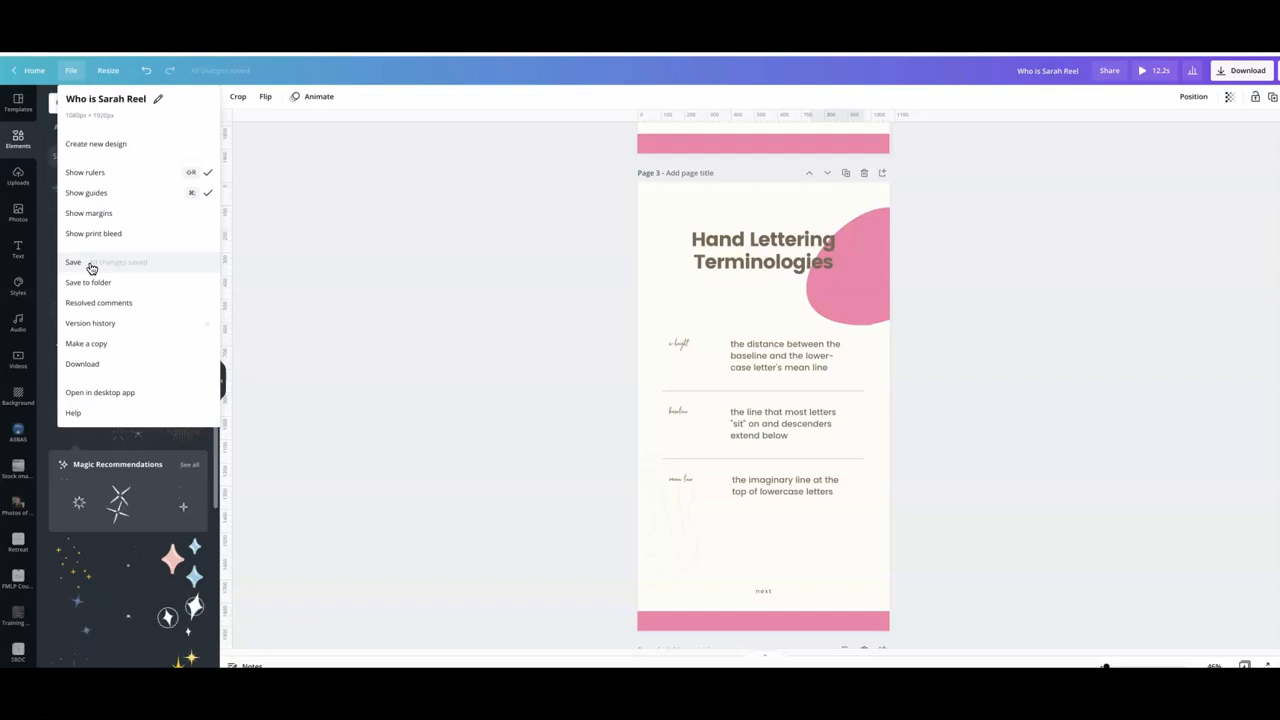
left_click(90, 267)
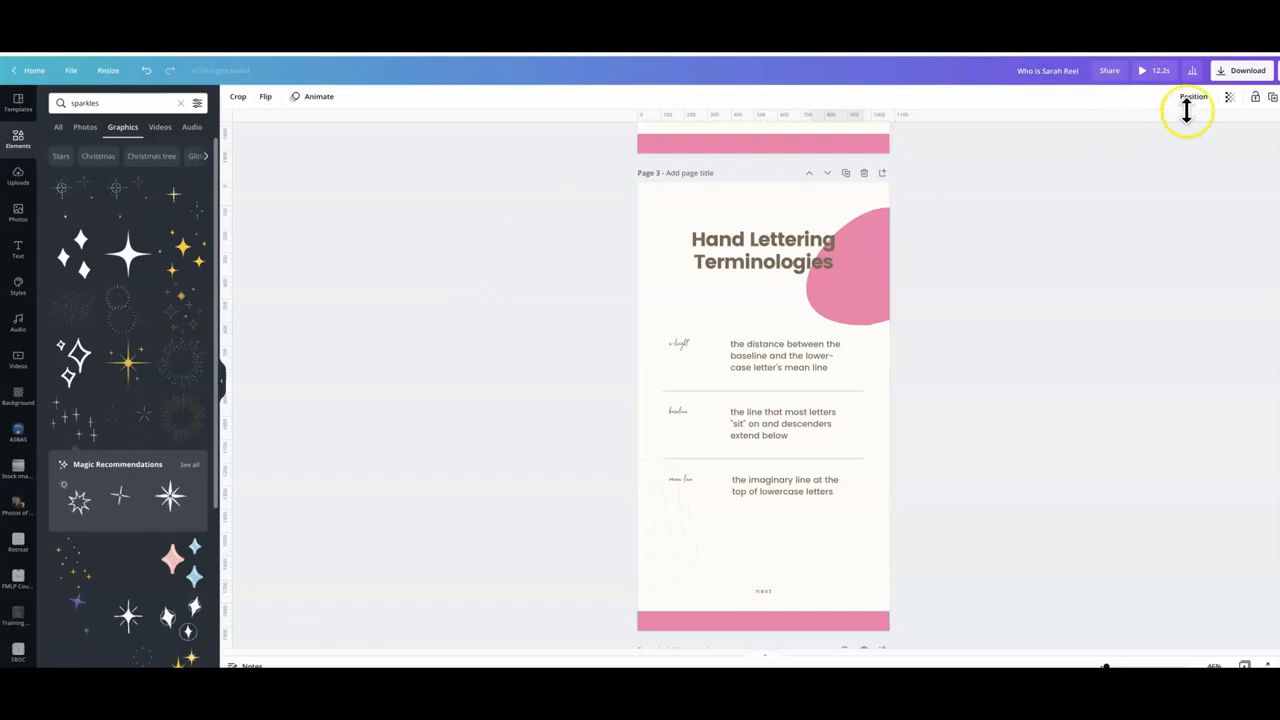
- Open the download options to review the MP4 Video file type and all-pages selection, then close them
left_click(1240, 70)
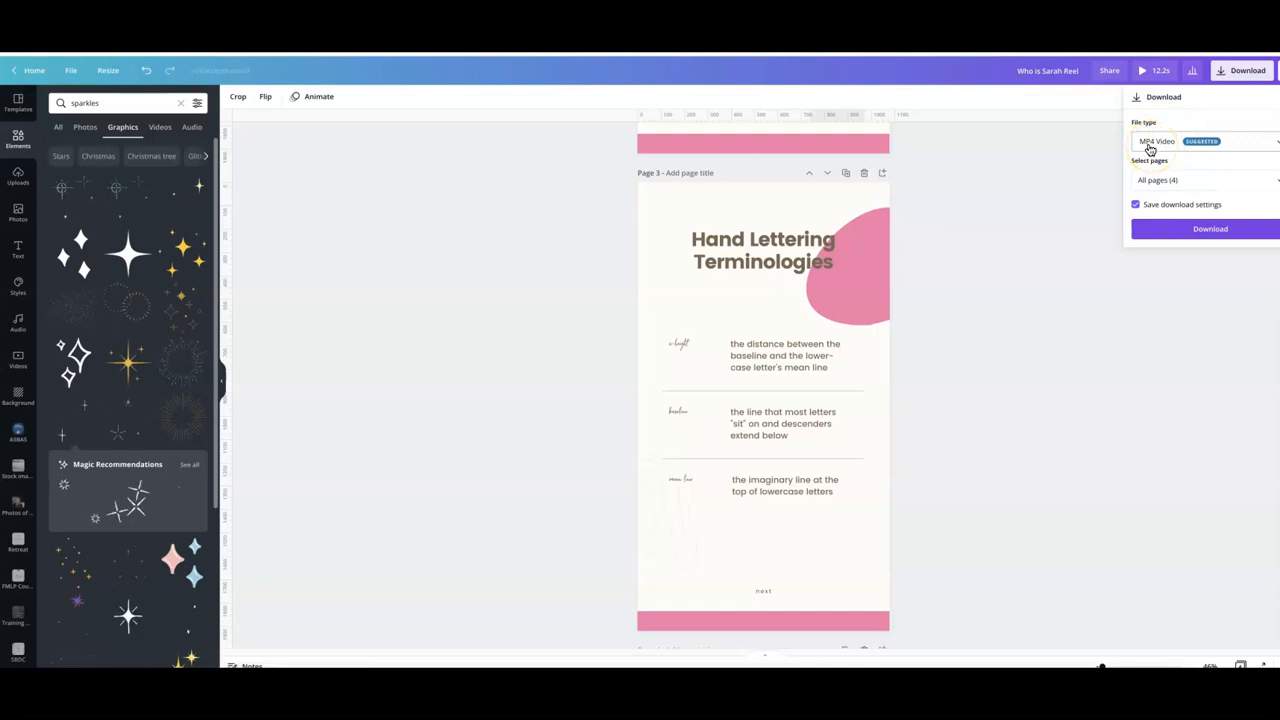
left_click(1040, 170)
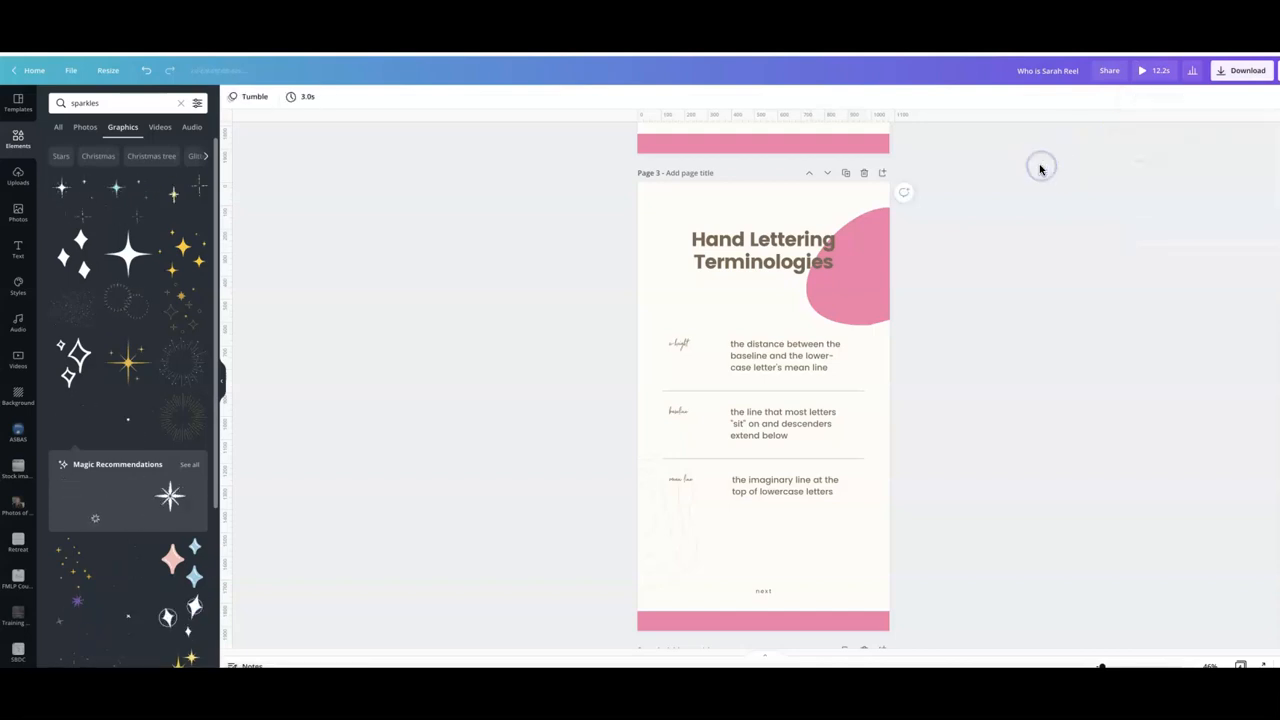
left_click(489, 270)
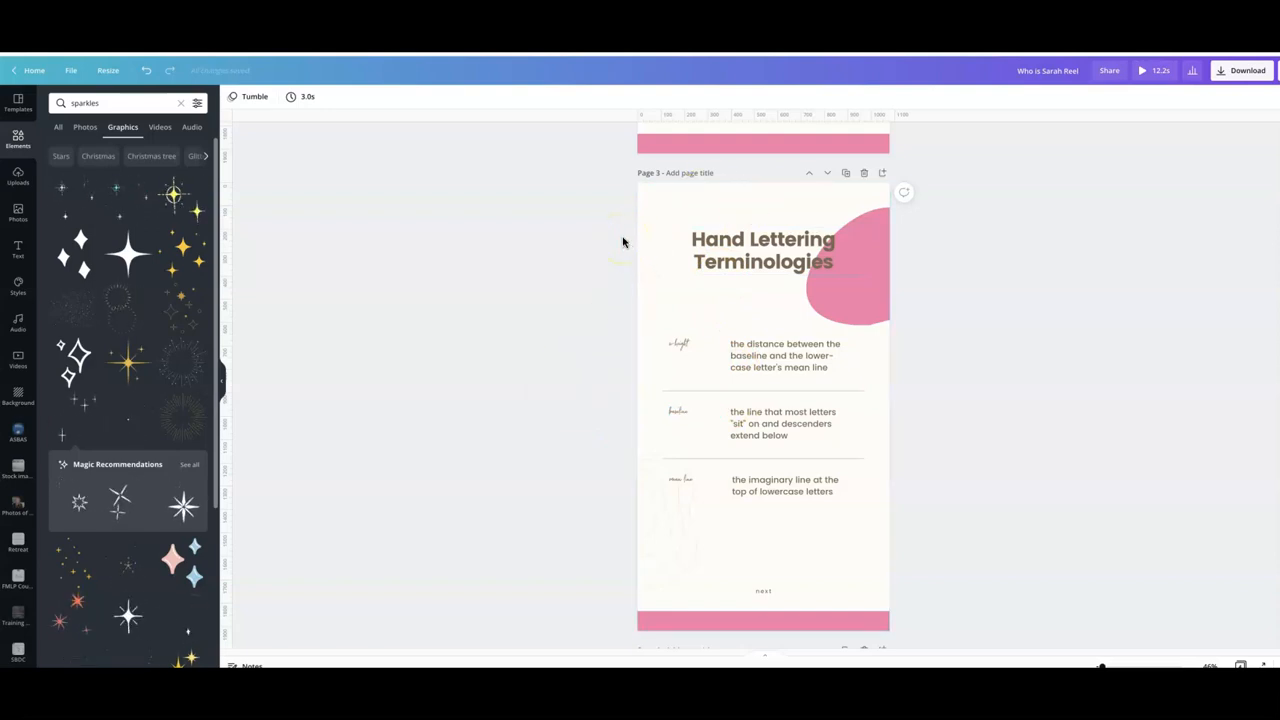
- Scroll to page 4 and open the audio library to search for music
scroll(622, 242, "up", 5)
scroll(622, 242, "down", 5)
scroll(622, 242, "down", 5)
scroll(622, 242, "down", 2)
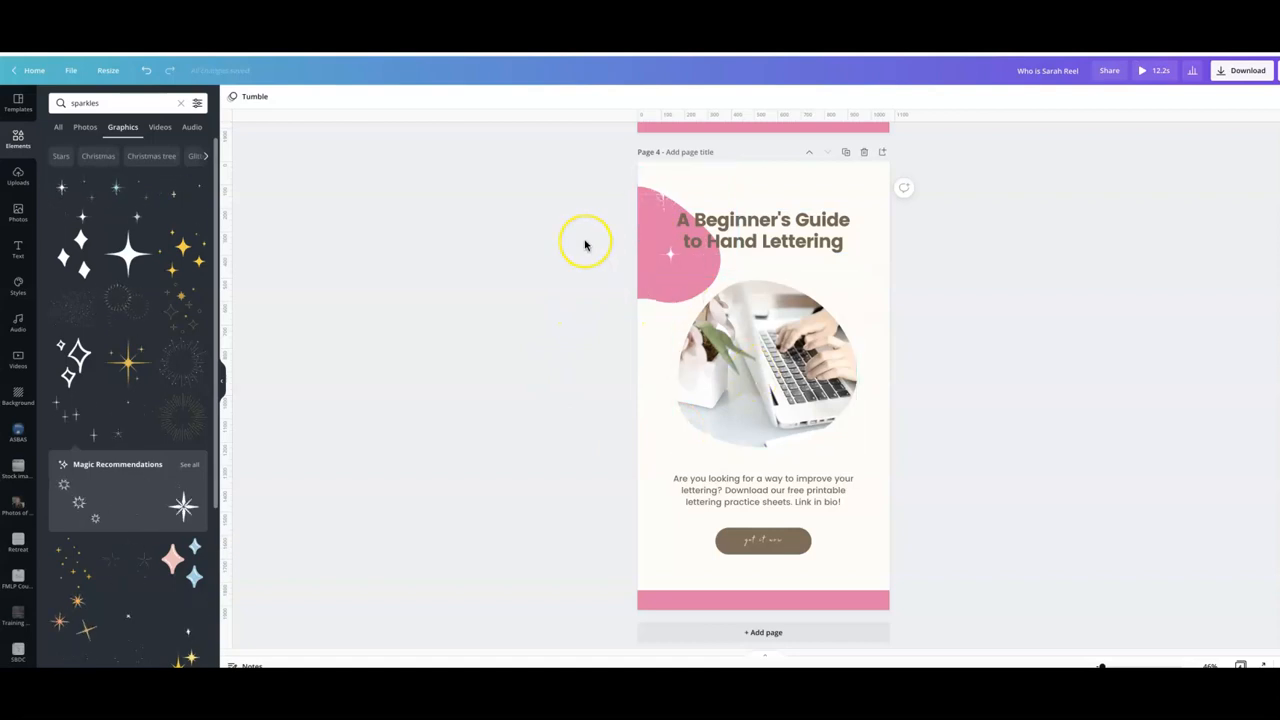
scroll(585, 244, "down", 1)
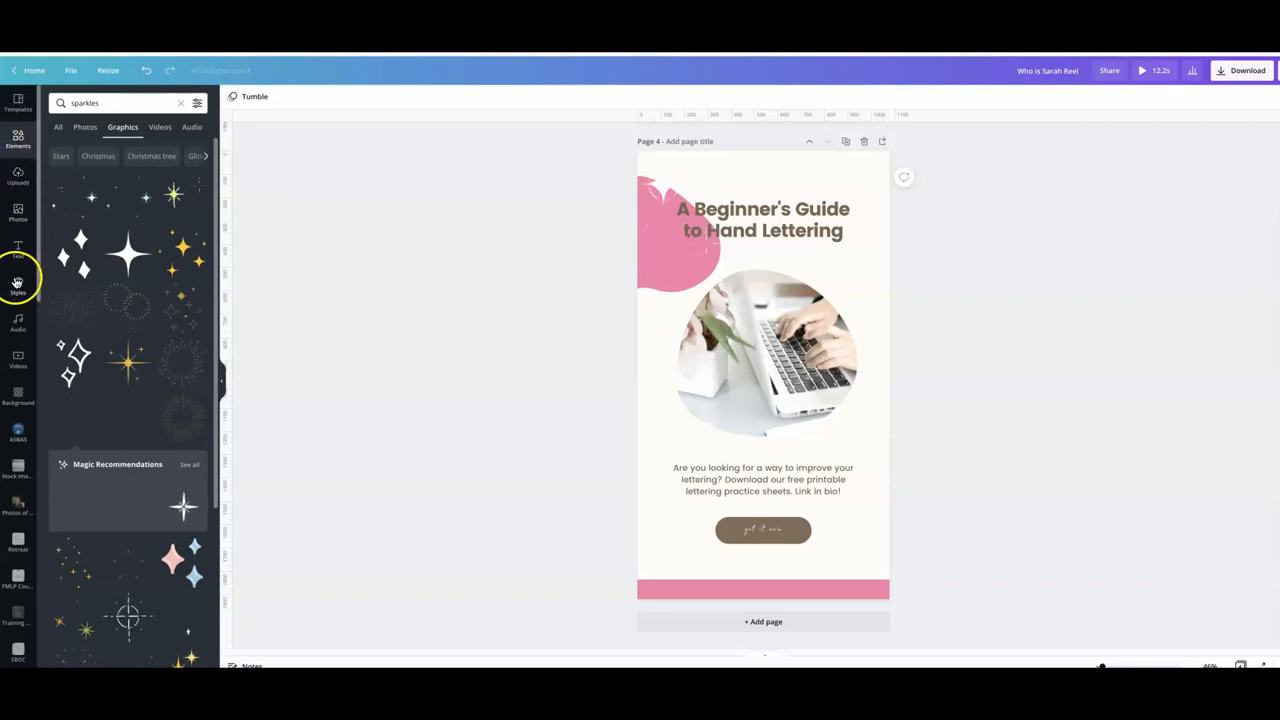
left_click(16, 322)
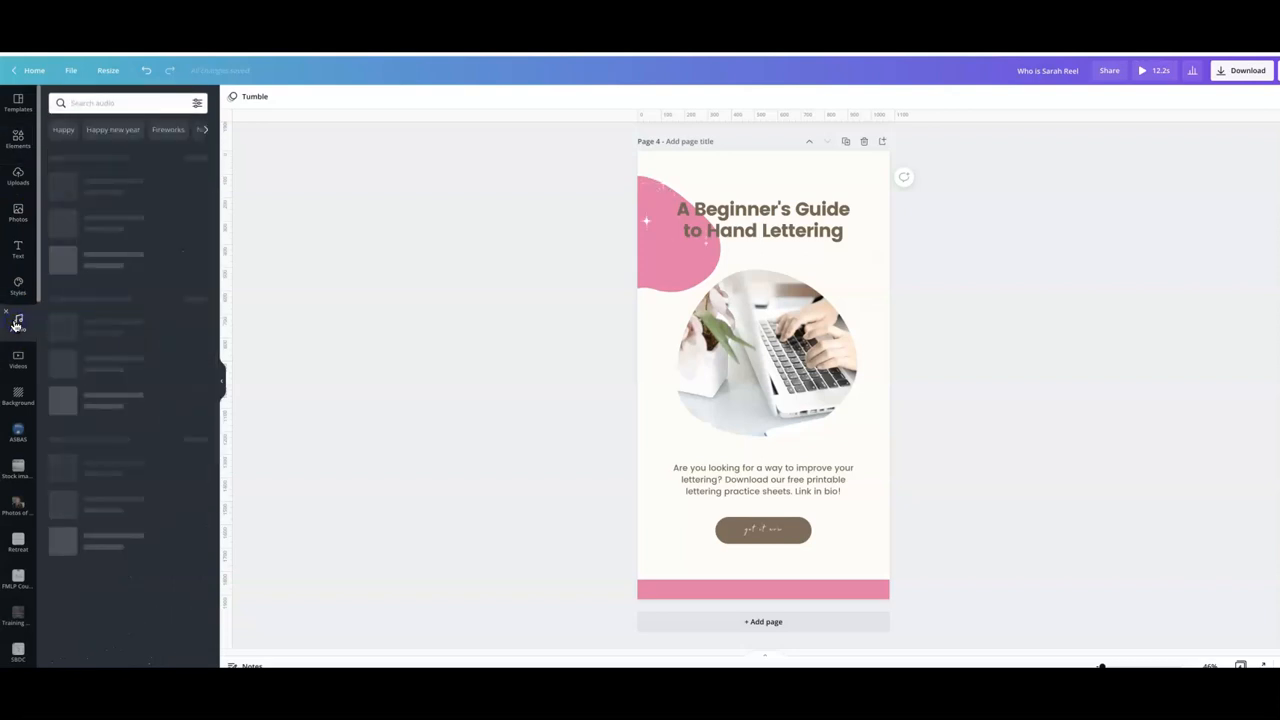